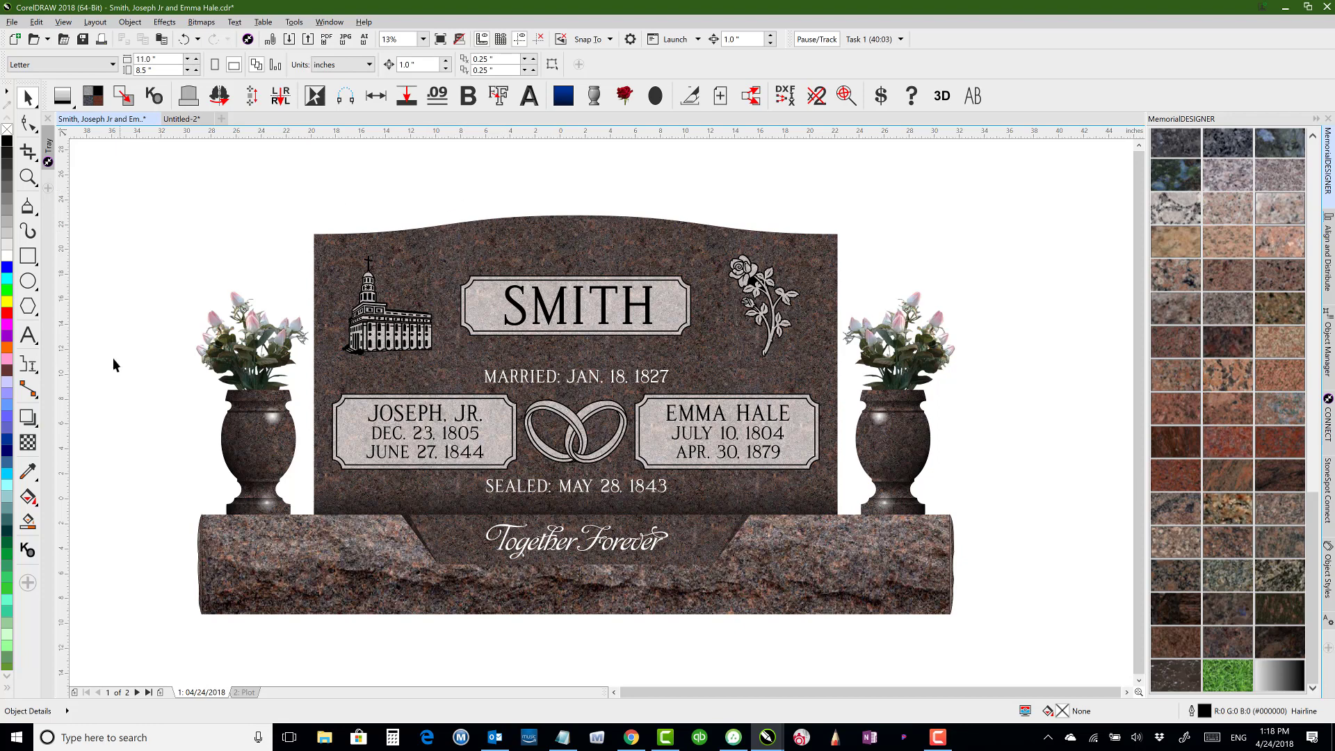
Add a 24.00" height dimension left of the headstone and a 42.00" width dimension across its top.
click(34, 368)
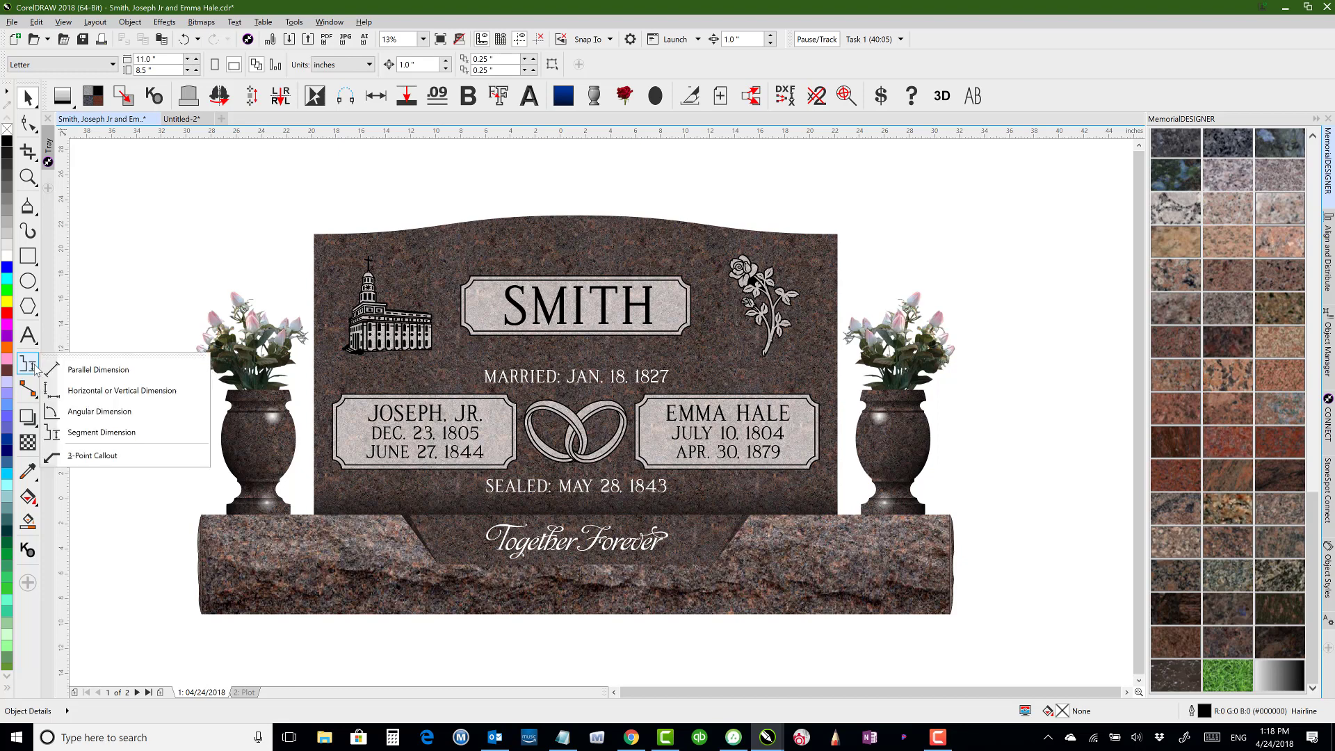
click(104, 391)
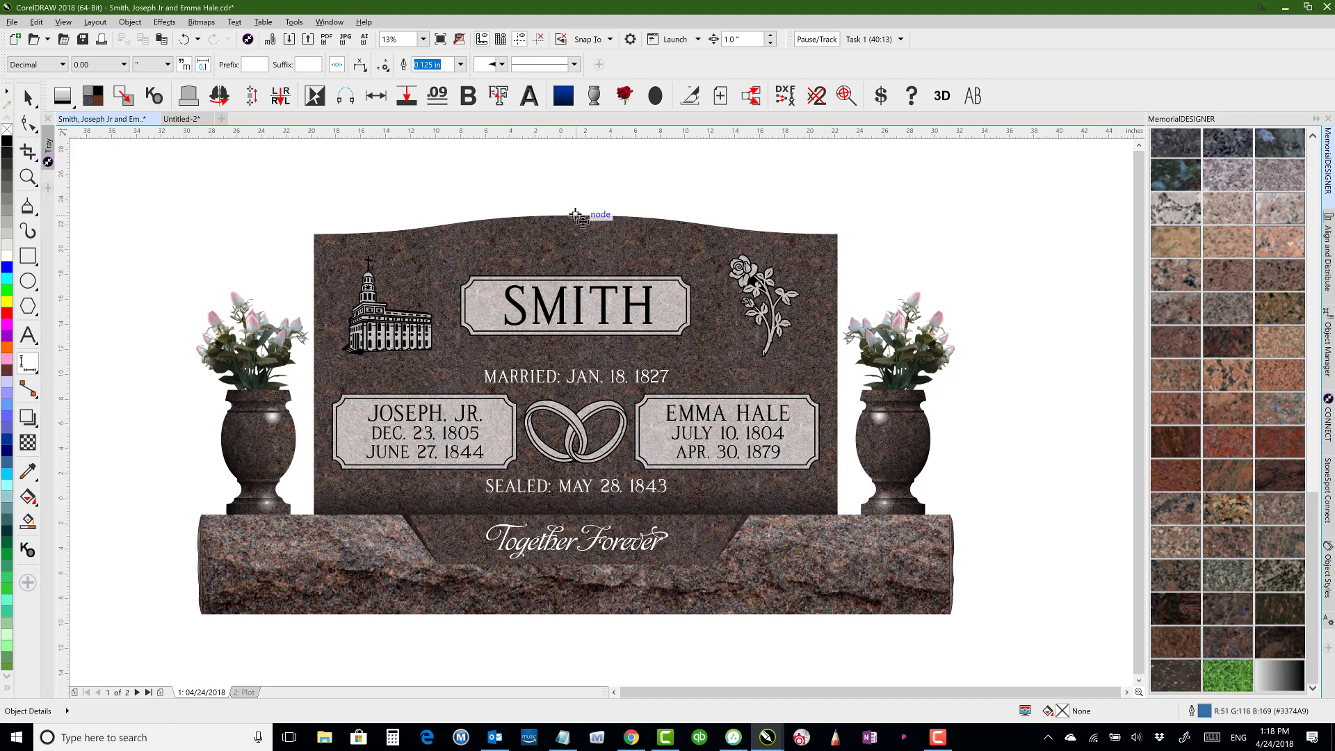
drag(576, 215, 578, 514)
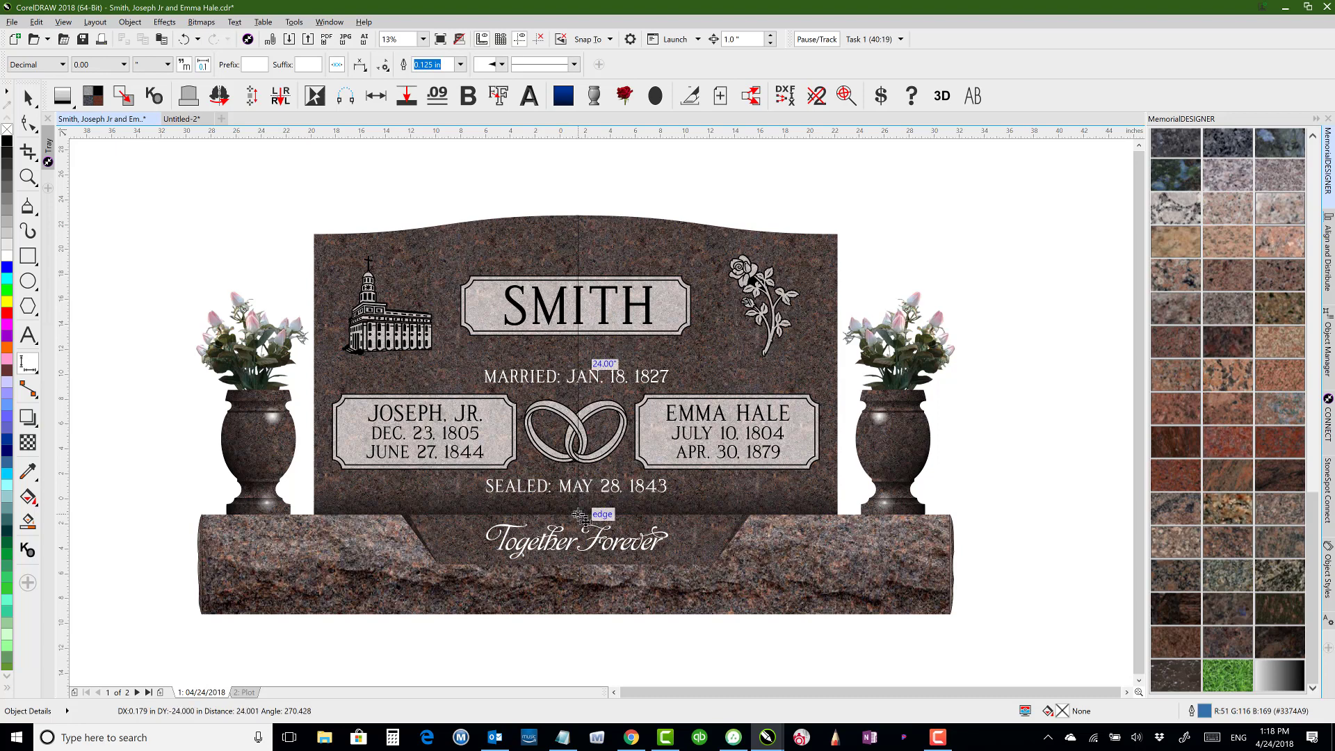
drag(579, 514, 578, 514)
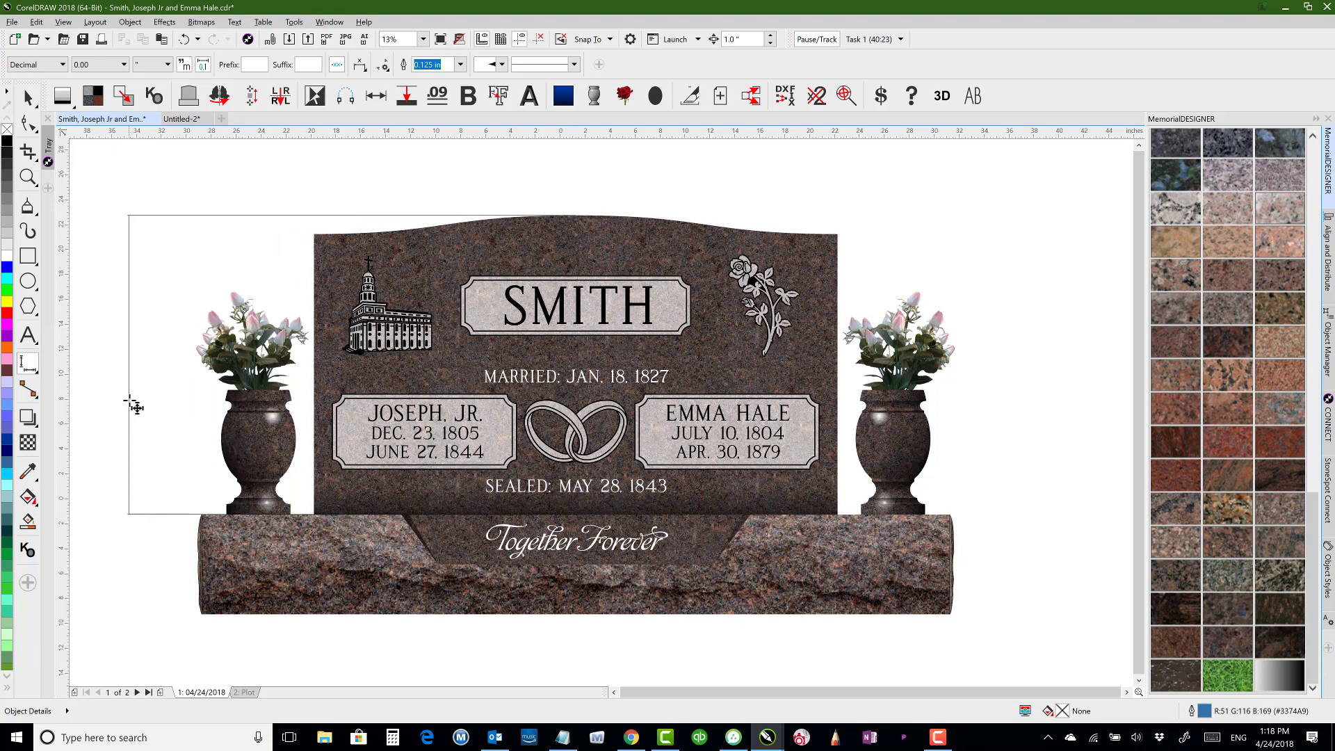
click(137, 358)
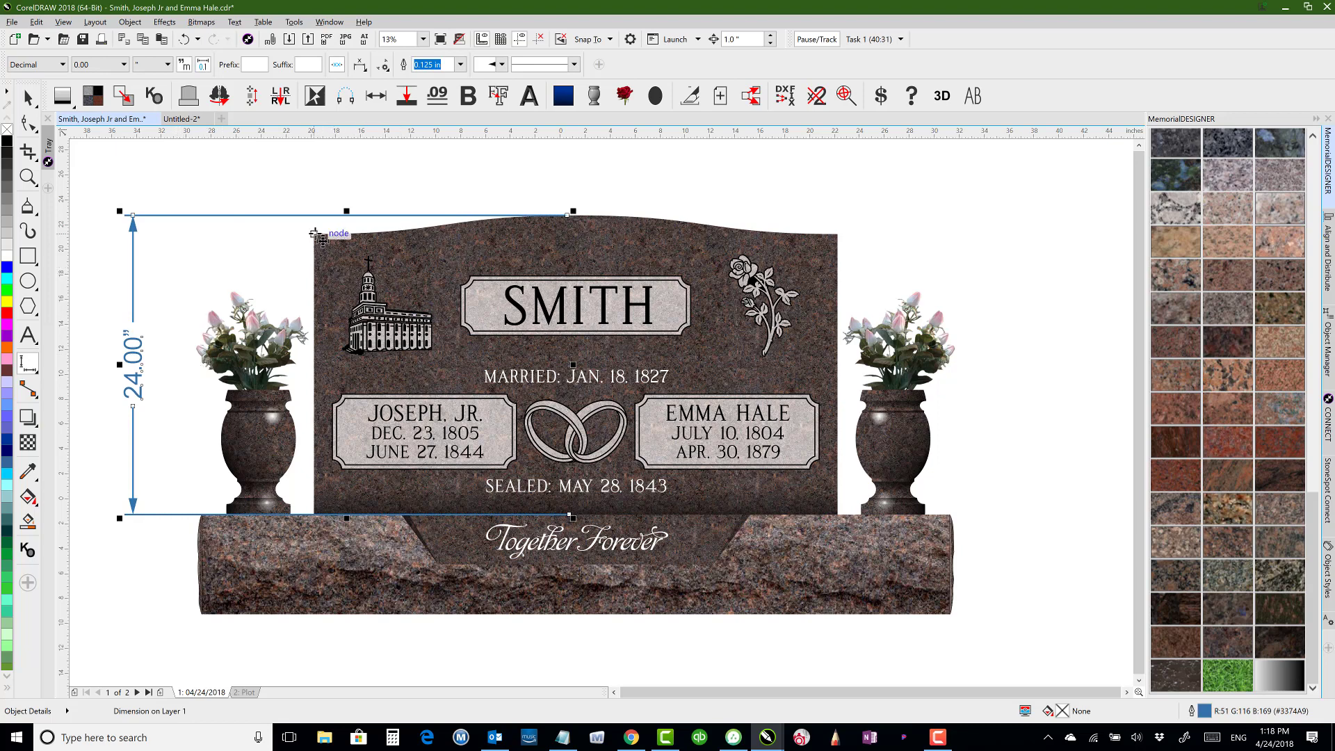
key(Escape)
click(314, 234)
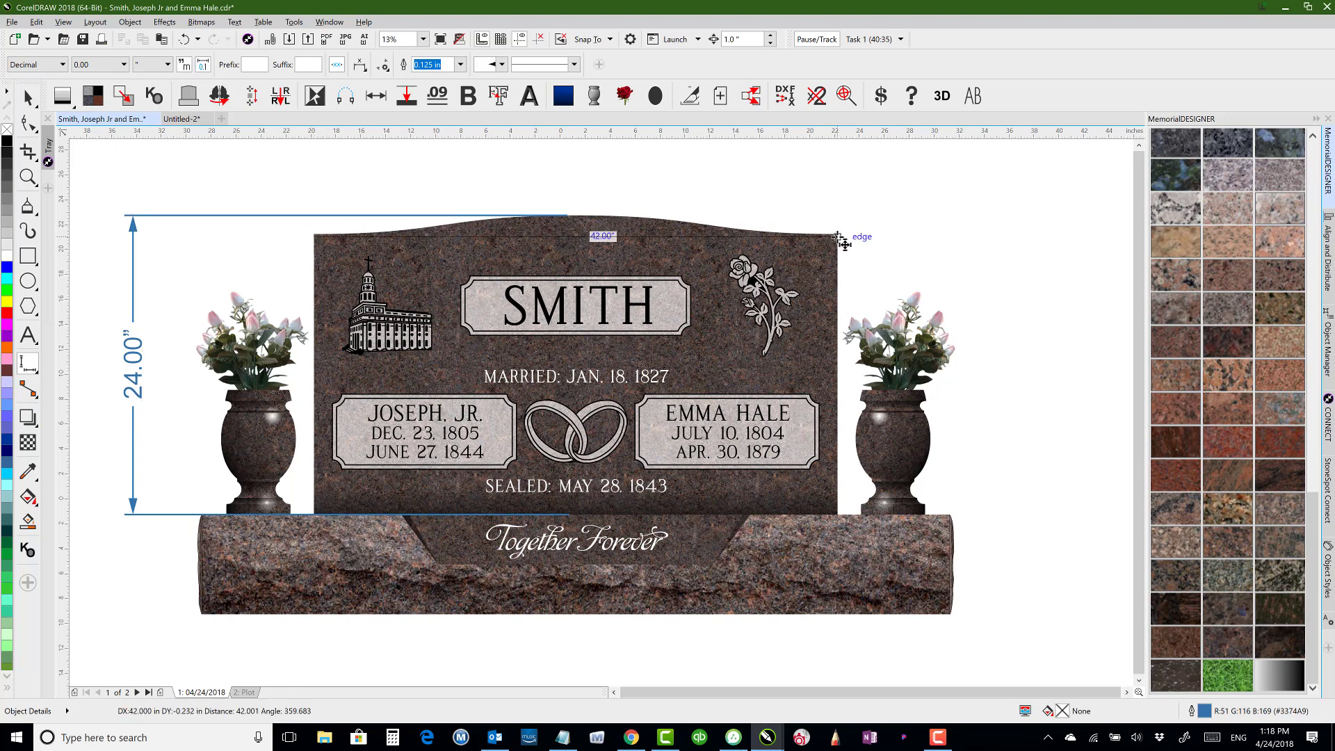
key(Escape)
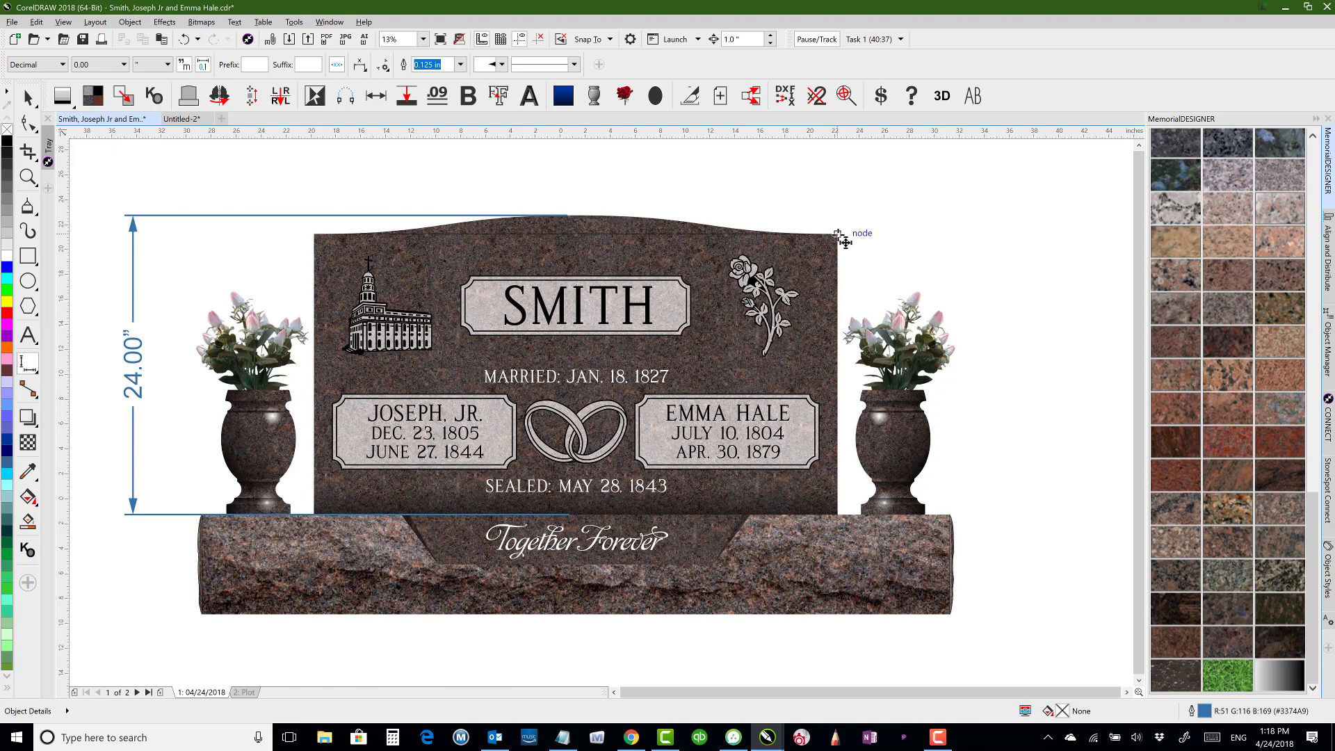
click(839, 236)
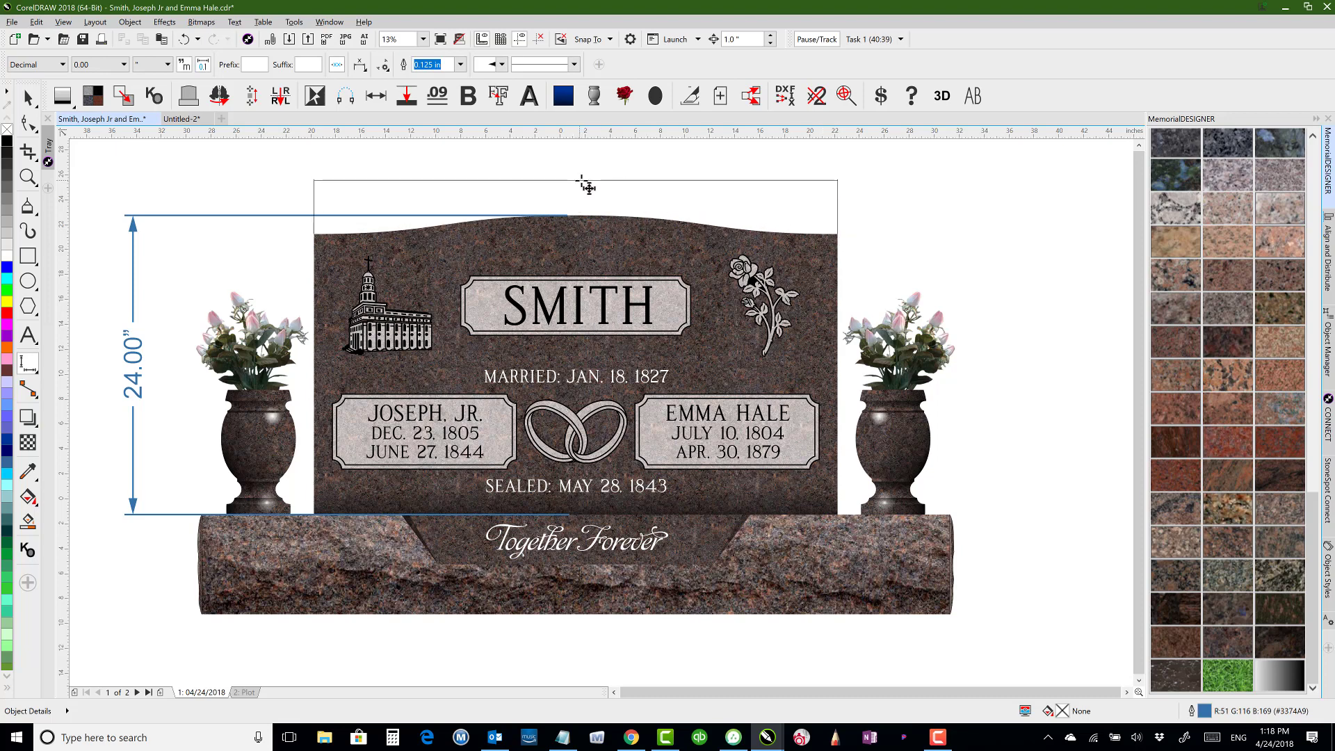
click(596, 186)
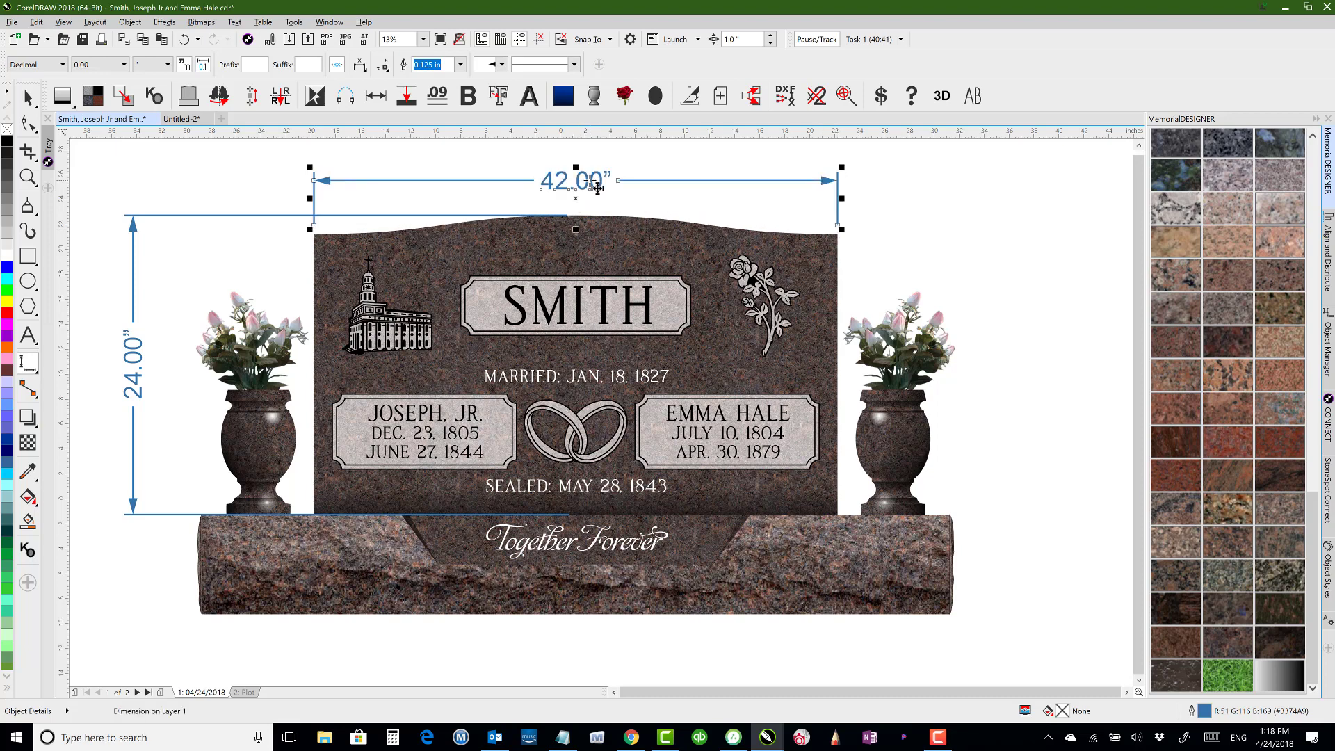
Dimension the base's 8.00" height on its left side.
click(202, 514)
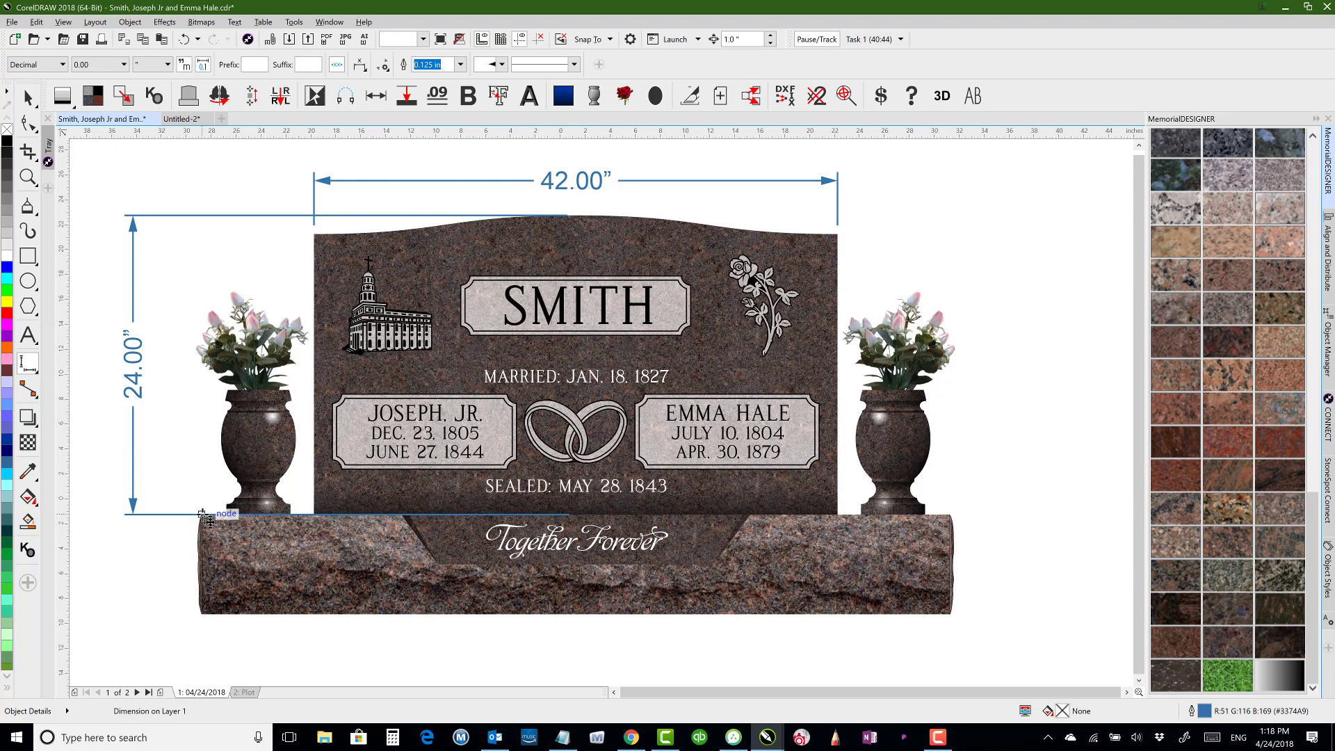
click(217, 615)
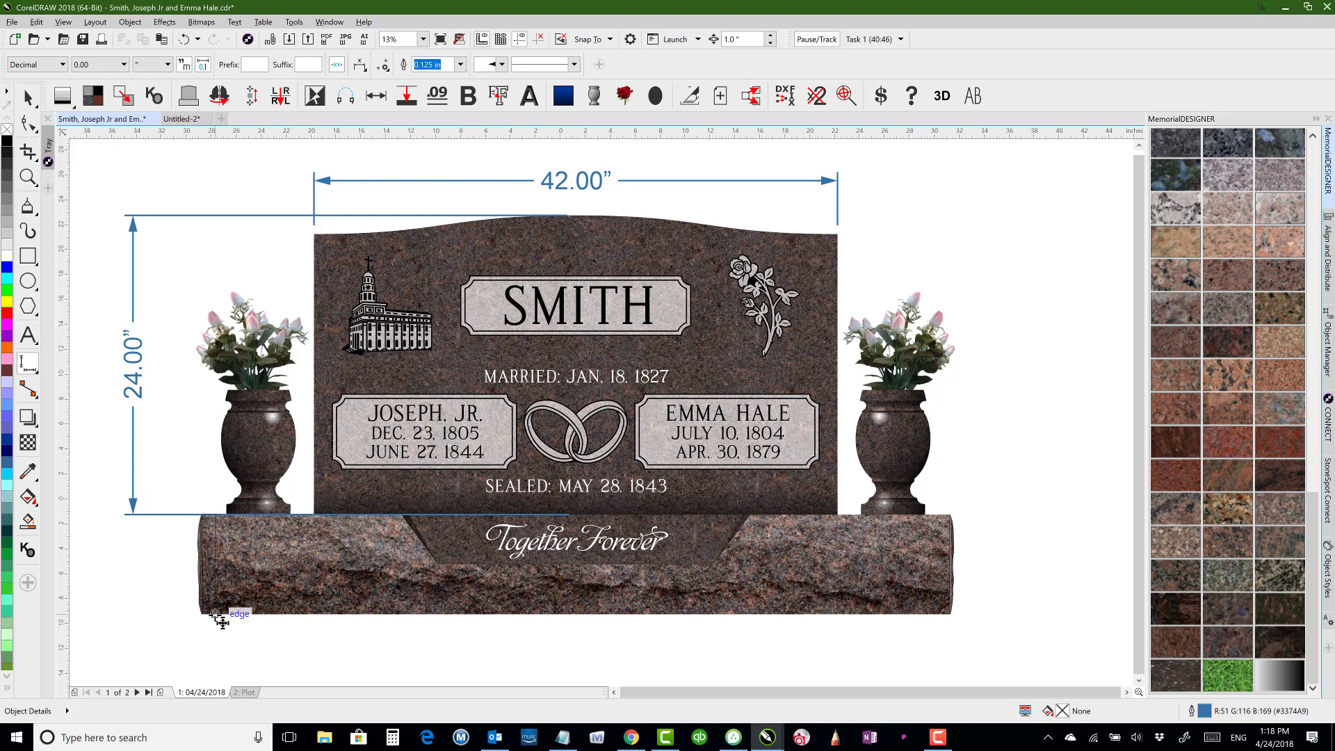
click(119, 595)
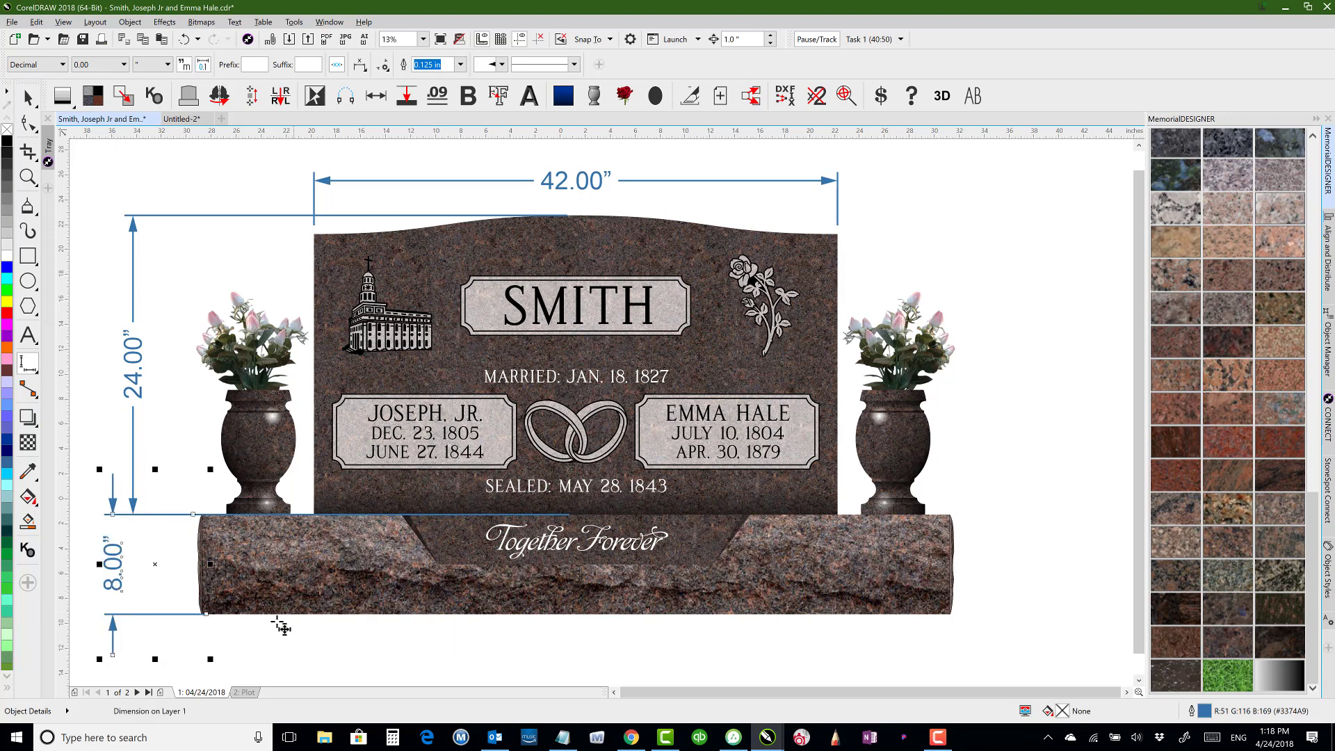
Add the 60.00" base width dimension below the base, replacing a mistaken 59.62" one.
click(206, 614)
click(951, 613)
click(623, 646)
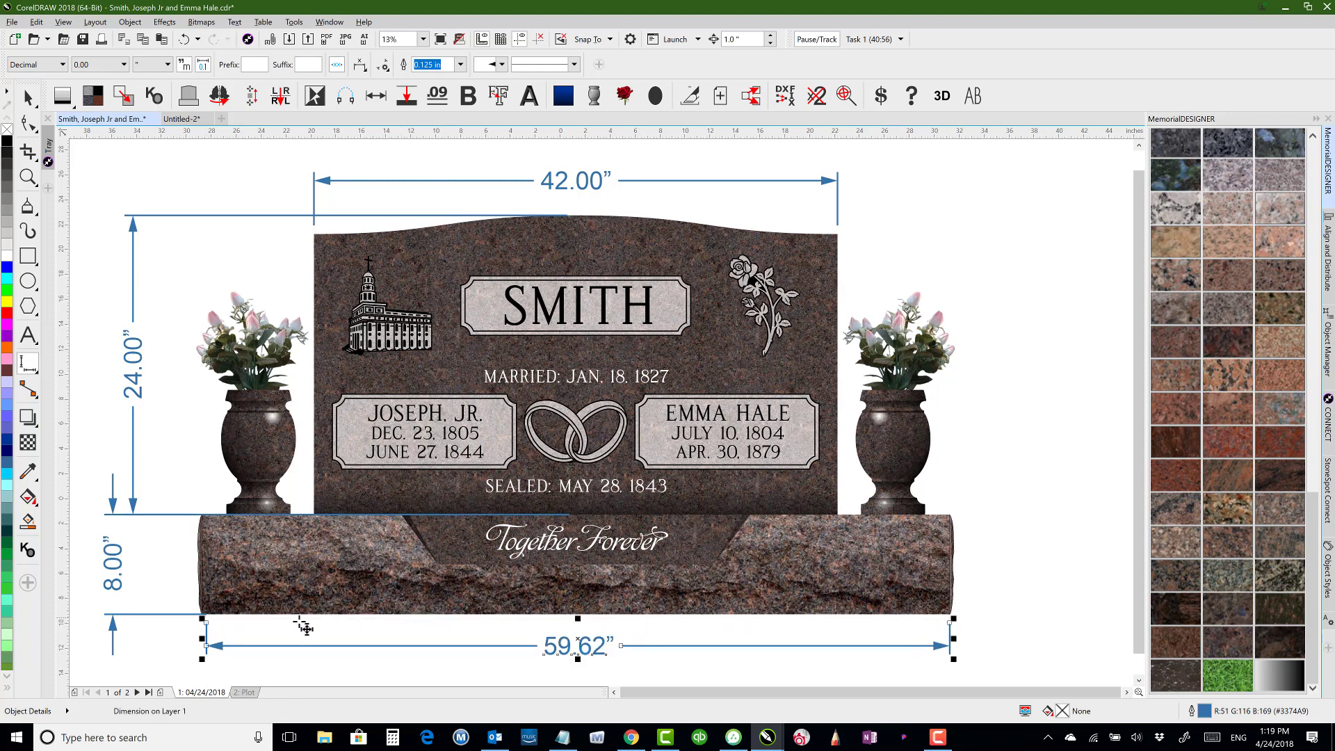
key(ctrl+z)
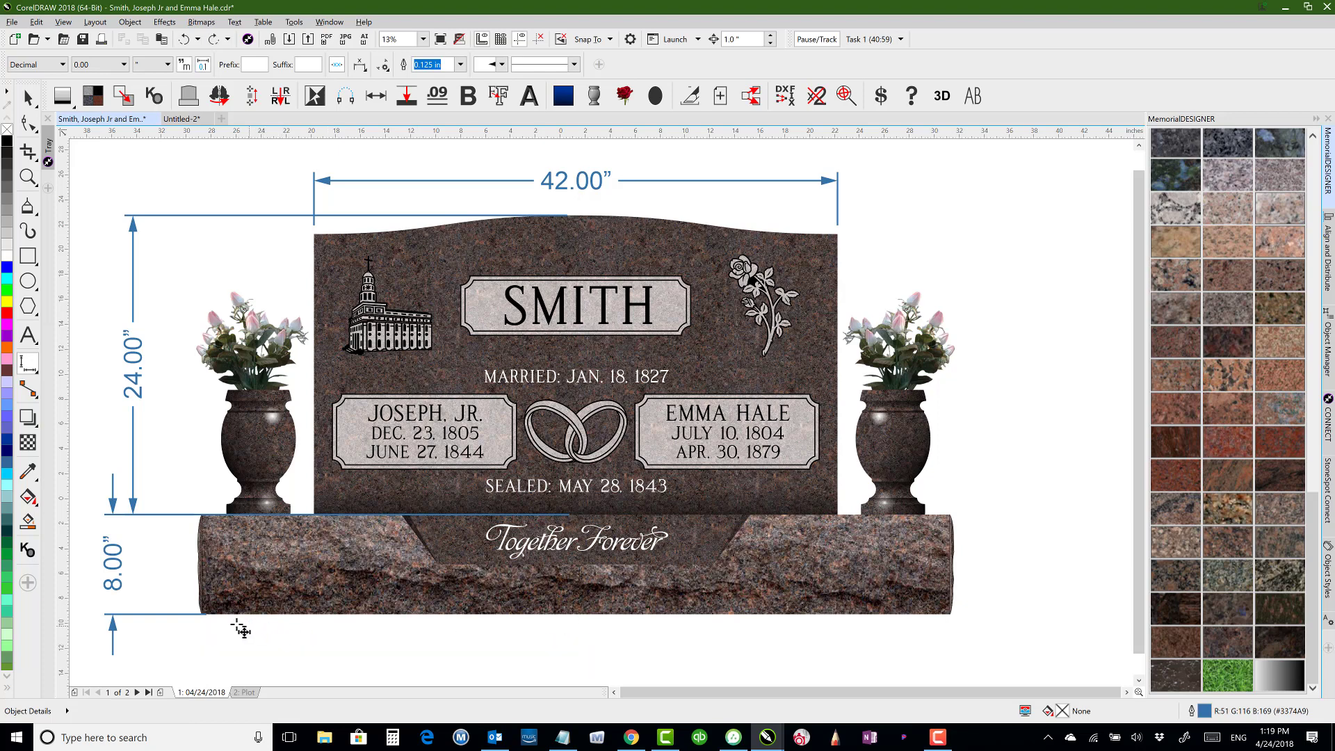
click(203, 616)
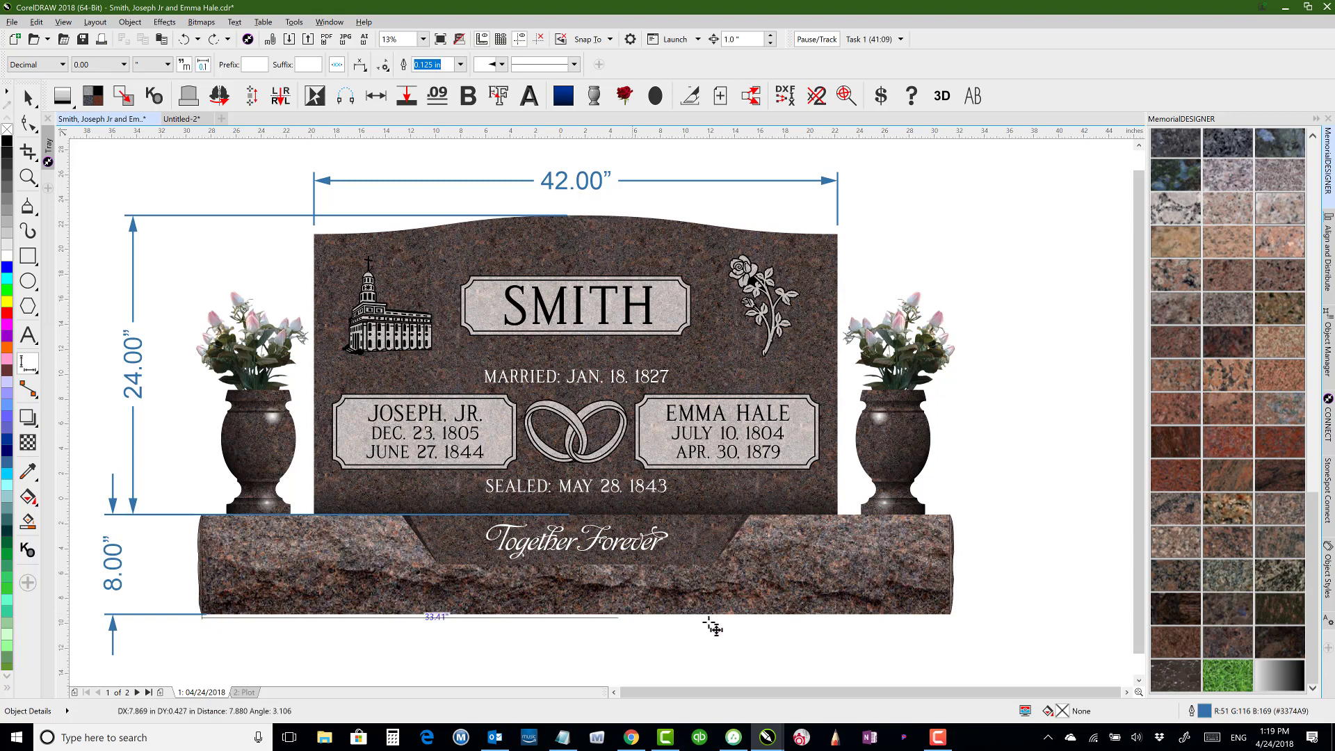
click(952, 615)
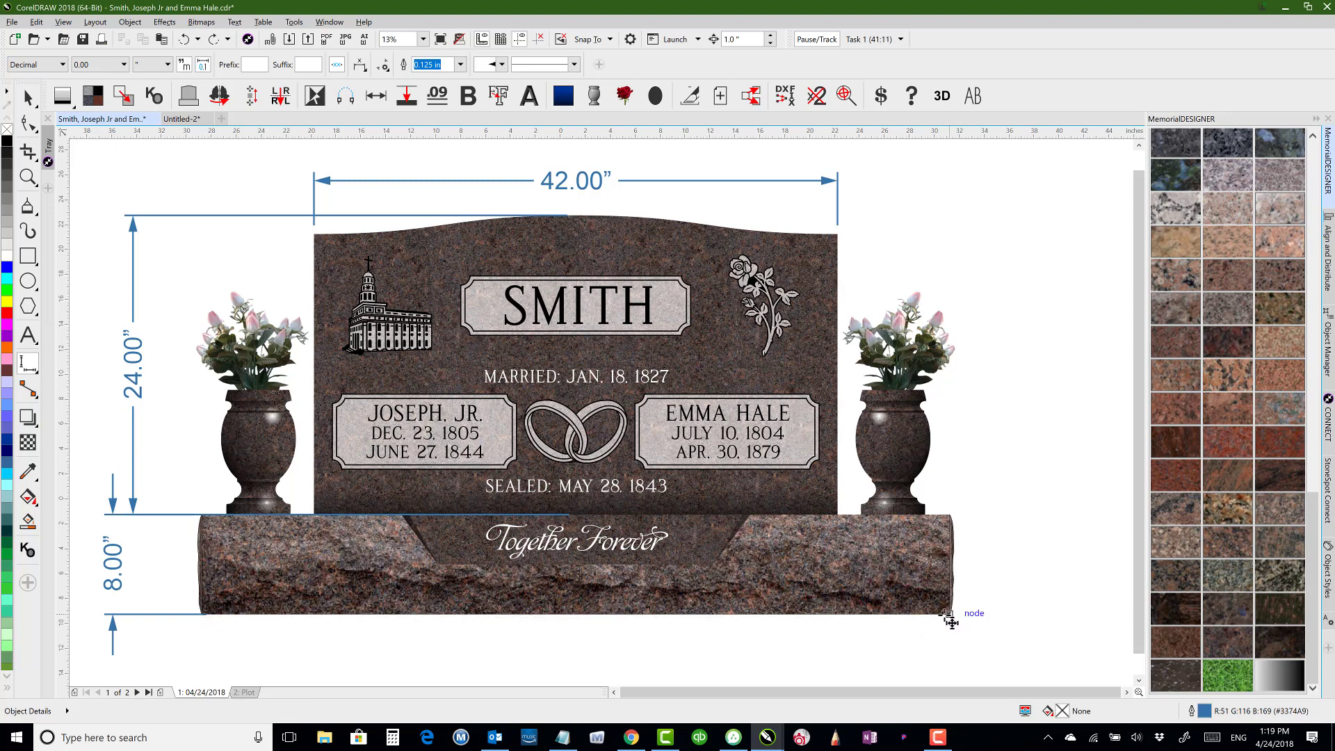
click(556, 646)
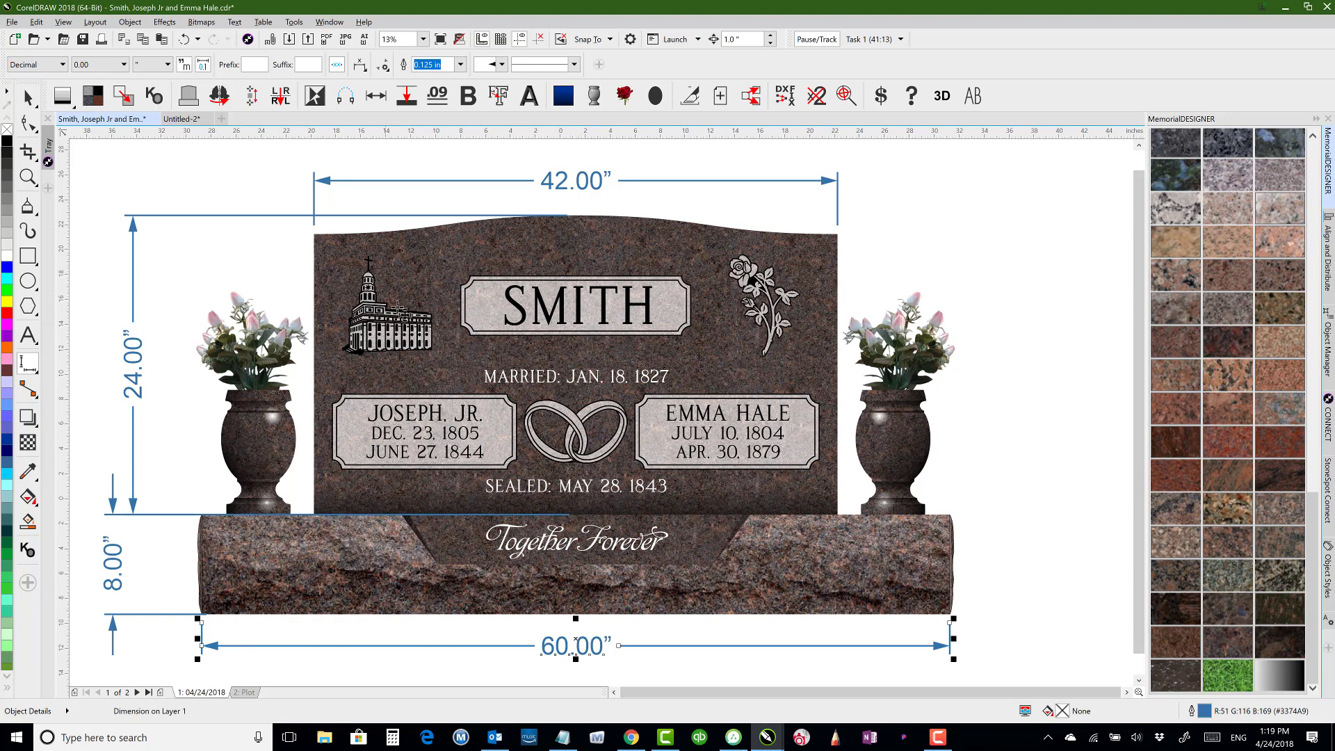
click(31, 95)
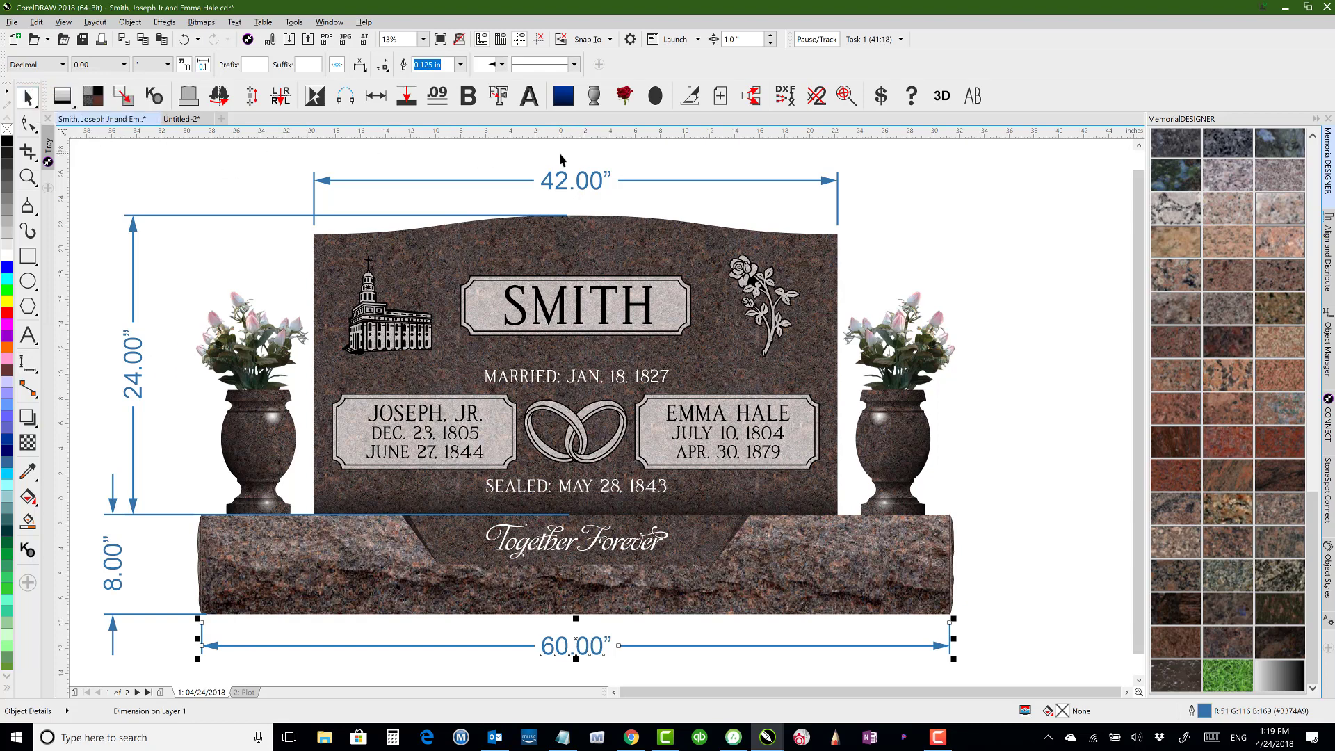
Open the Object Manager docker and pick out the 60.00" dimension in its list.
click(890, 171)
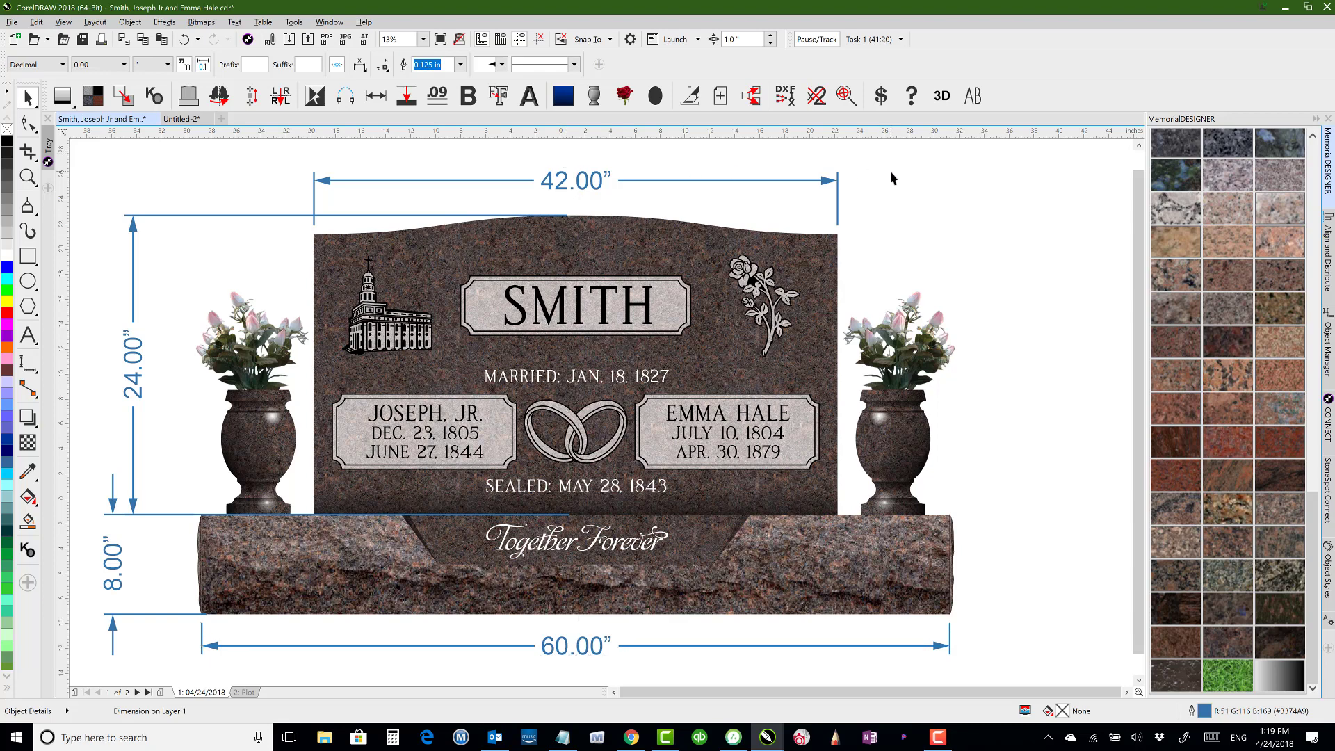
click(1330, 355)
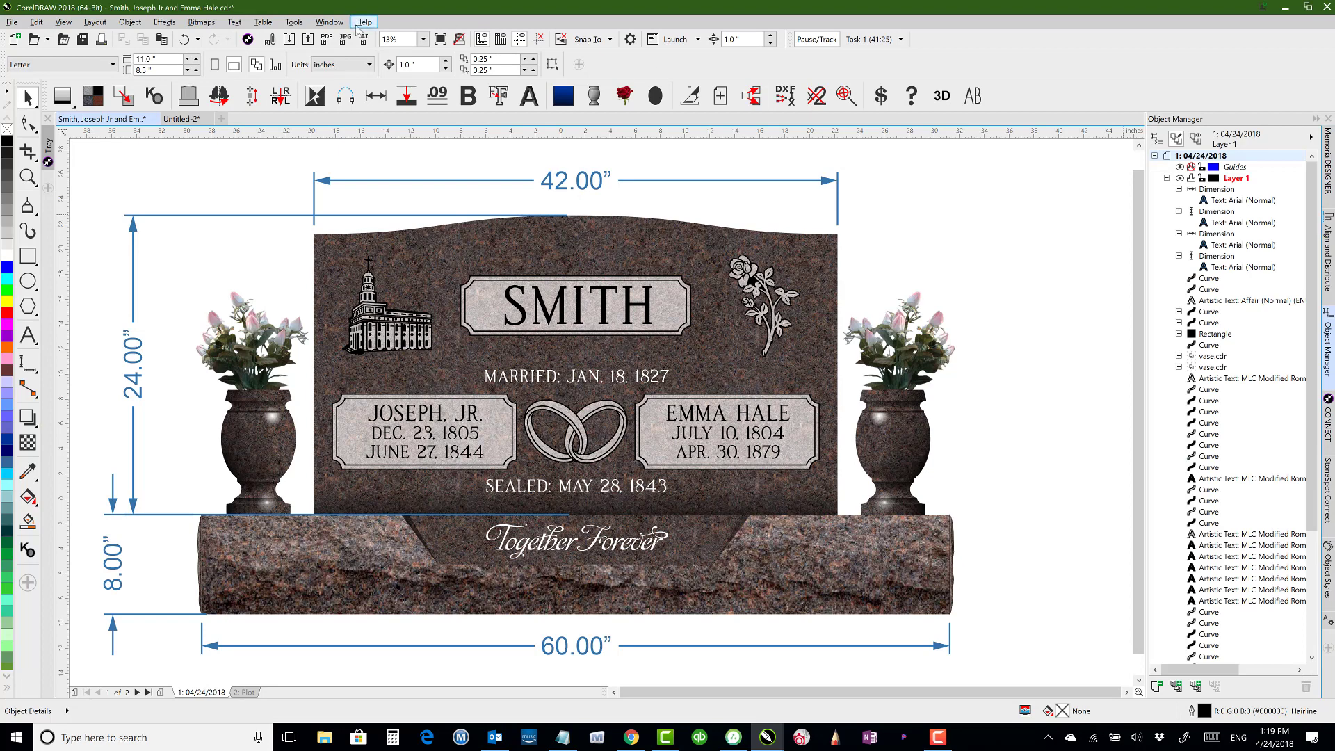
click(295, 23)
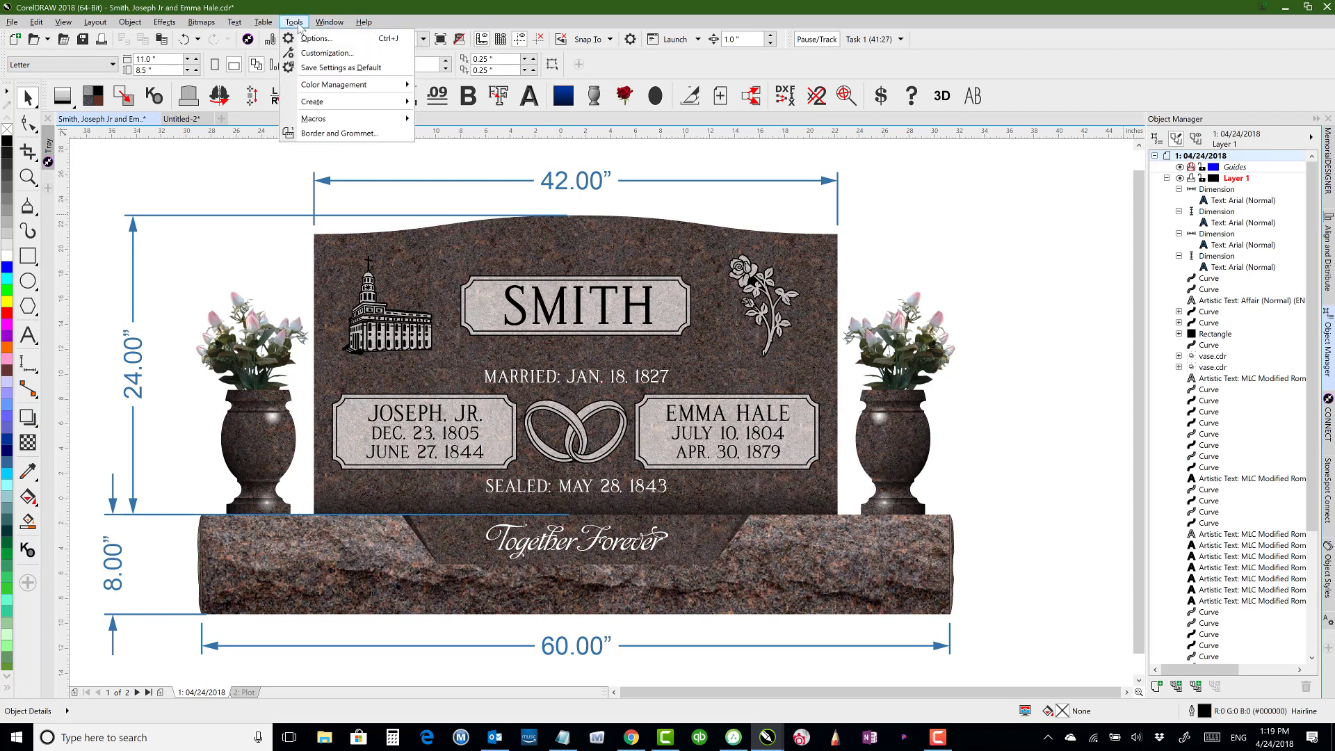
mouse_move(330, 23)
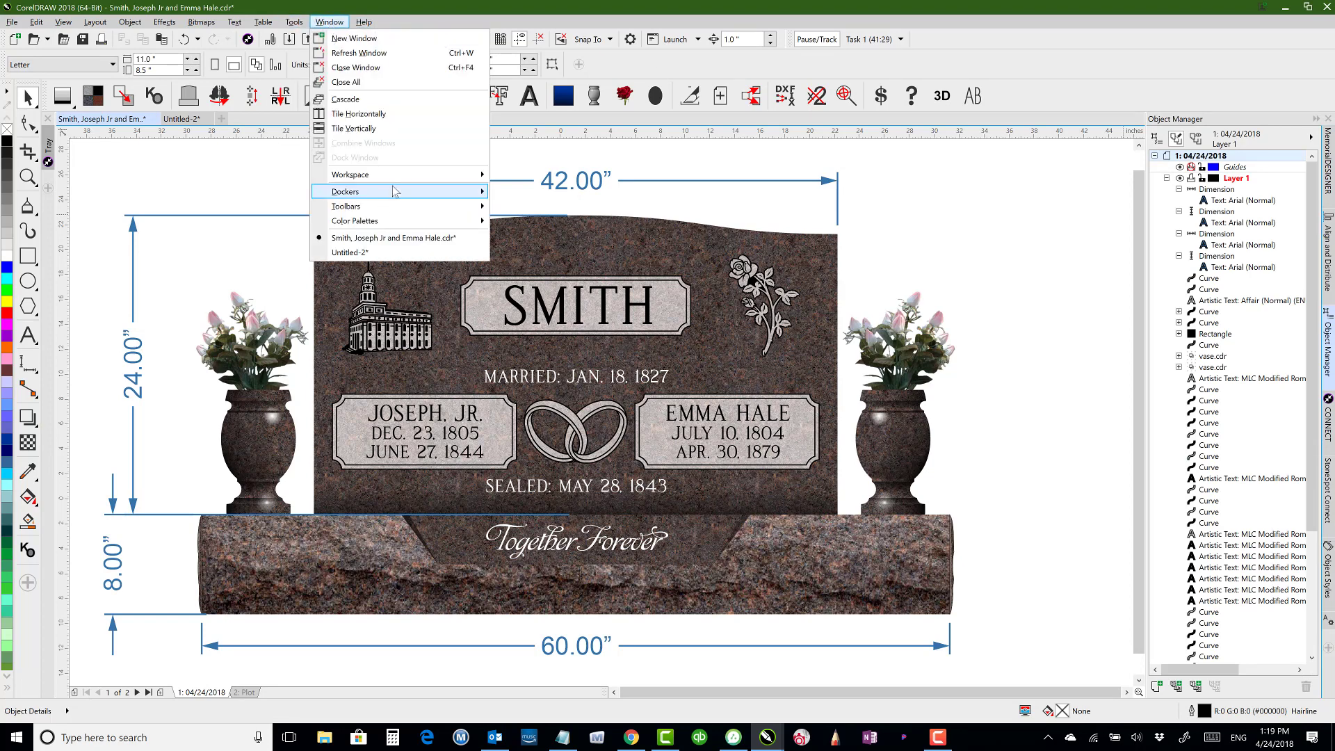
mouse_move(393, 191)
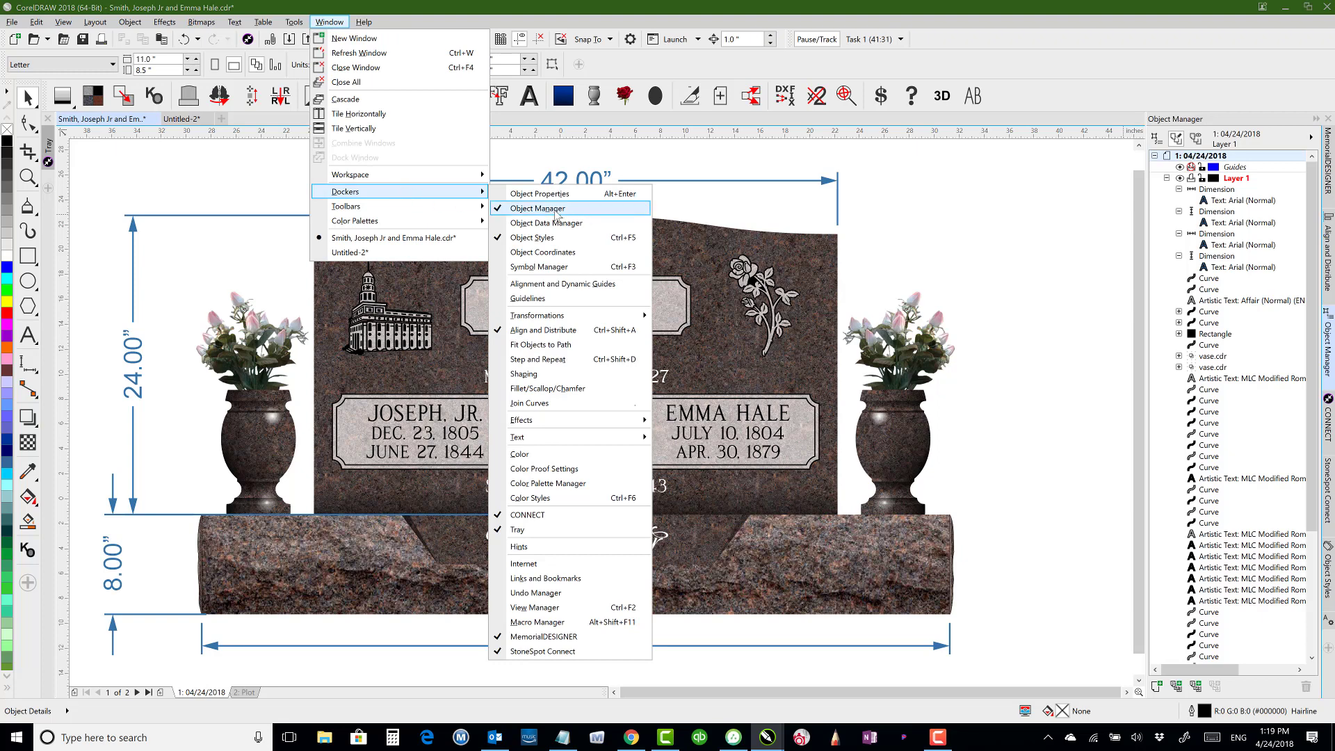
click(1083, 291)
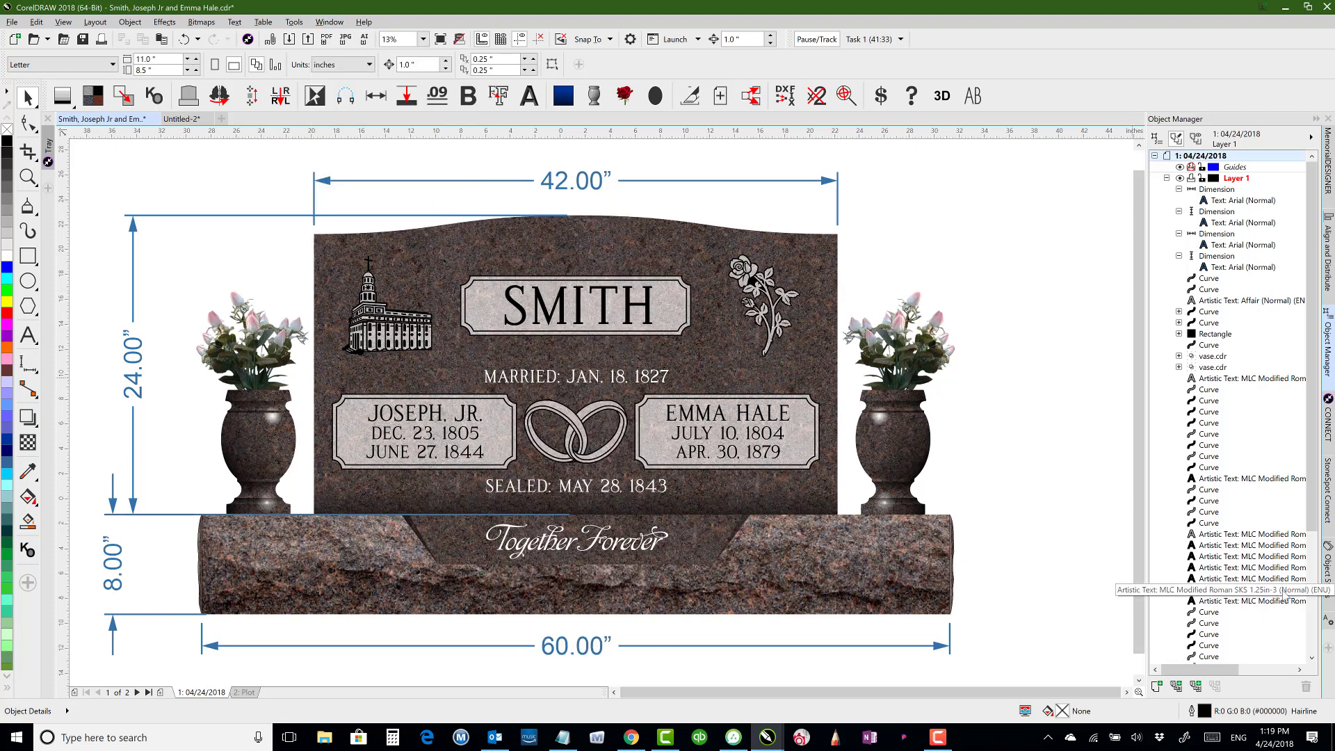
click(1328, 649)
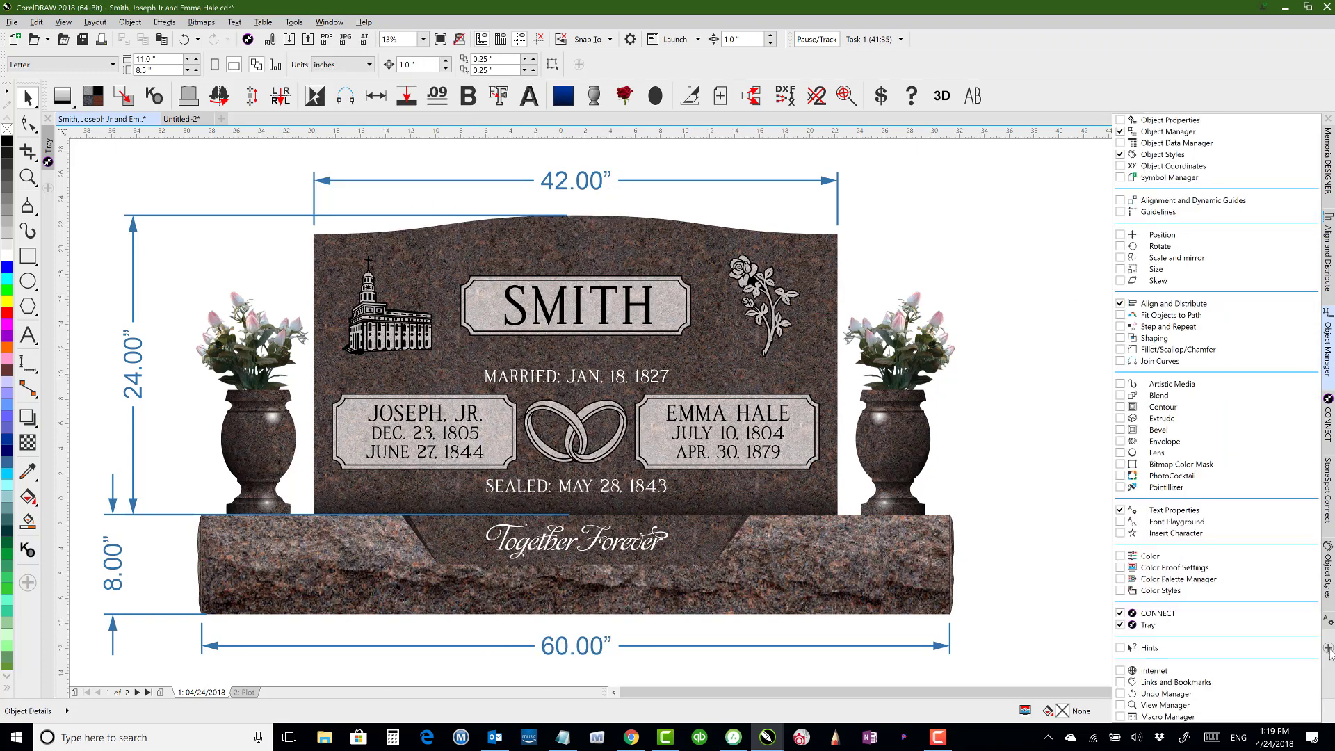
click(1167, 132)
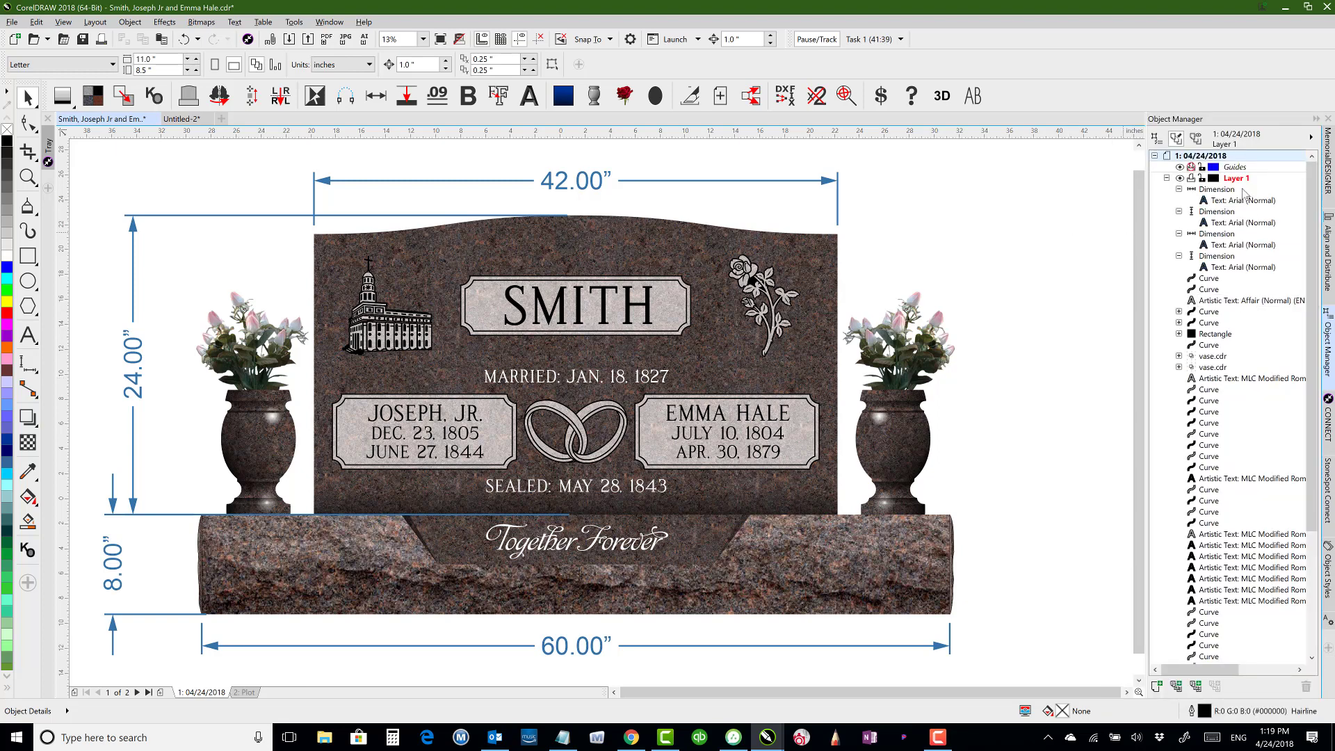
click(1215, 190)
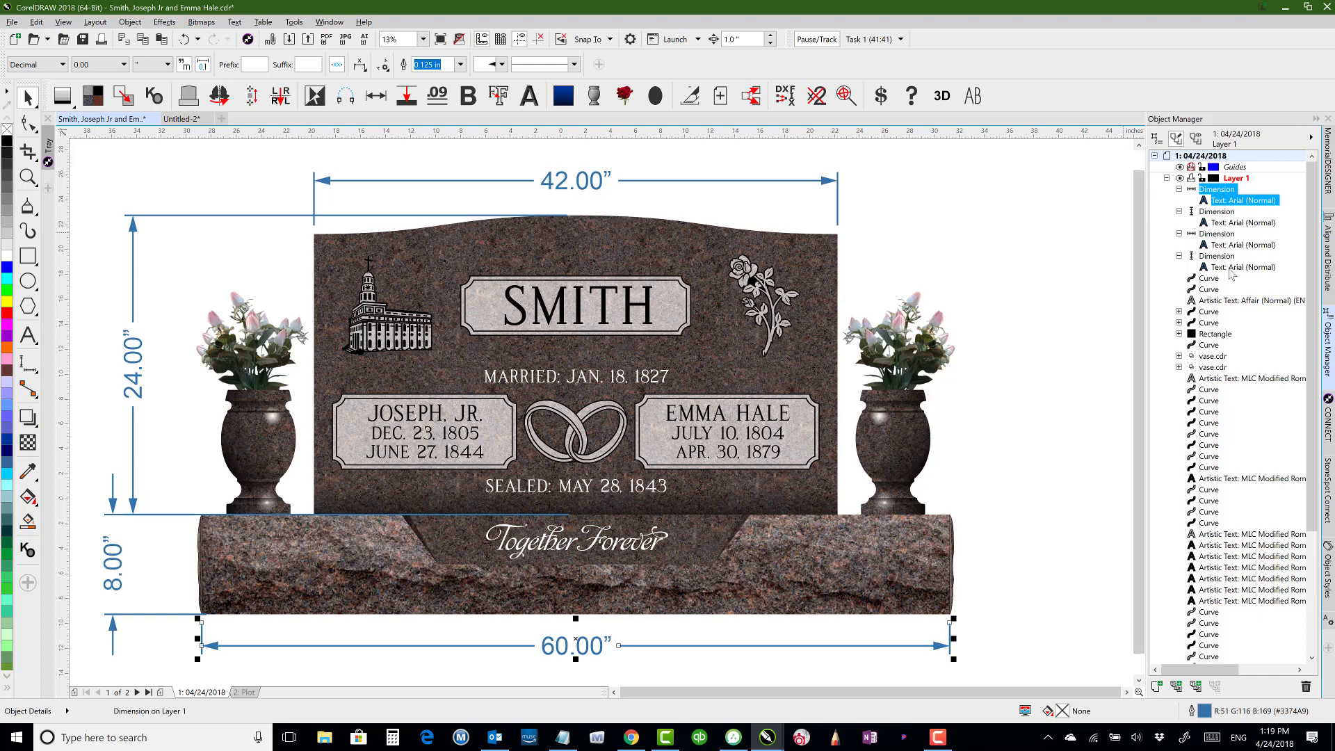
click(1101, 243)
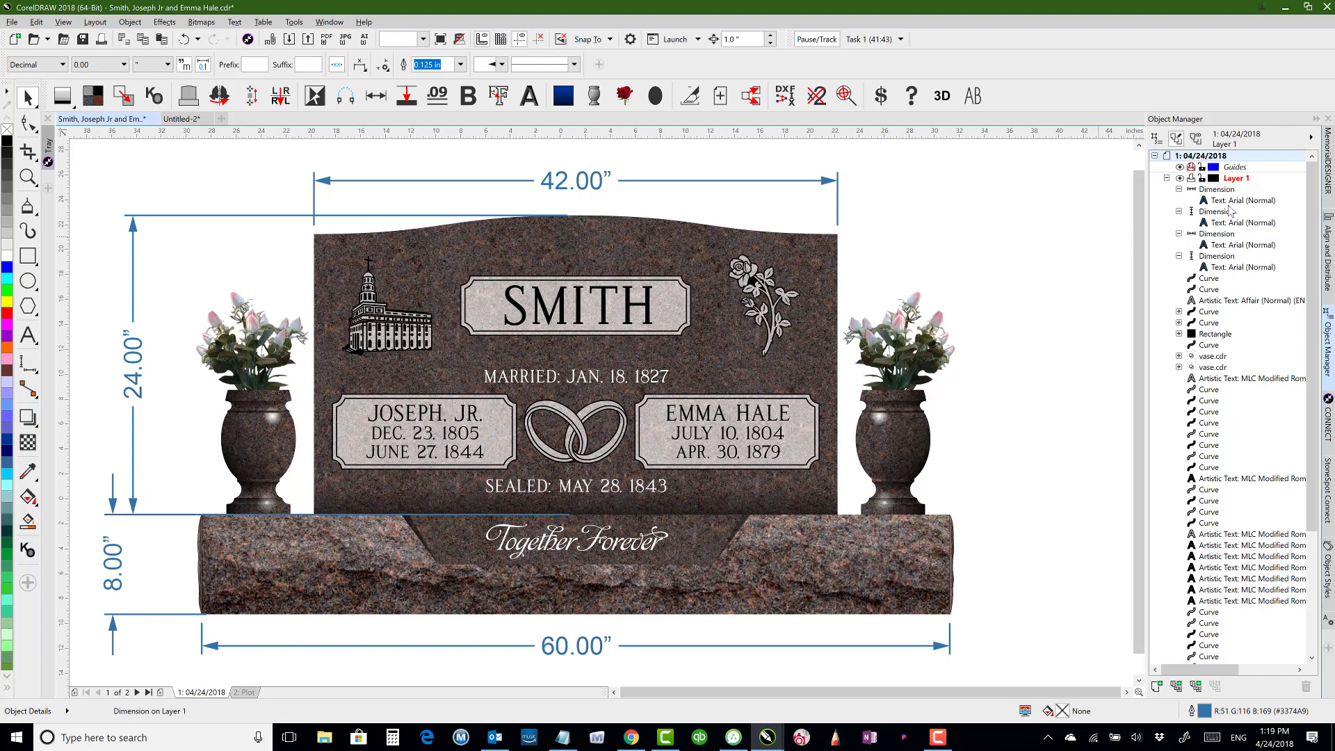
Create a new layer named Dimensions and move the four dimension objects onto it.
click(1156, 686)
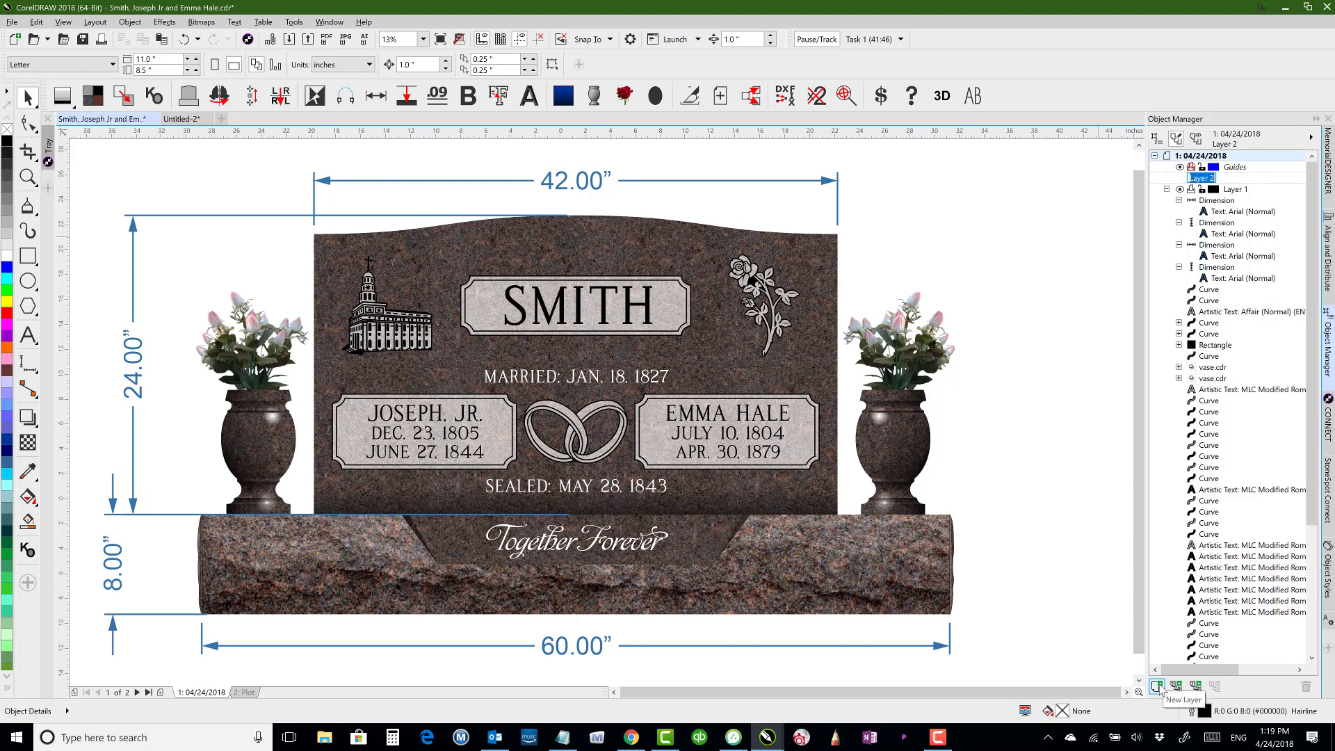
text(Dimensions)
key(Return)
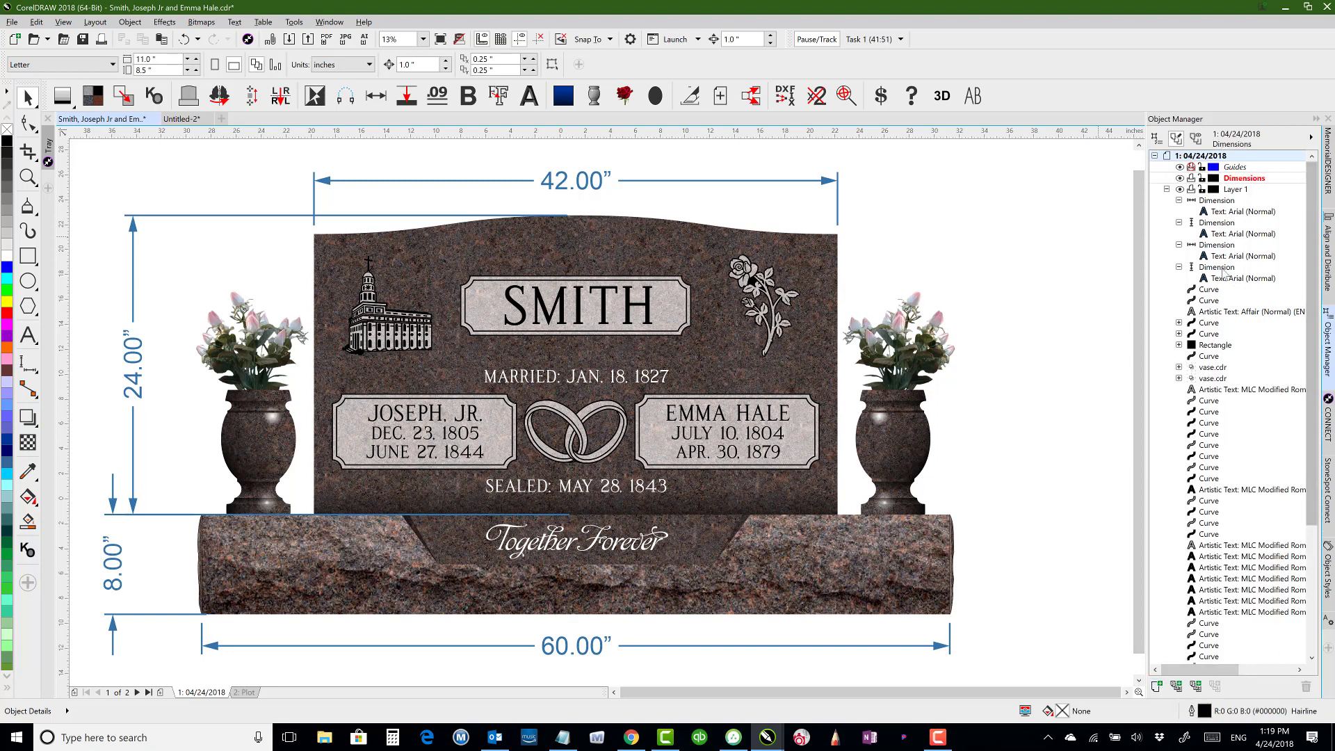
click(1215, 203)
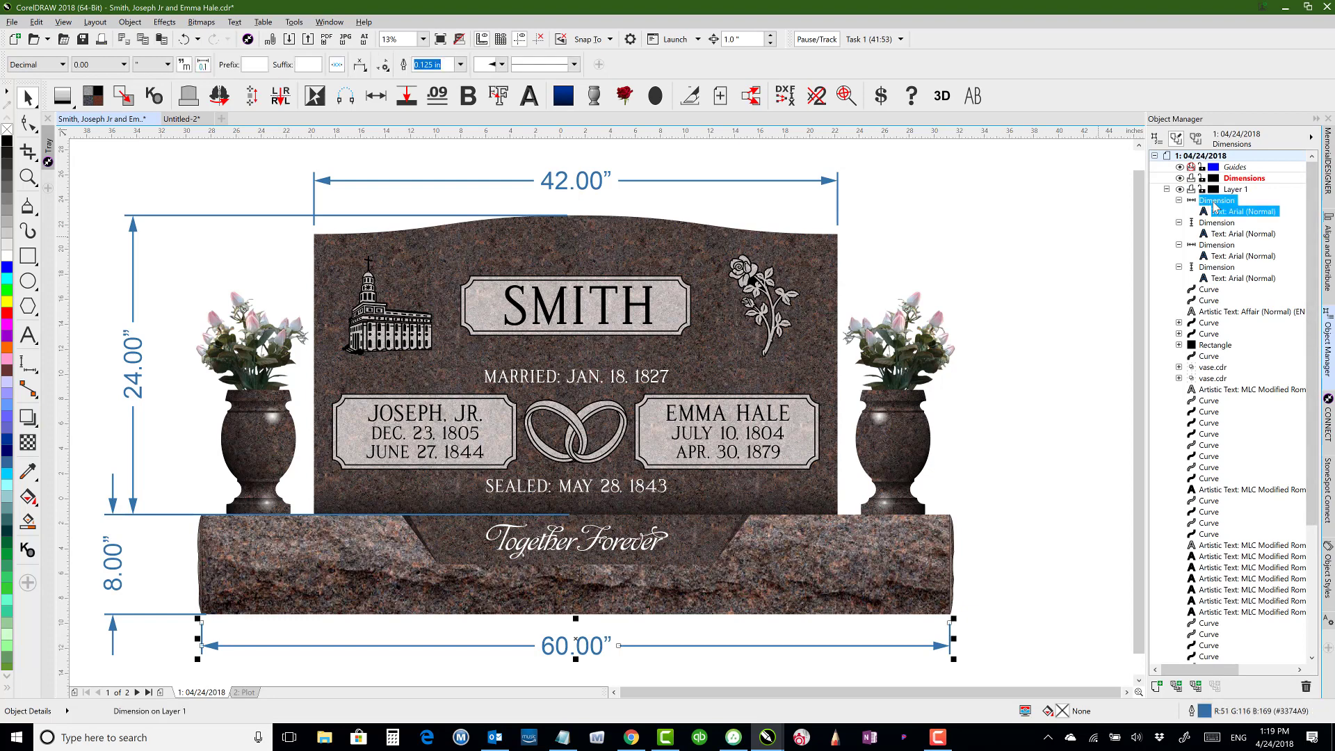
shift+click(1229, 279)
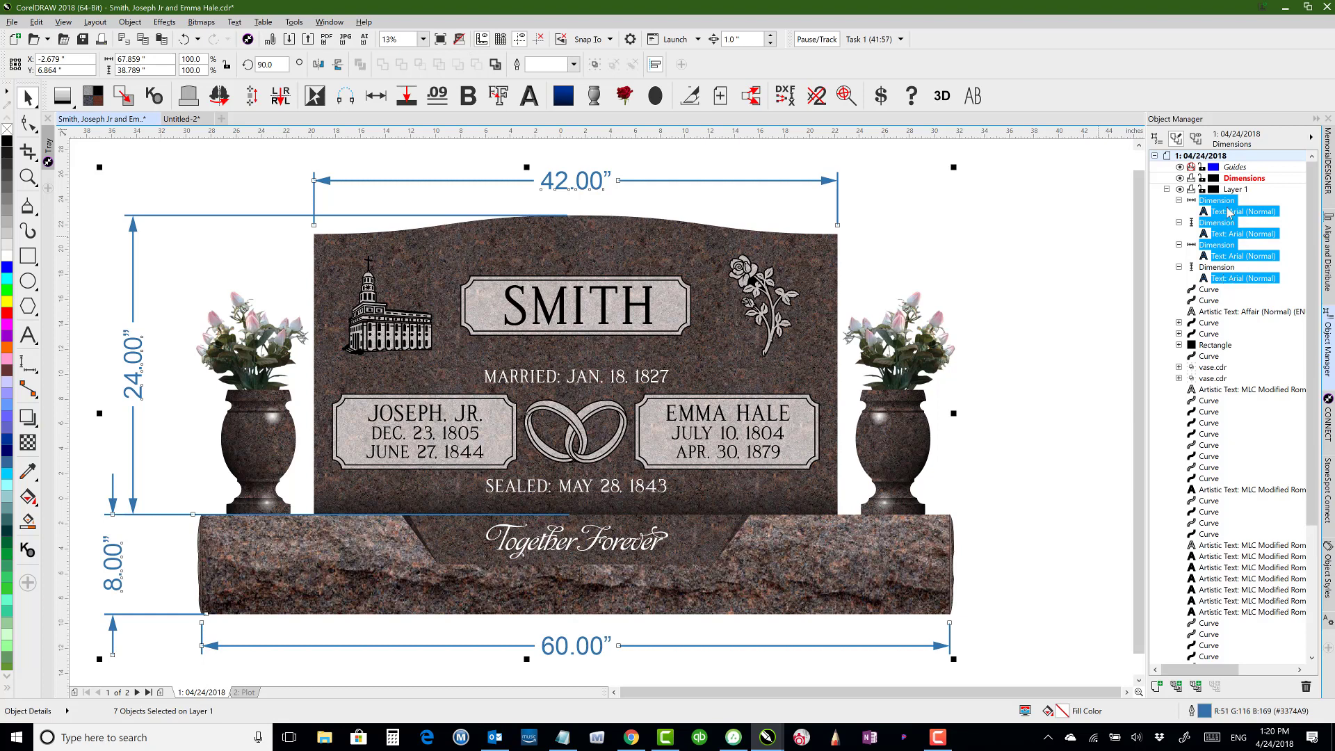
drag(1228, 205, 1243, 183)
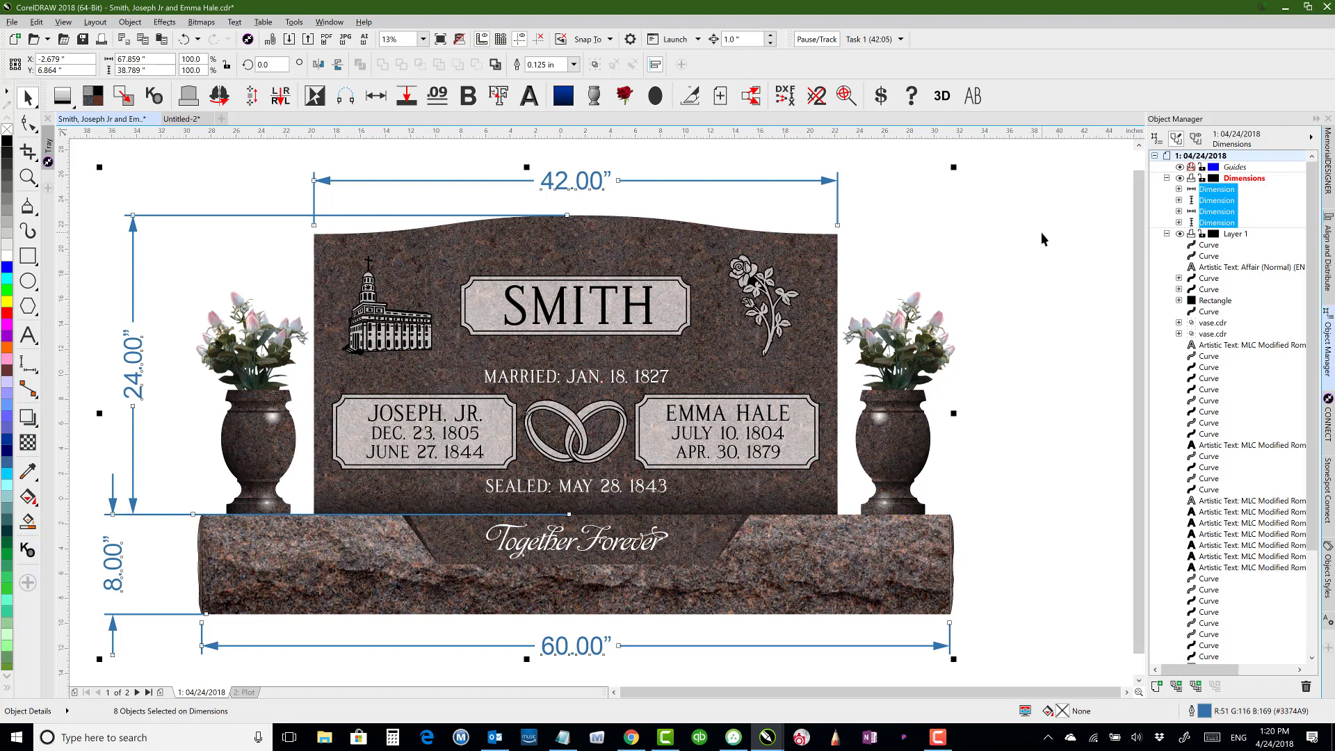
Toggle the Dimensions layer's visibility off and on, leaving it visible.
click(1180, 179)
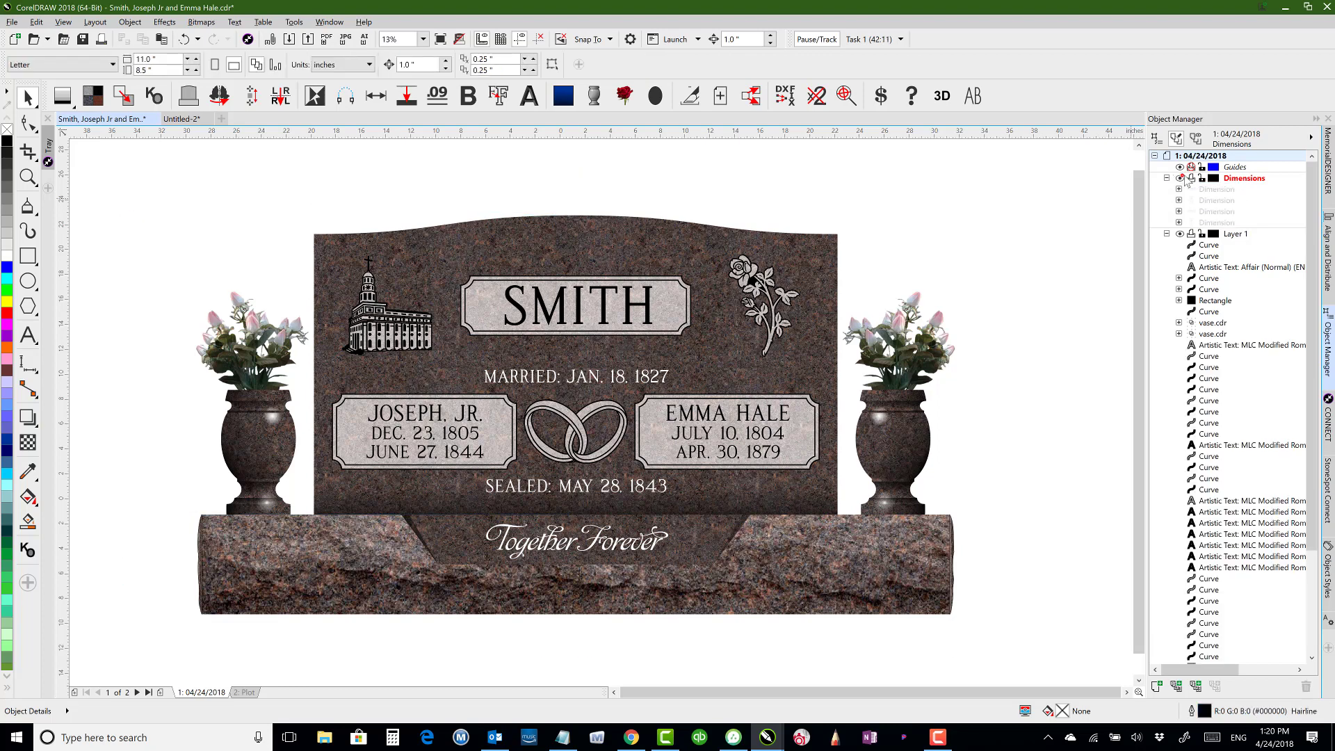
click(1181, 179)
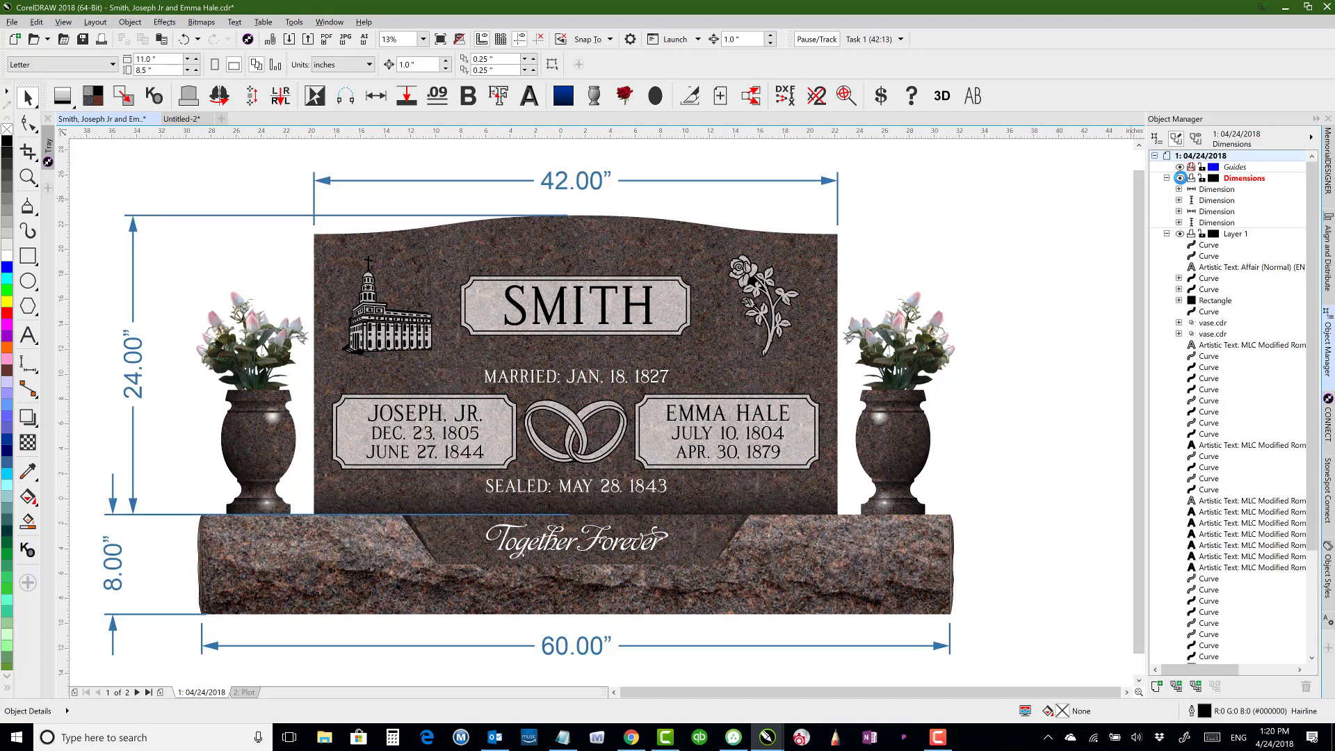
click(1180, 180)
click(1180, 180)
With Segment Dimension, add 22.08" and 28.00" width dimensions across the base.
click(31, 367)
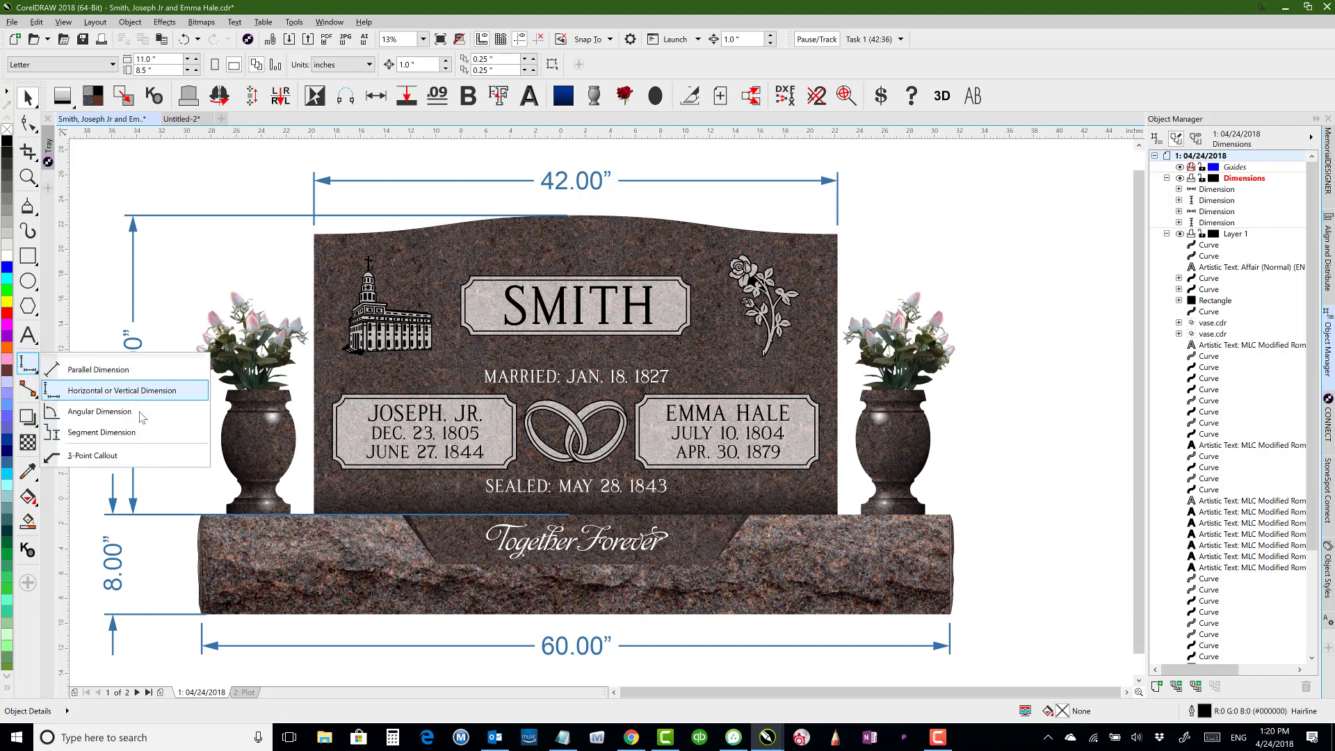
click(101, 432)
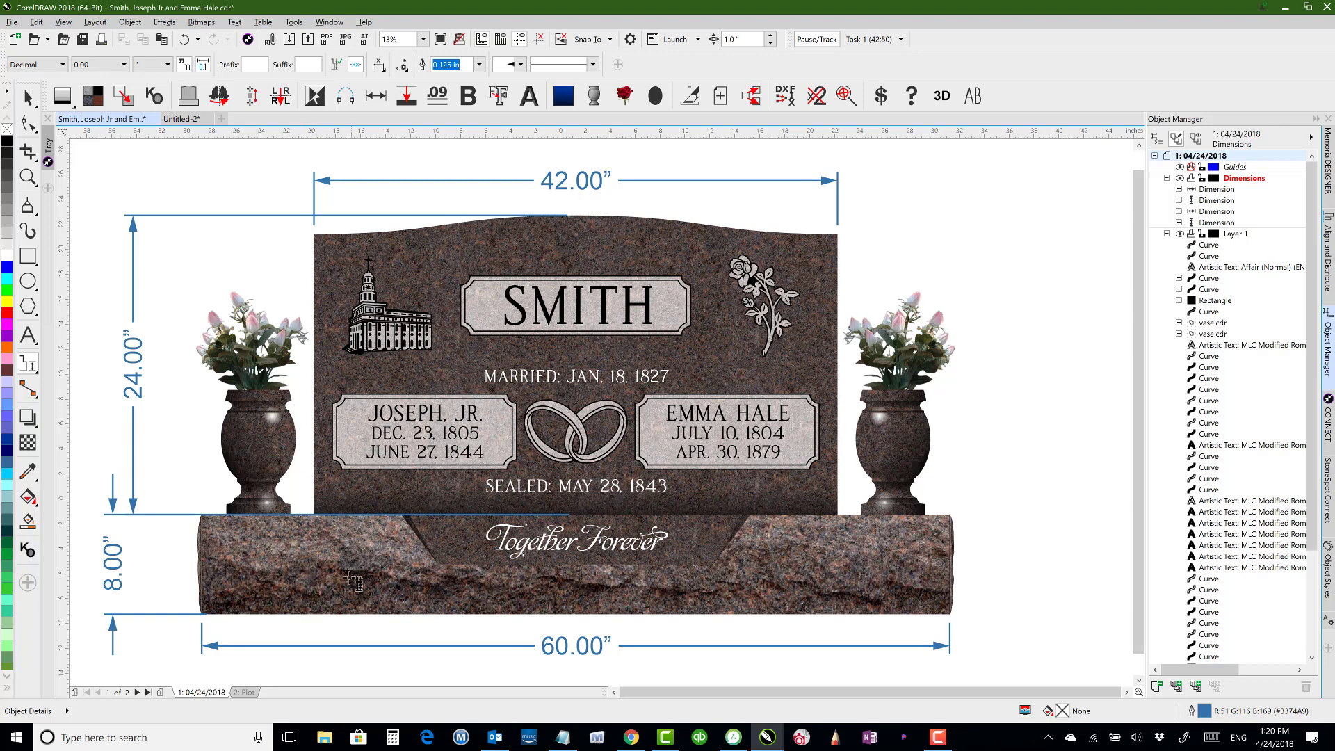
drag(375, 550, 438, 571)
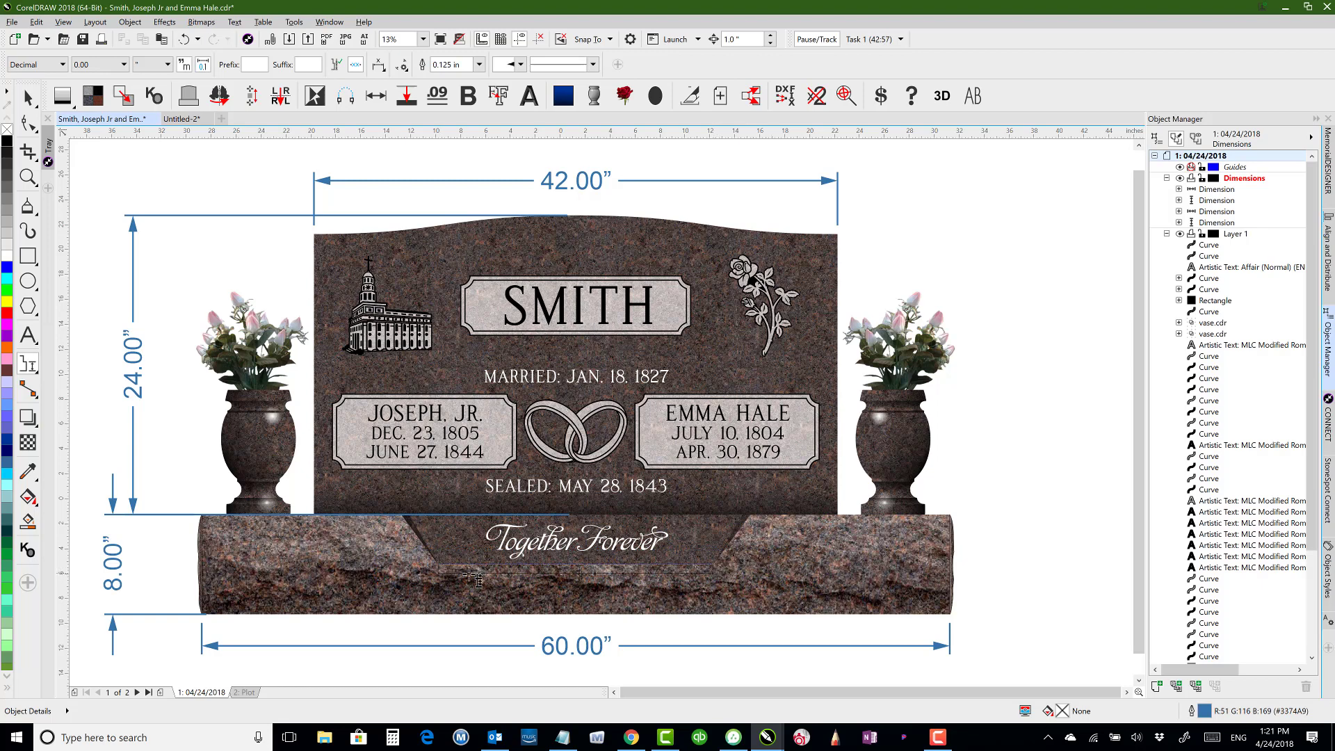
drag(572, 672, 573, 674)
click(573, 673)
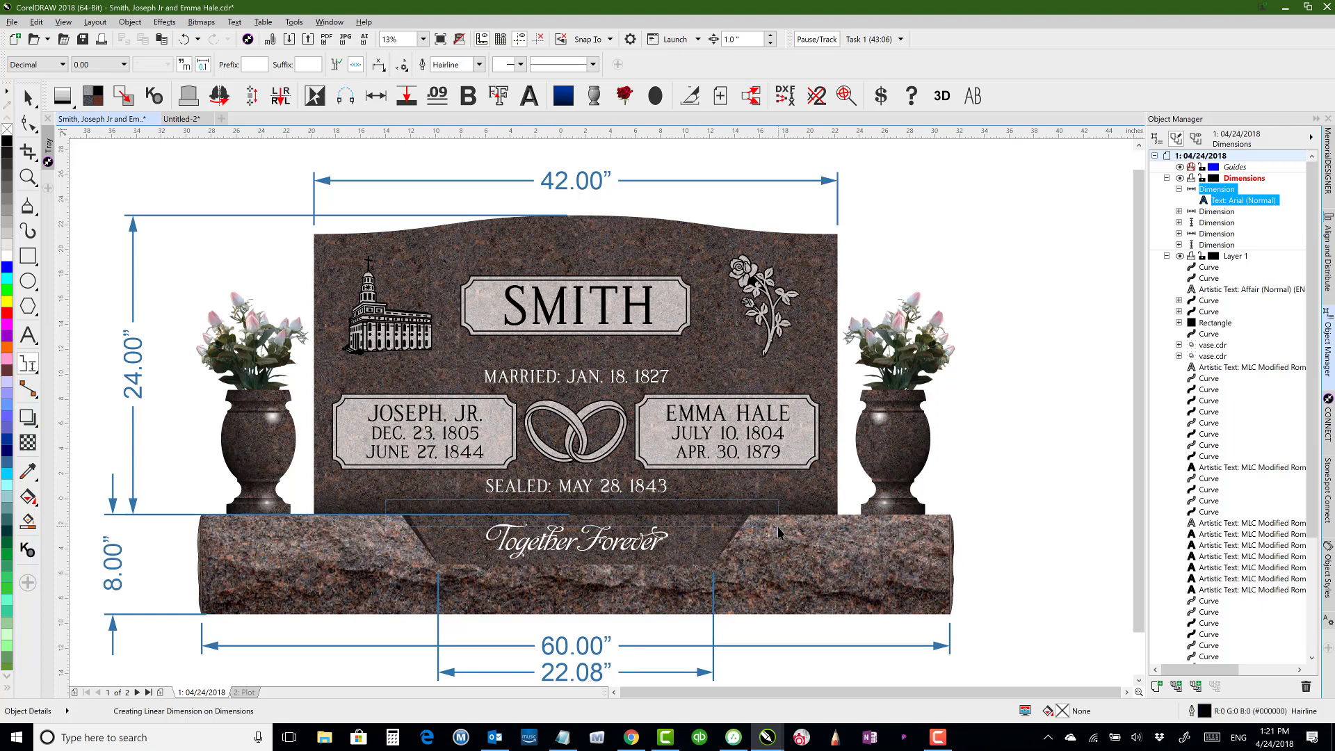
click(714, 578)
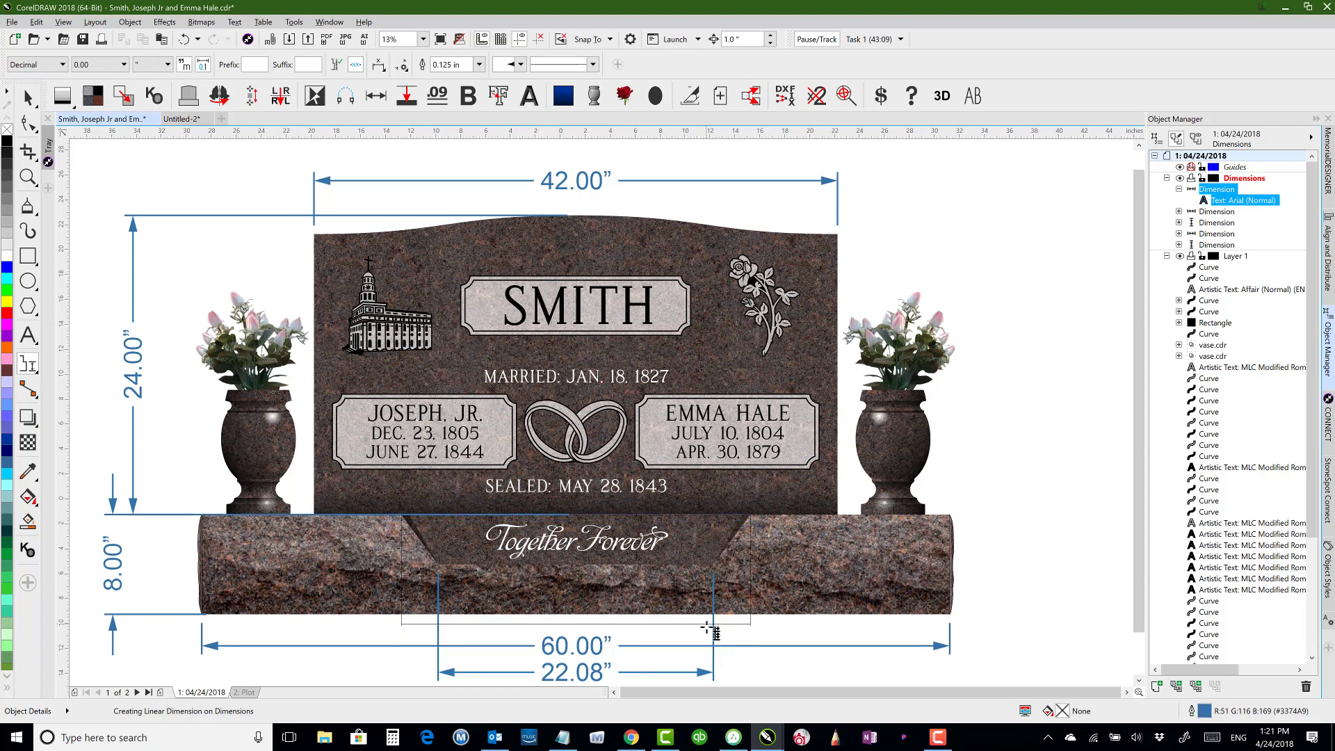
click(708, 628)
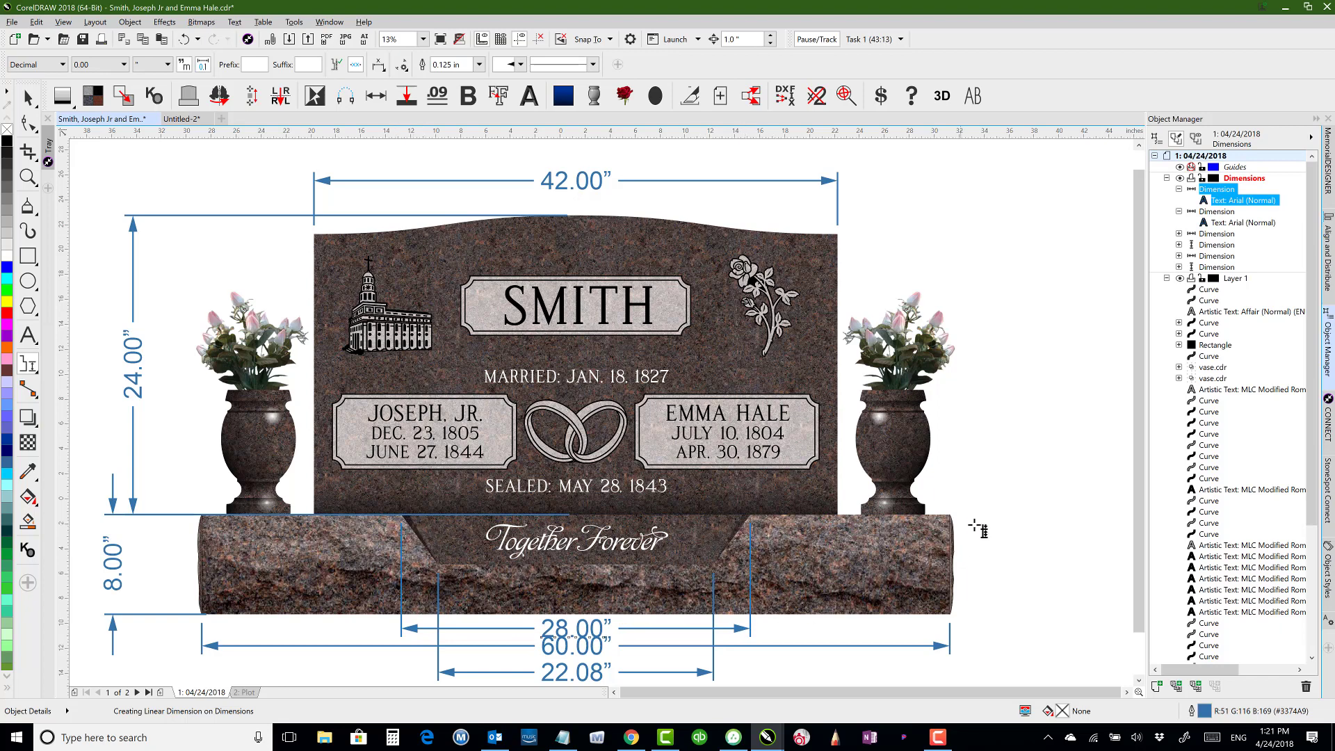
Add a 4.00" height dimension at the base's right end, undoing a stray slanted 21.05" one.
click(861, 508)
click(691, 583)
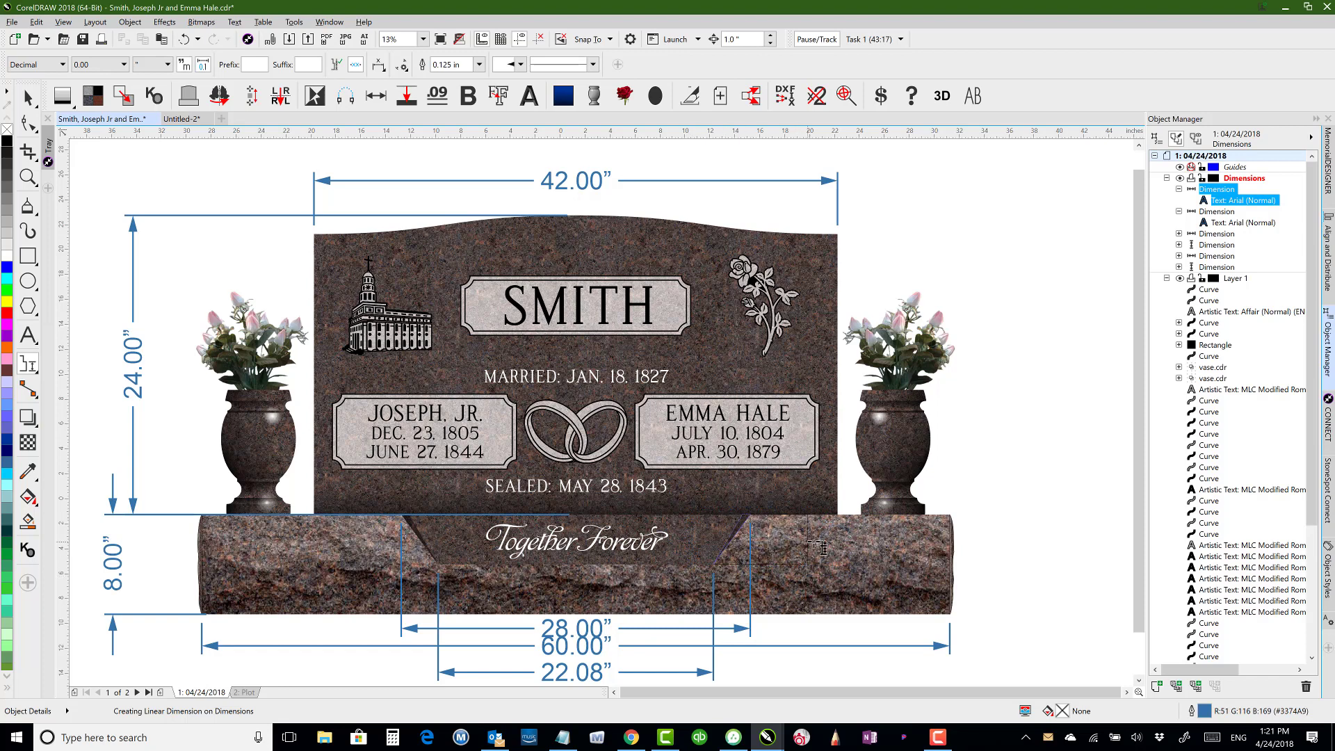
click(986, 546)
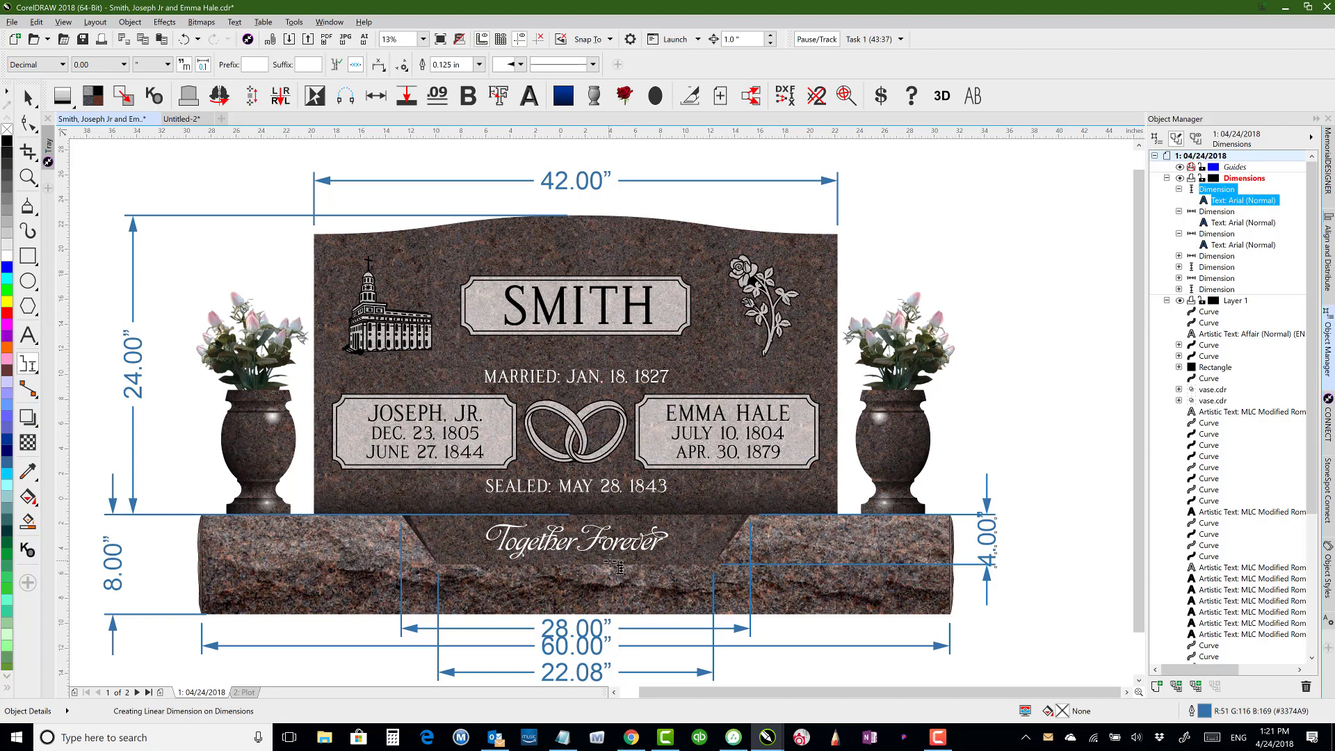
click(576, 216)
click(839, 233)
click(692, 206)
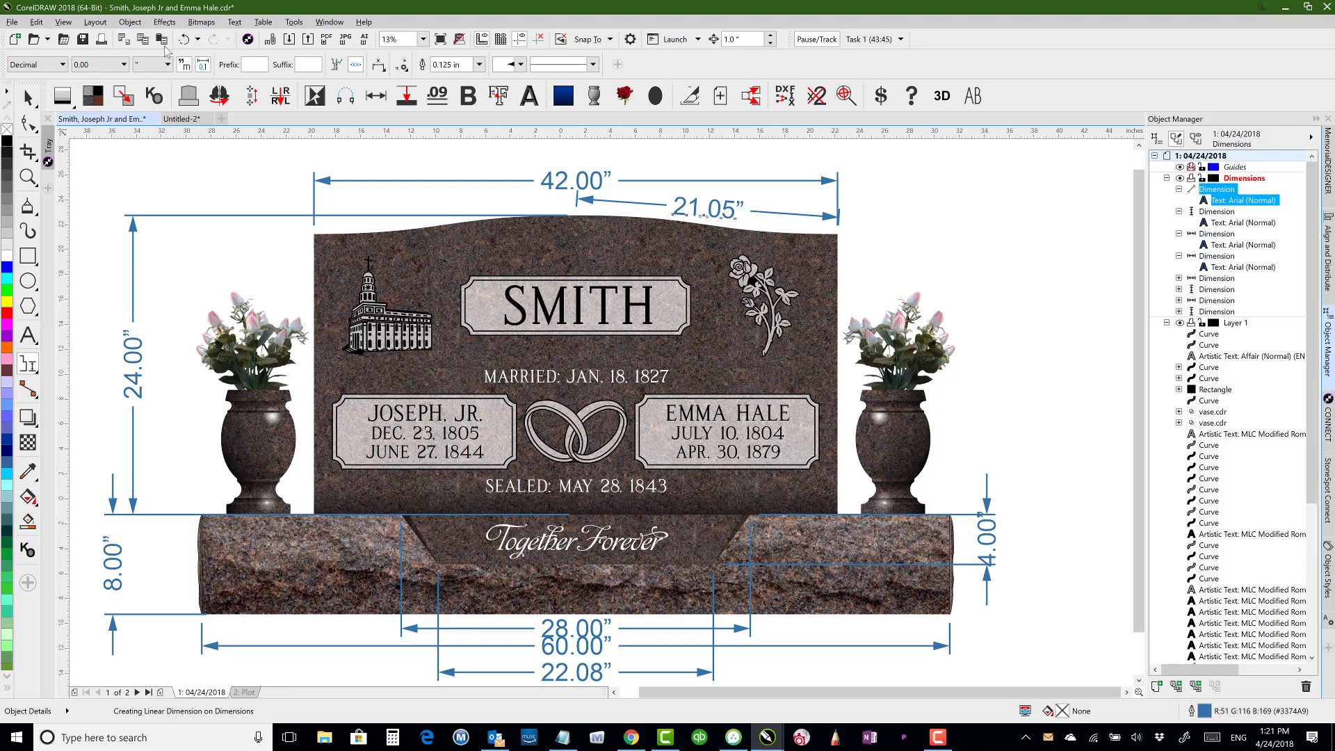
click(183, 38)
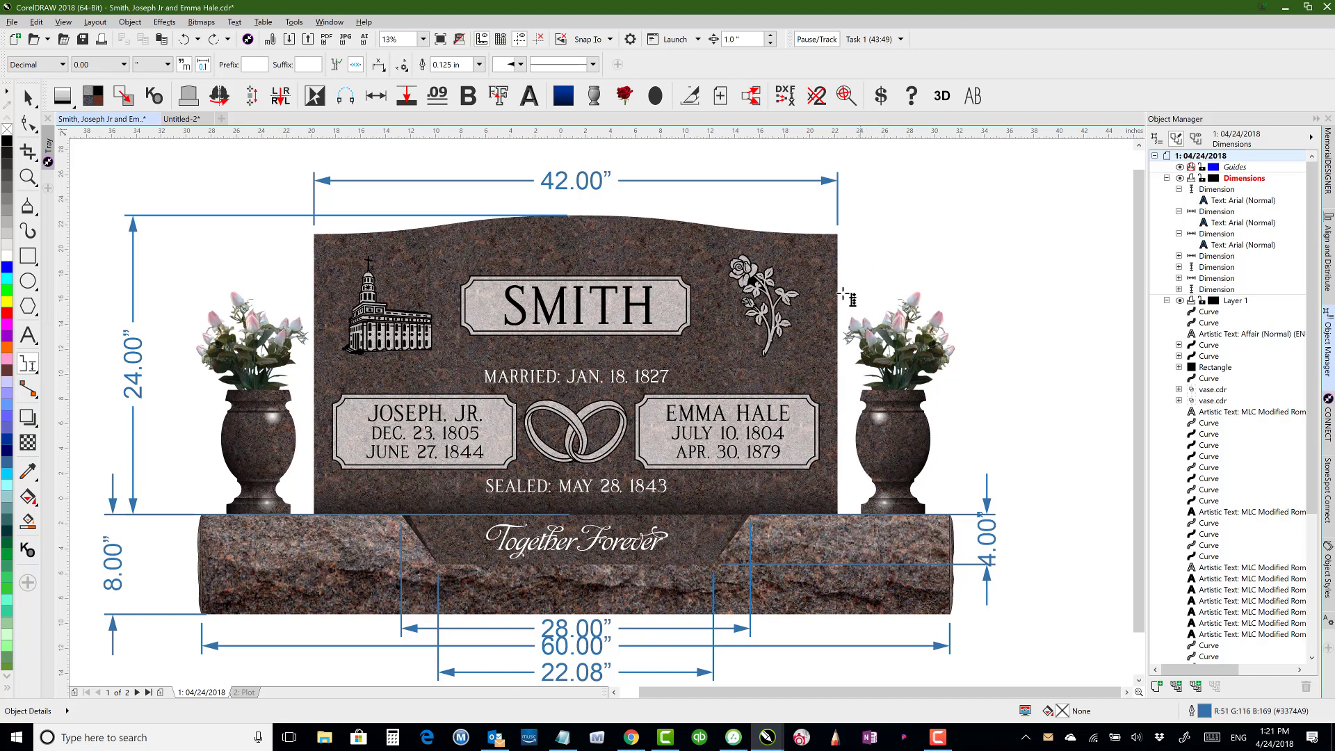
Draw a parallel dimension at the plate's curved corner and thin its line to 0.028 in.
click(32, 369)
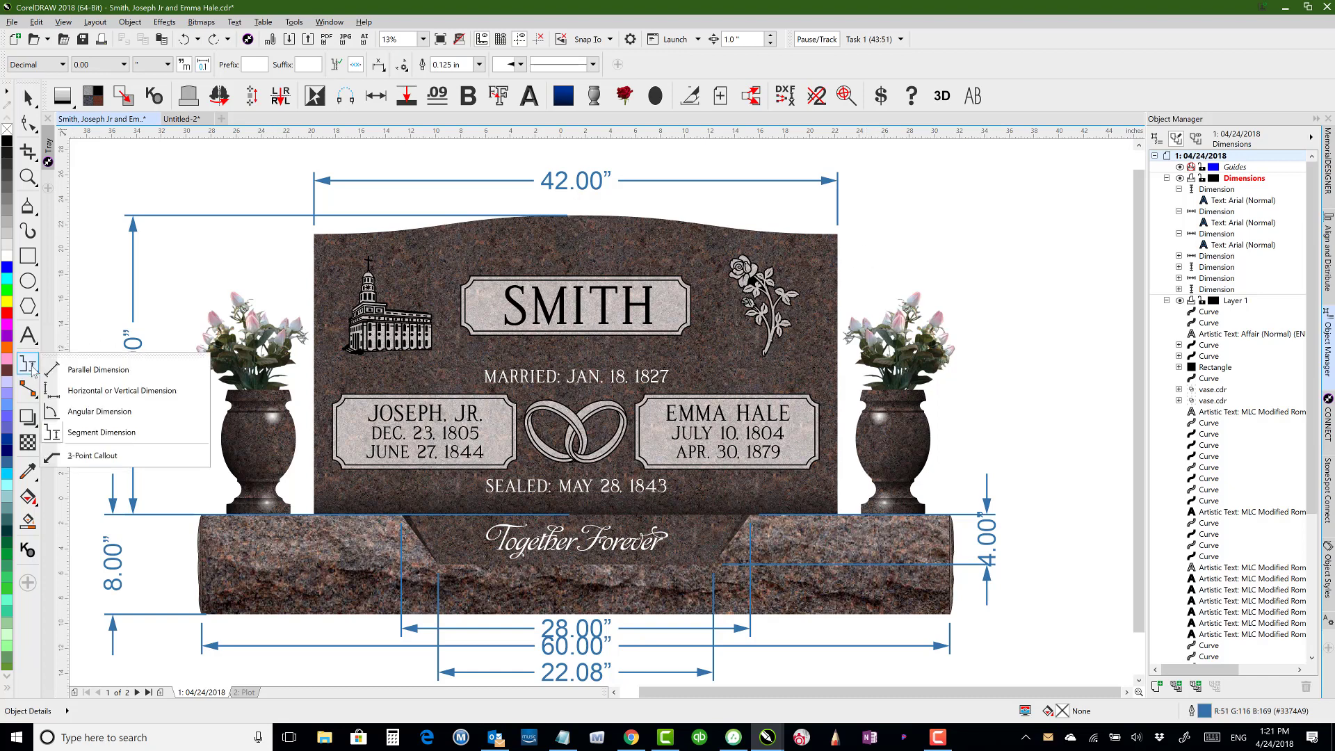
click(90, 370)
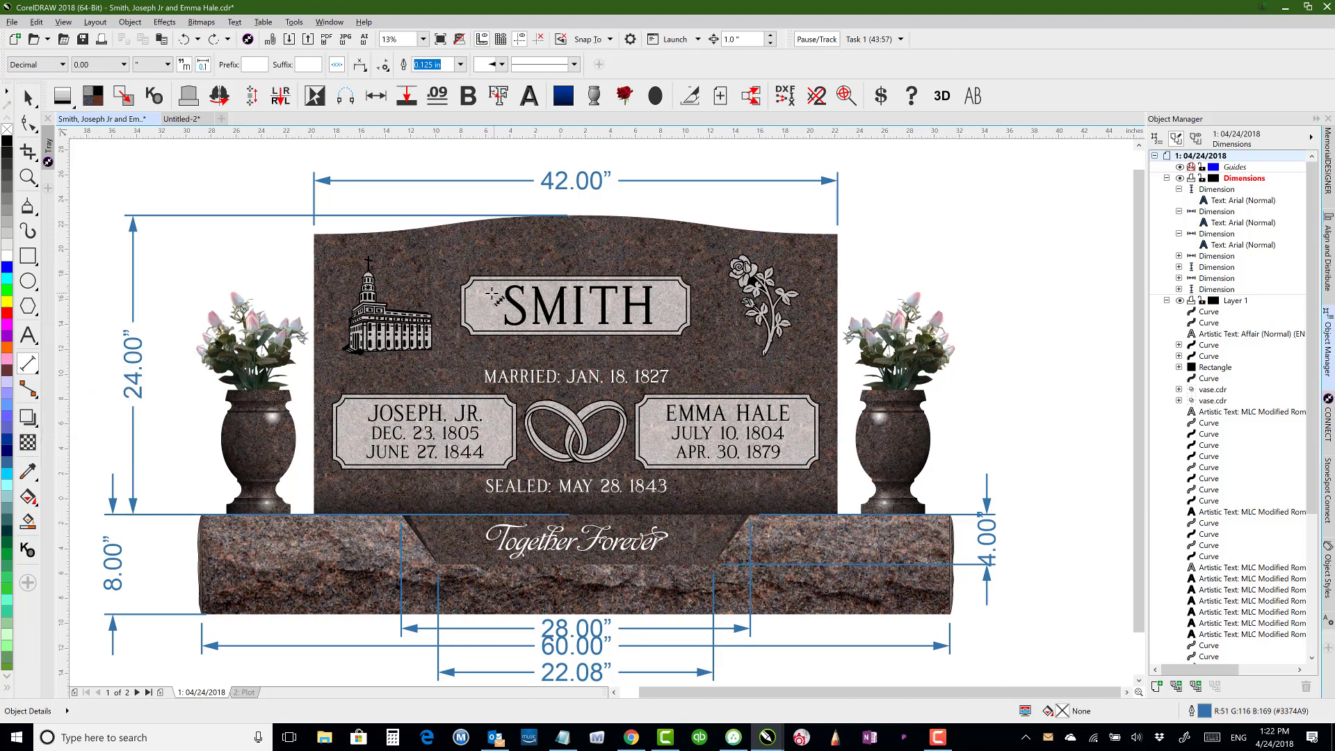
scroll(481, 297, up, 4)
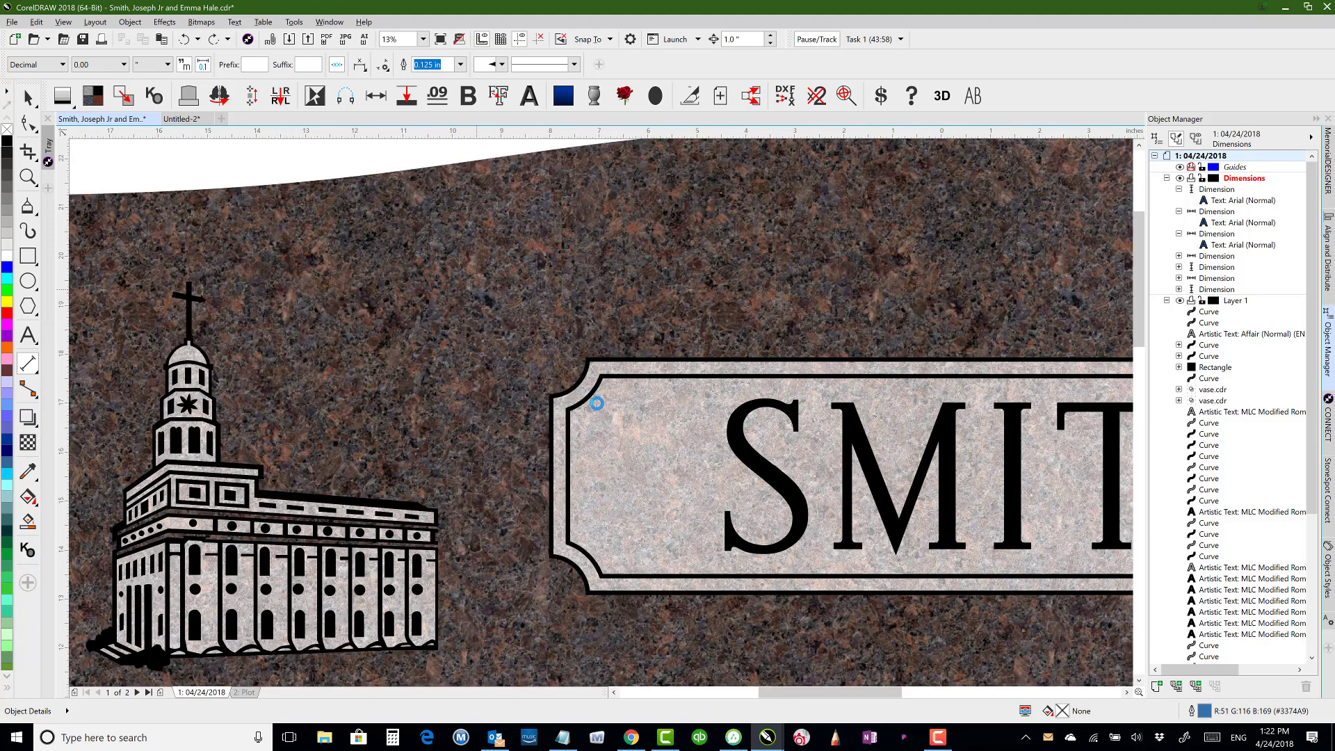
scroll(598, 402, up, 4)
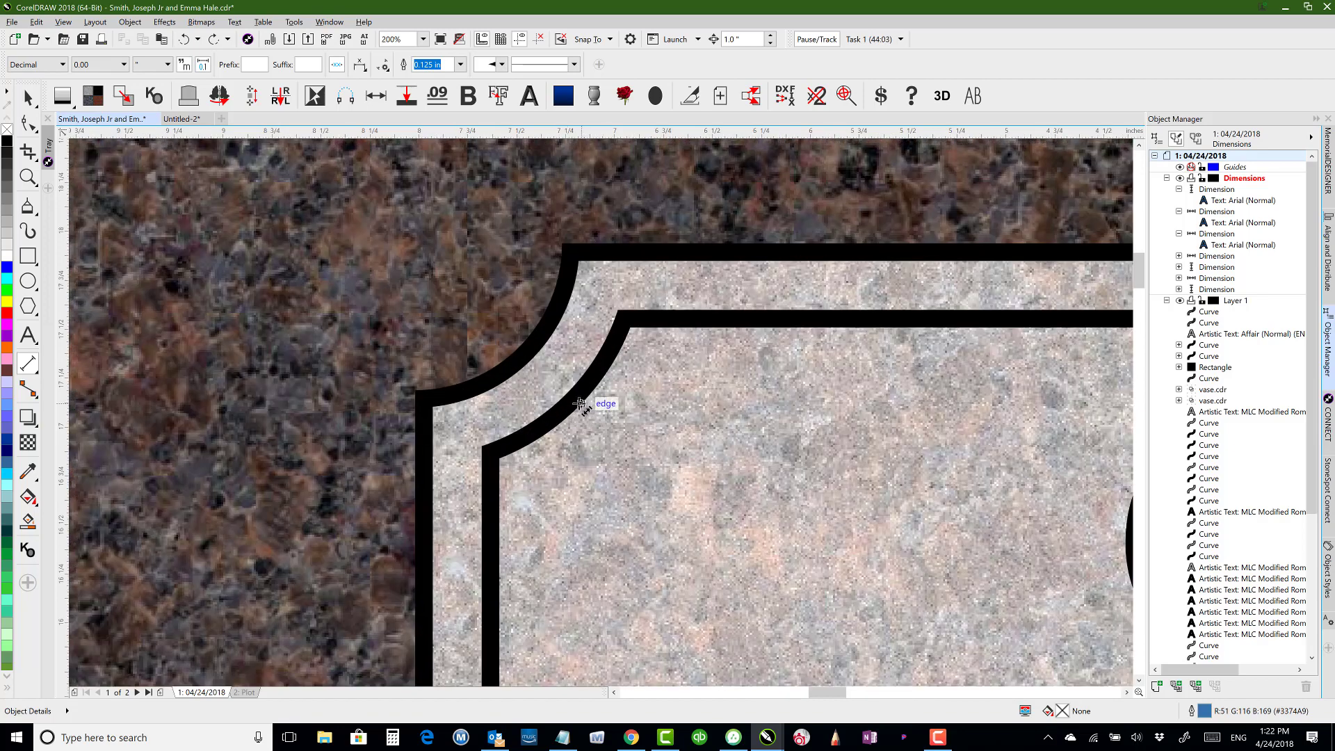
click(578, 403)
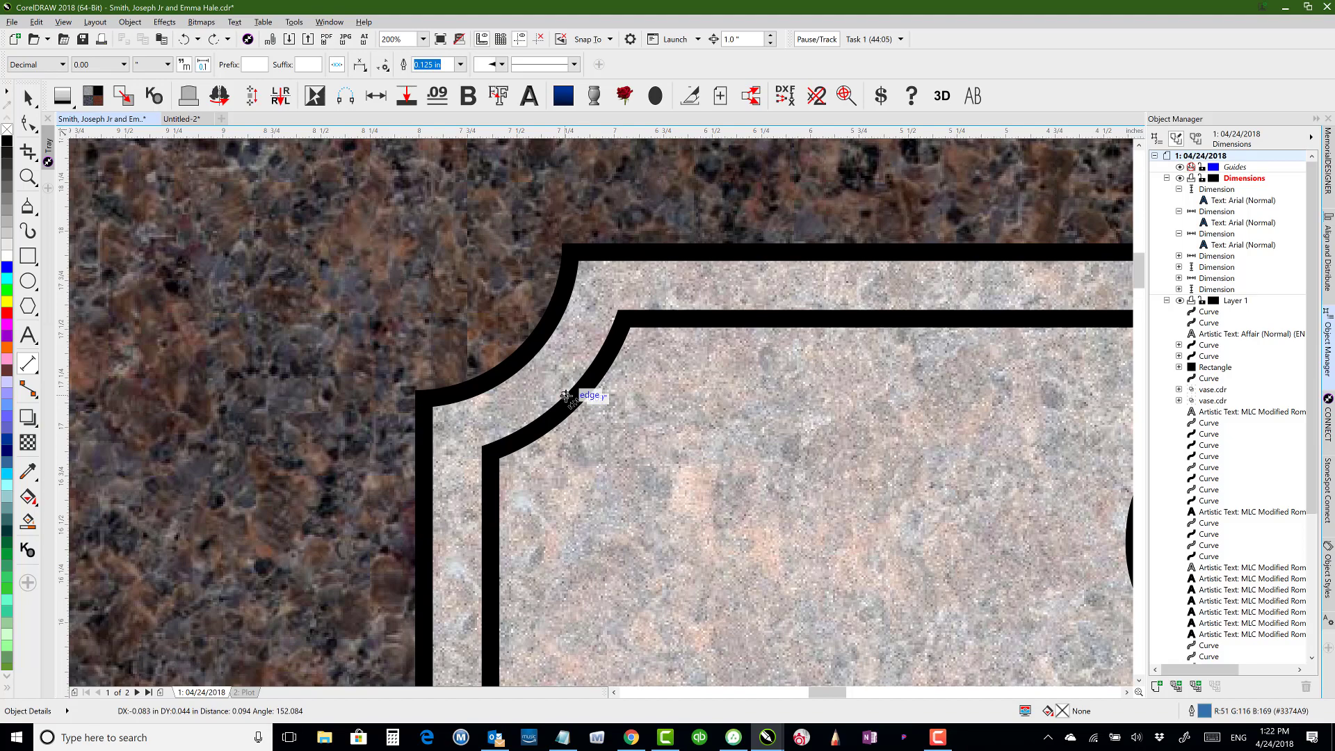
click(705, 221)
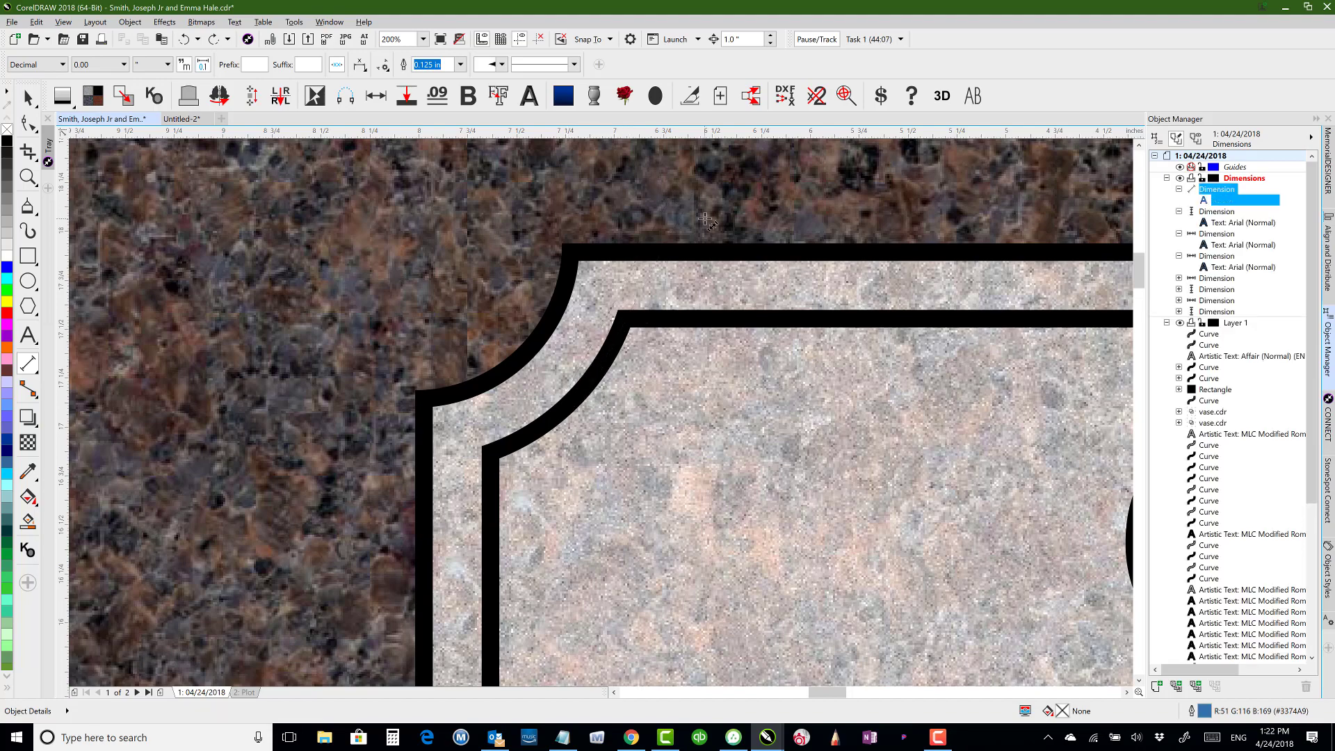
scroll(611, 417, down, 2)
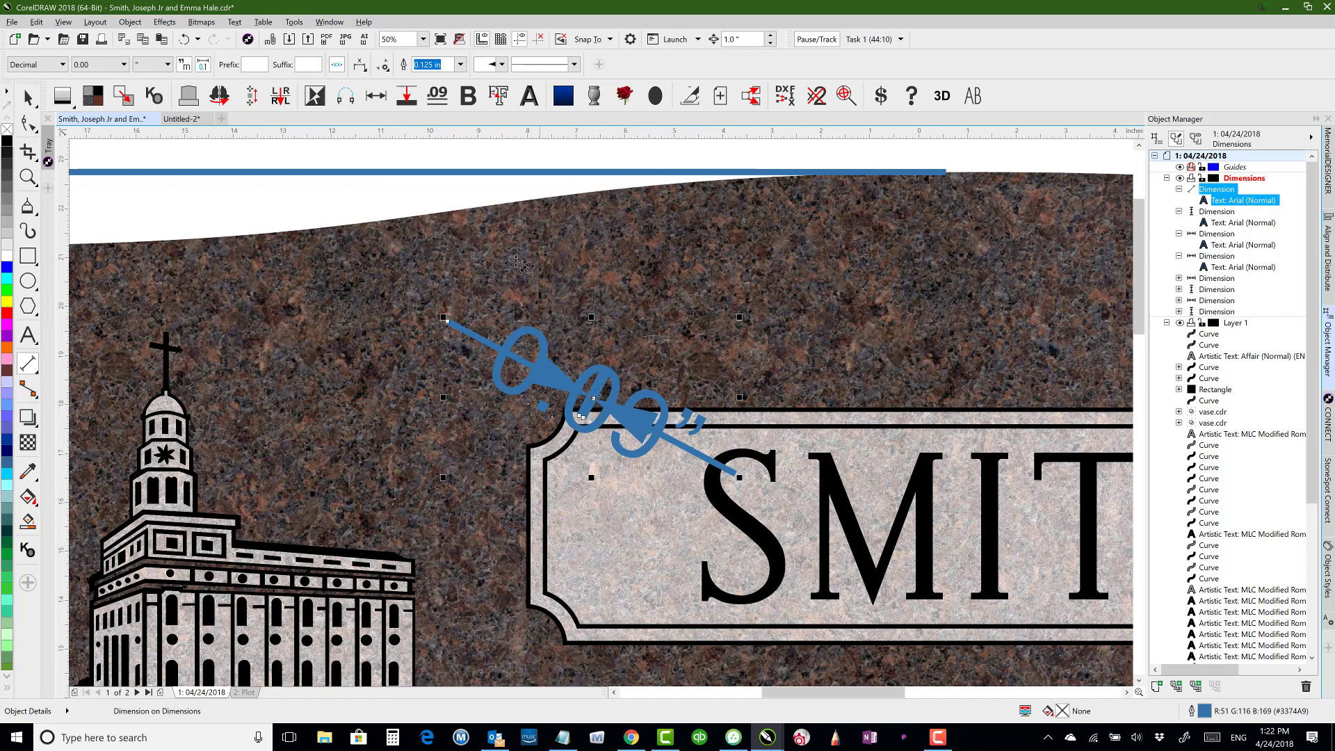
click(459, 65)
click(426, 141)
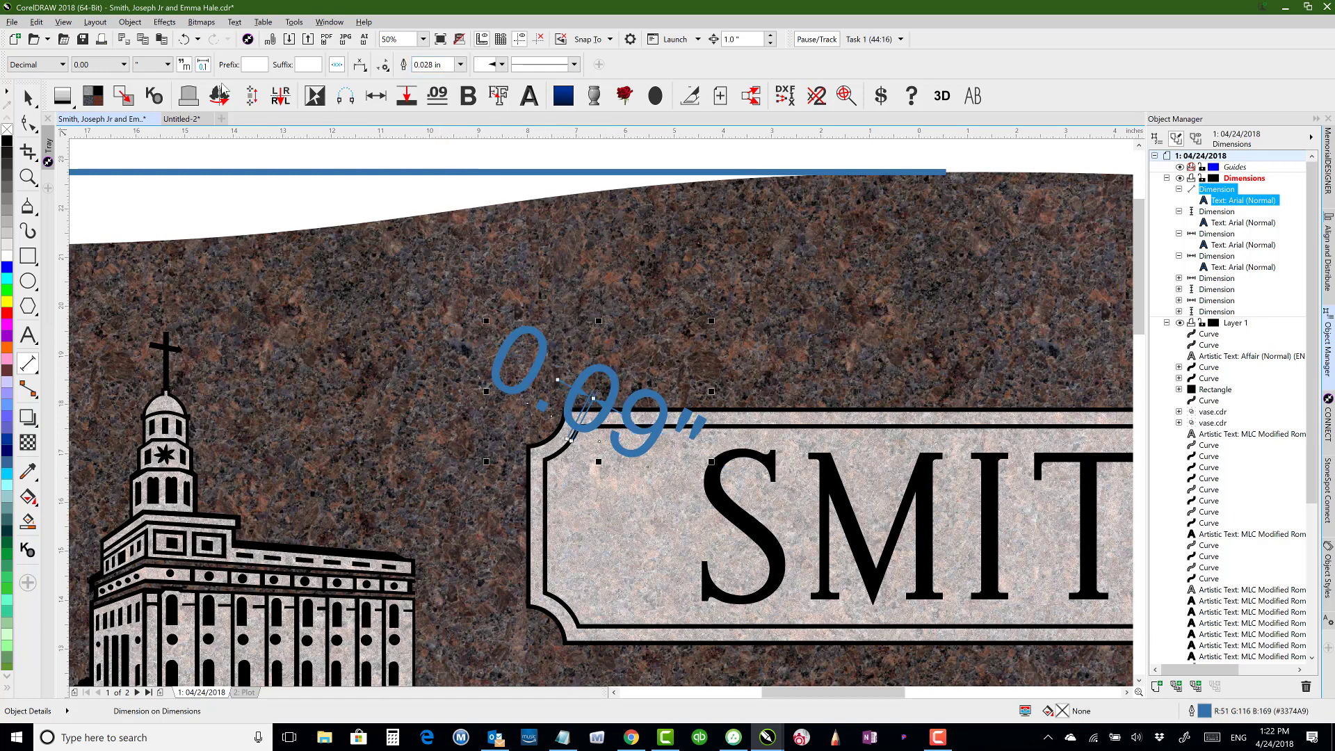
Set that dimension's label text size to 1 in.
click(30, 96)
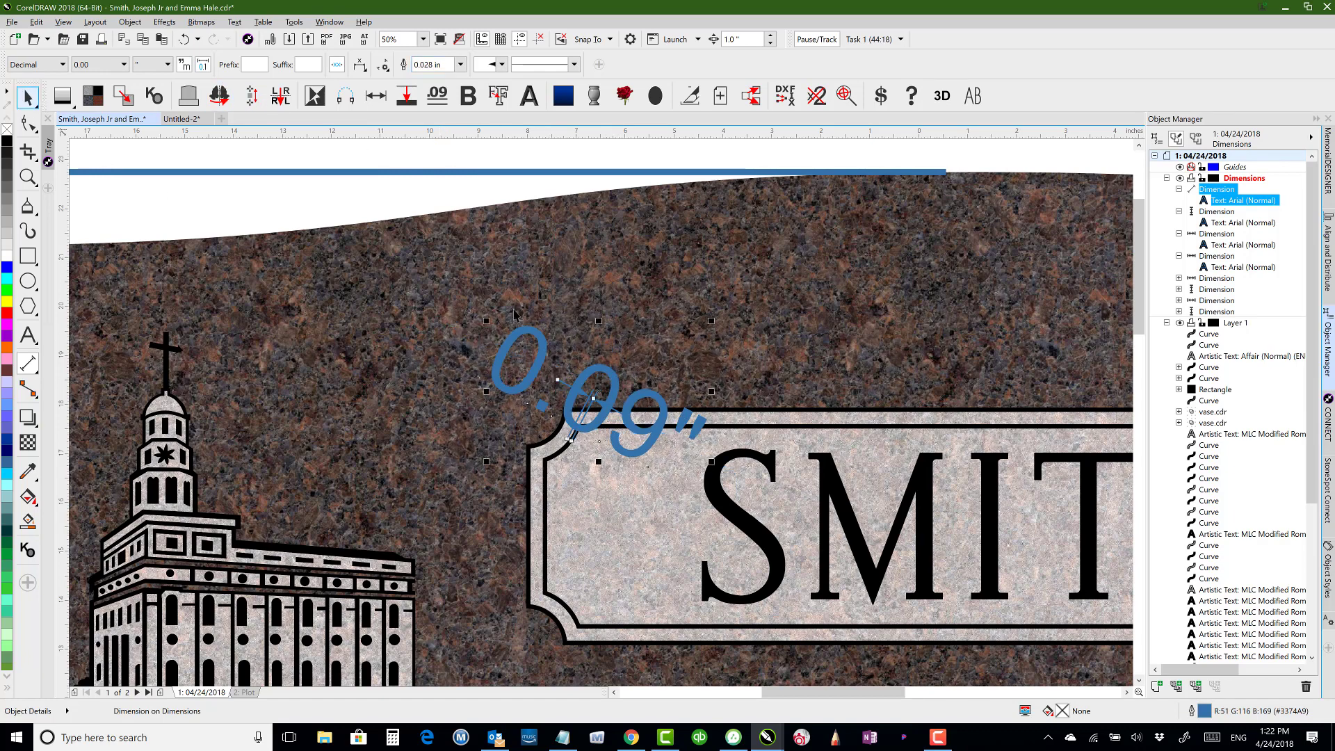
click(536, 341)
click(485, 64)
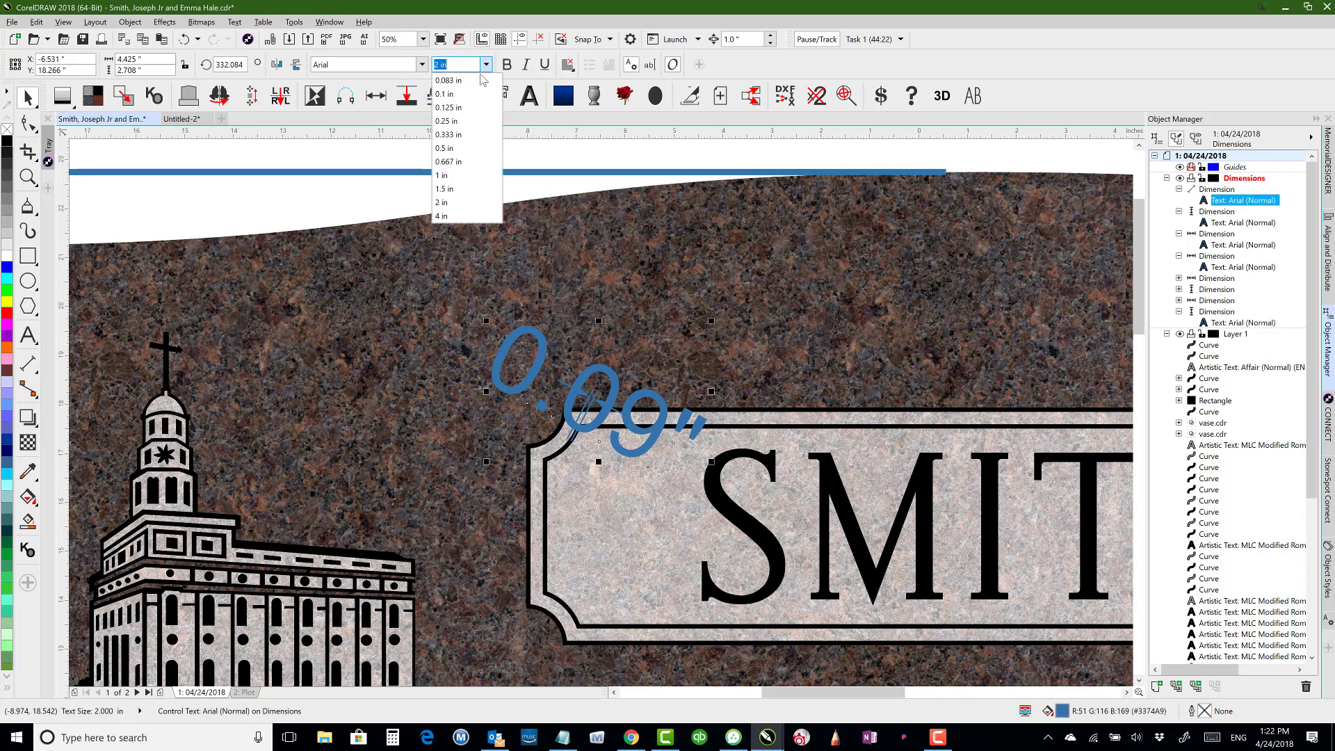
click(456, 176)
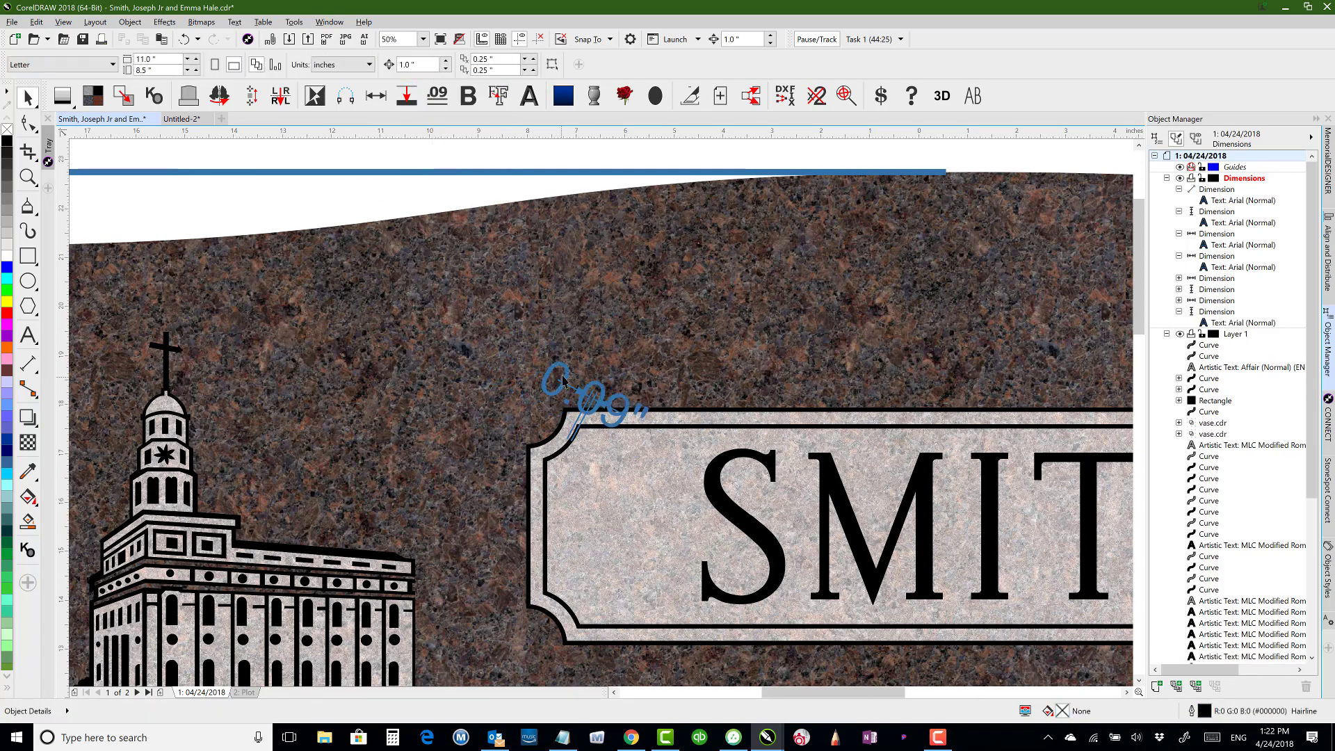
key(Escape)
Move the 0.09" label, then undo until the dimension is gone and clear the selection.
drag(570, 375, 627, 291)
key(ctrl+z)
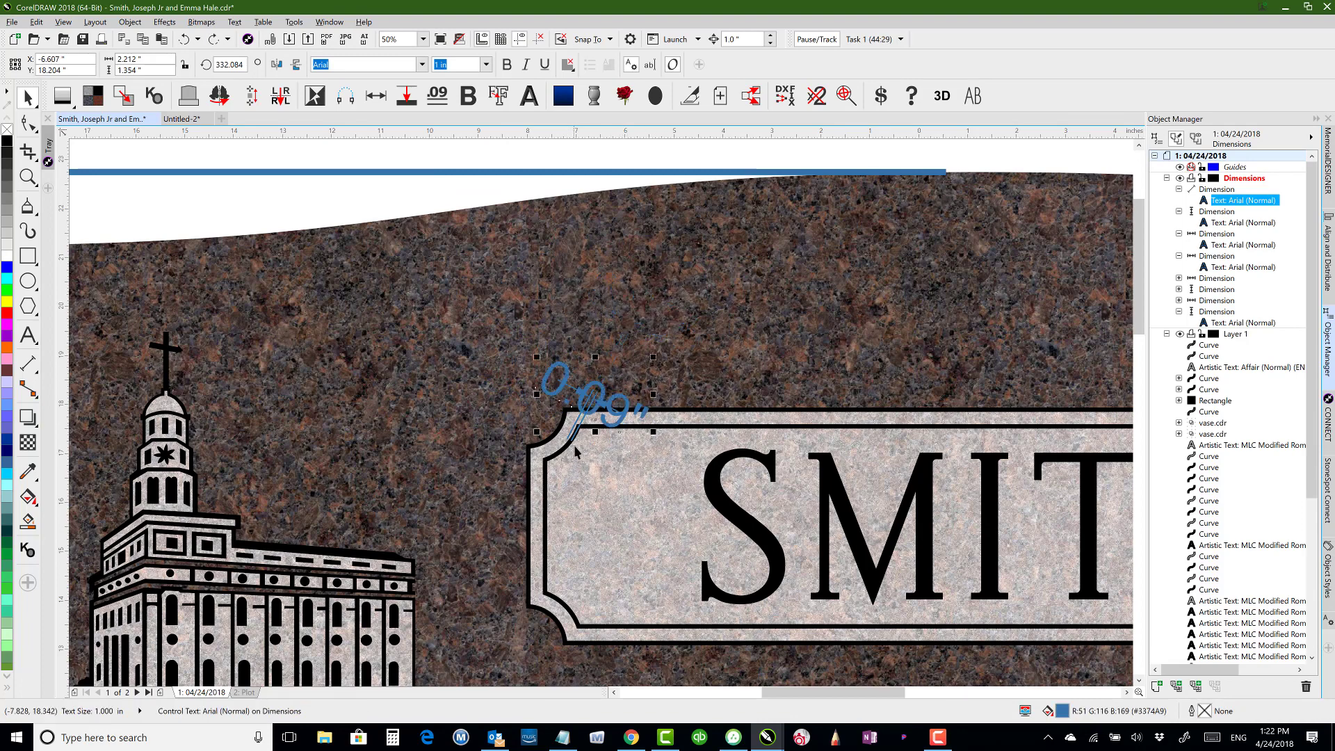
key(ctrl+z)
key(ctrl+z)
key(ctrl+z)
key(ctrl+z)
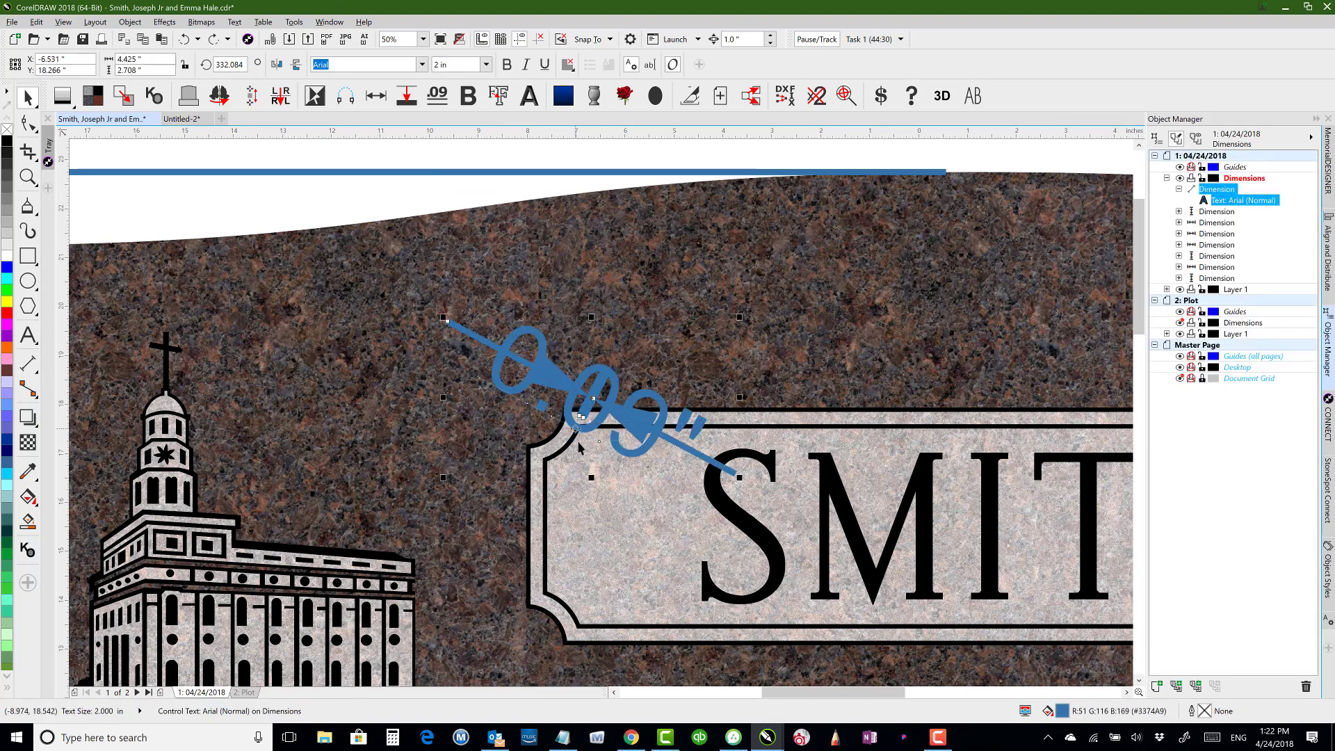
key(Escape)
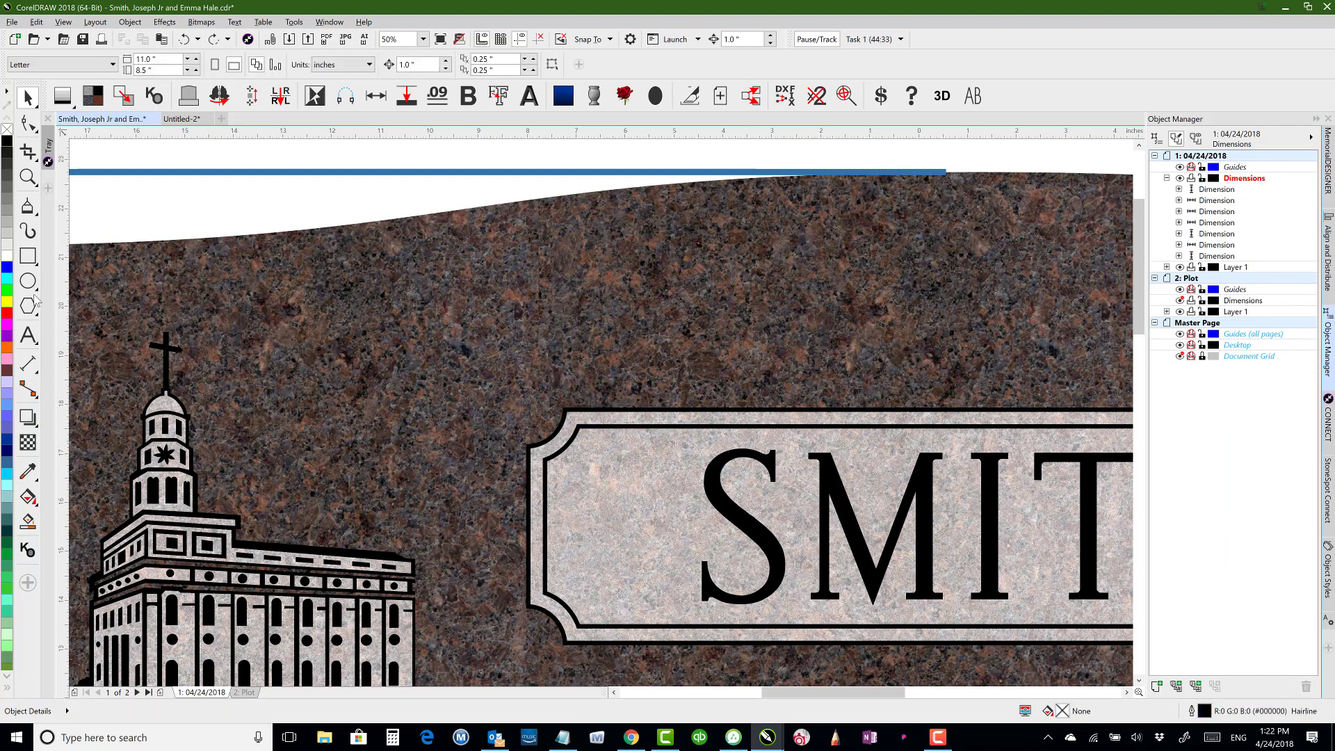
click(30, 367)
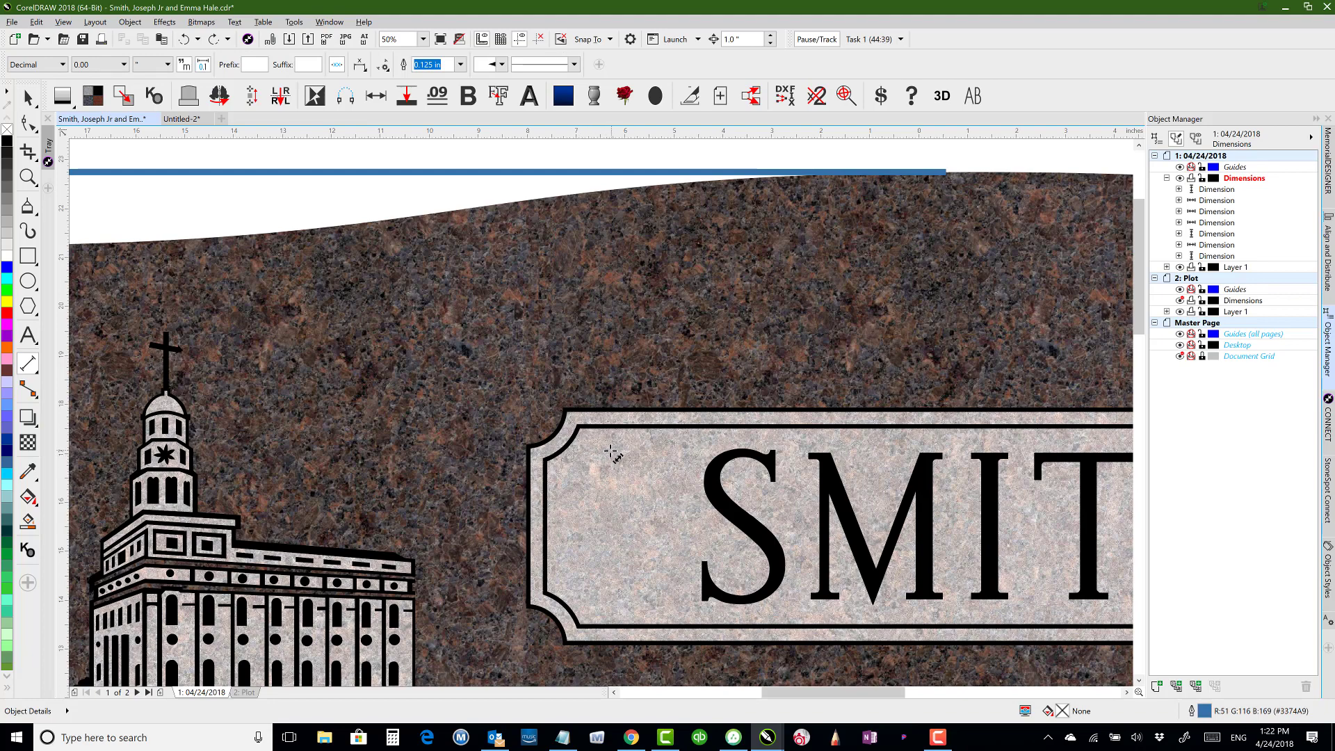
scroll(577, 458, up, 2)
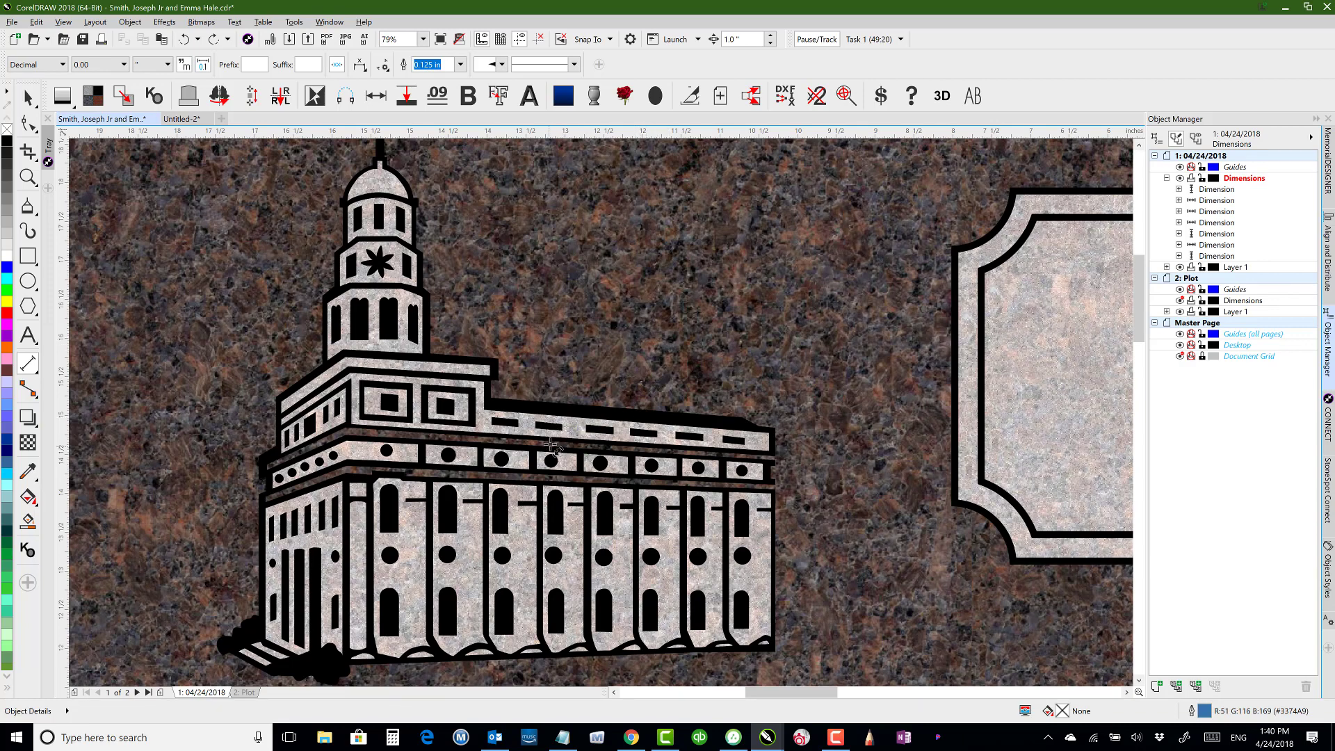
scroll(597, 418, up, 4)
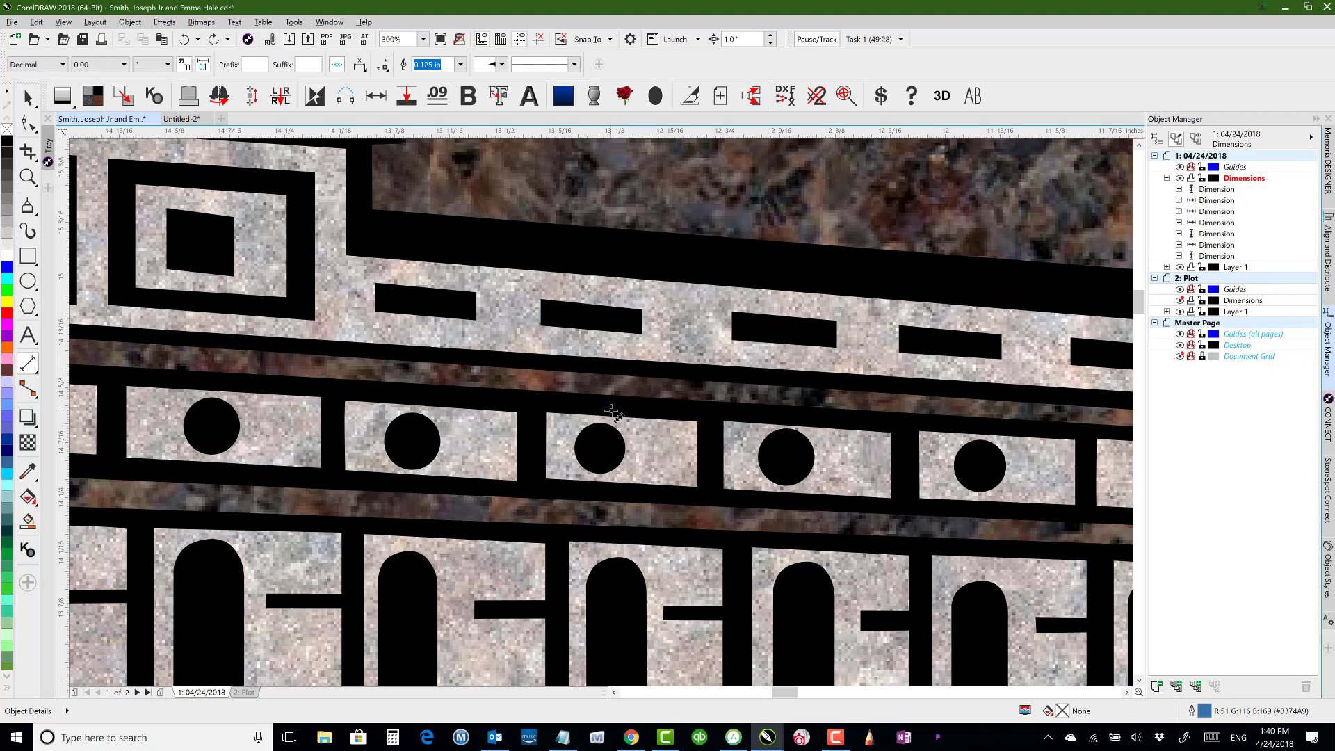
click(613, 375)
drag(625, 451, 699, 455)
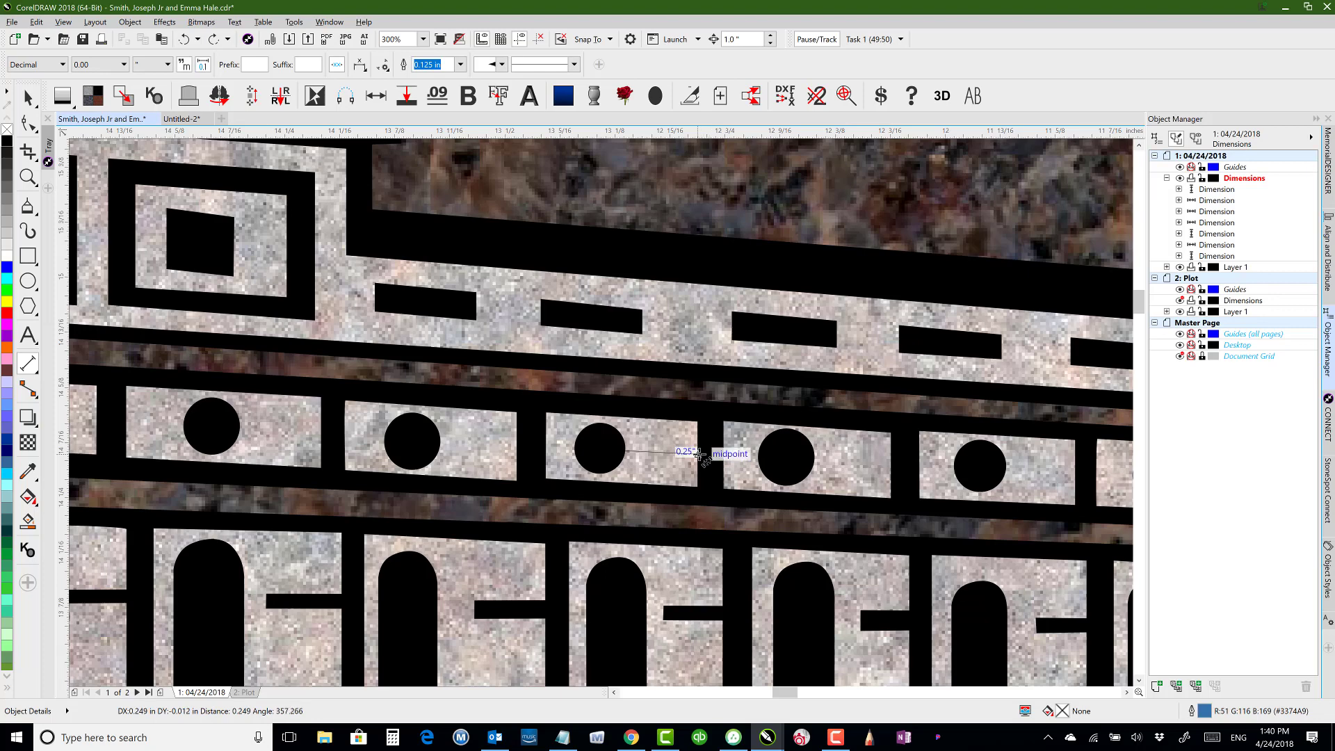
click(698, 455)
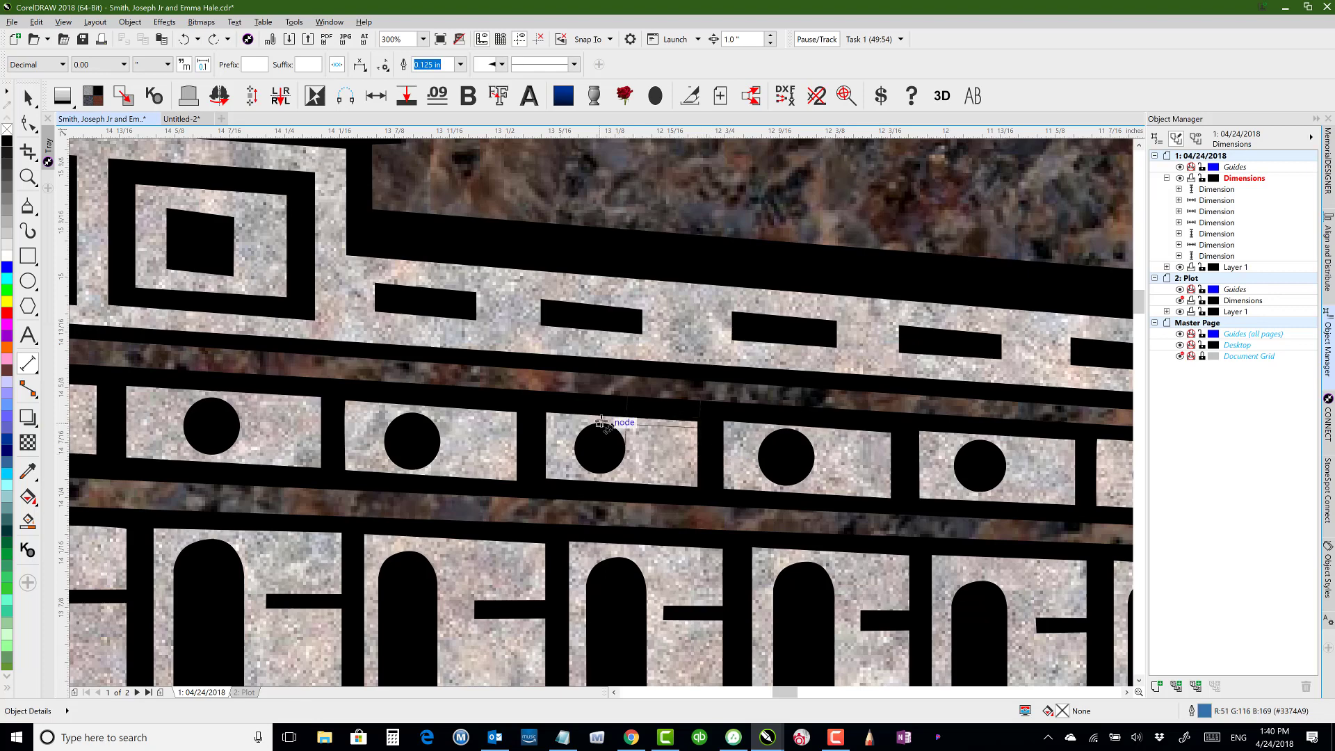
click(670, 456)
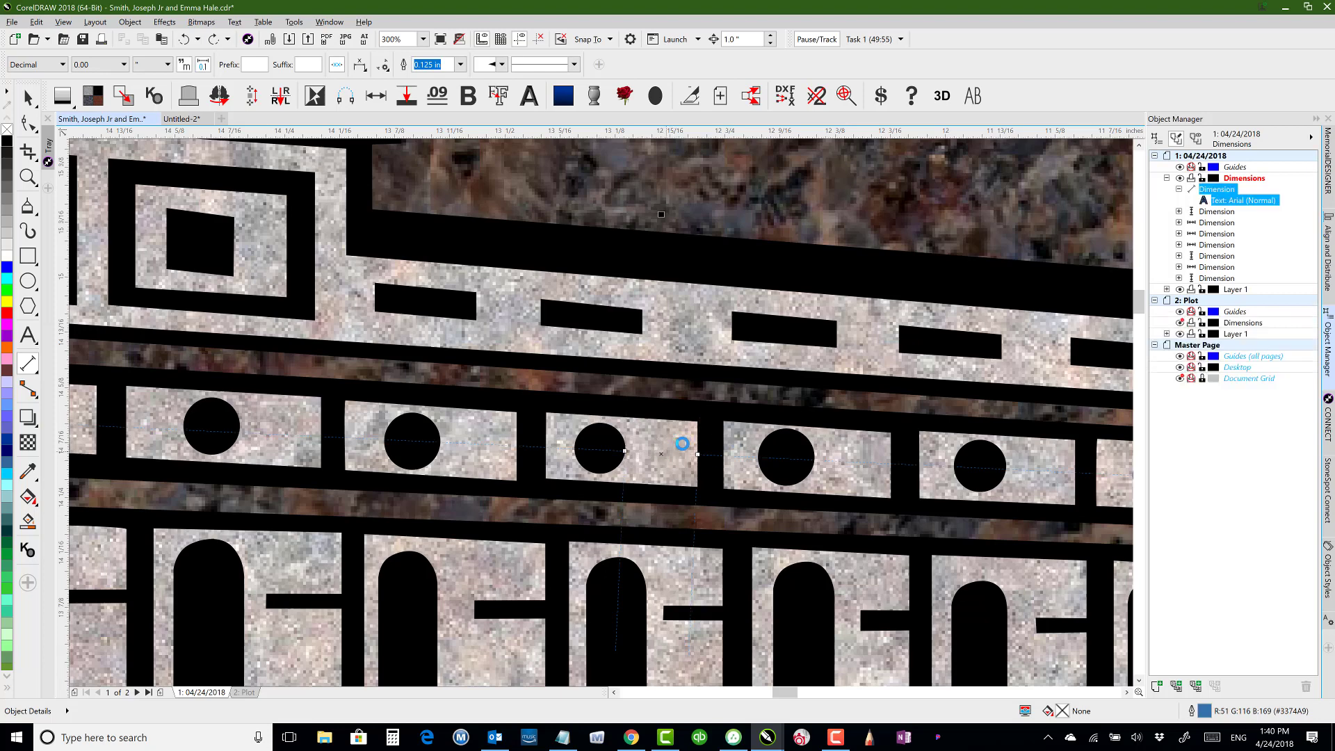
key(ctrl+z)
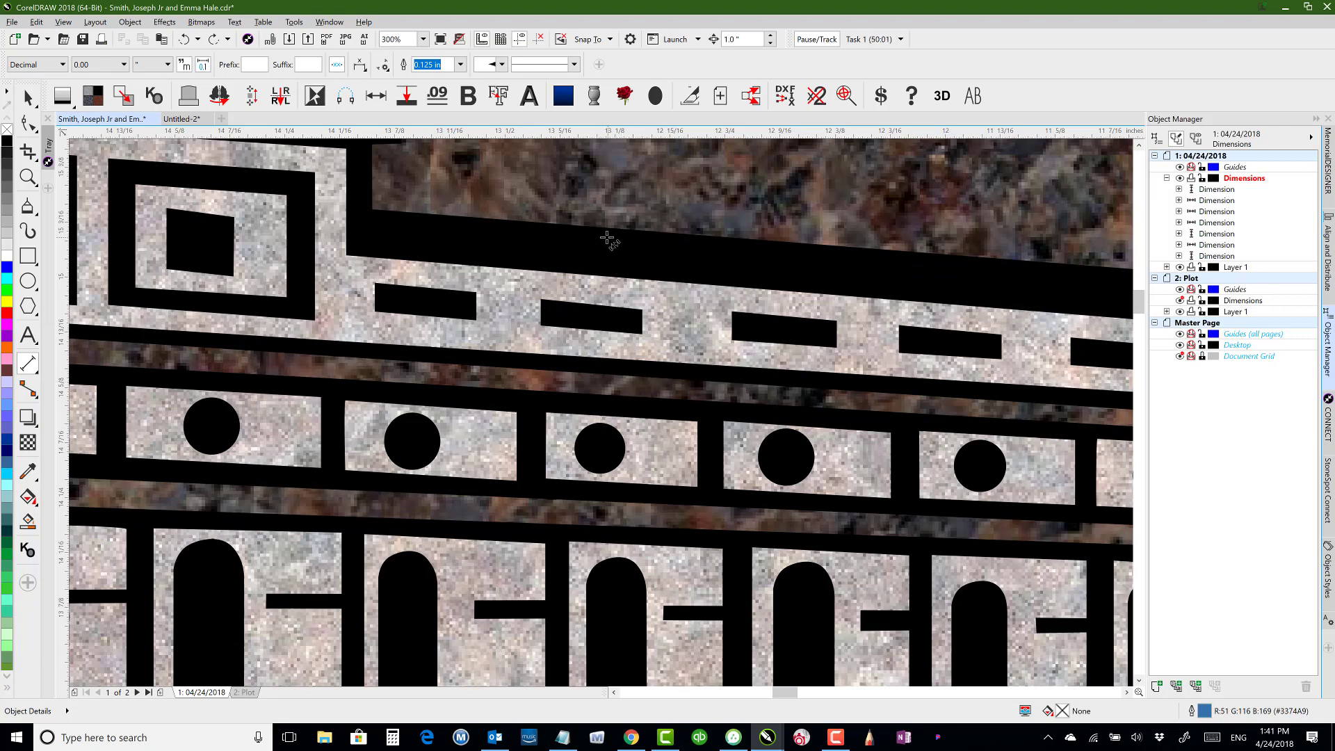
click(513, 267)
scroll(602, 414, down, 2)
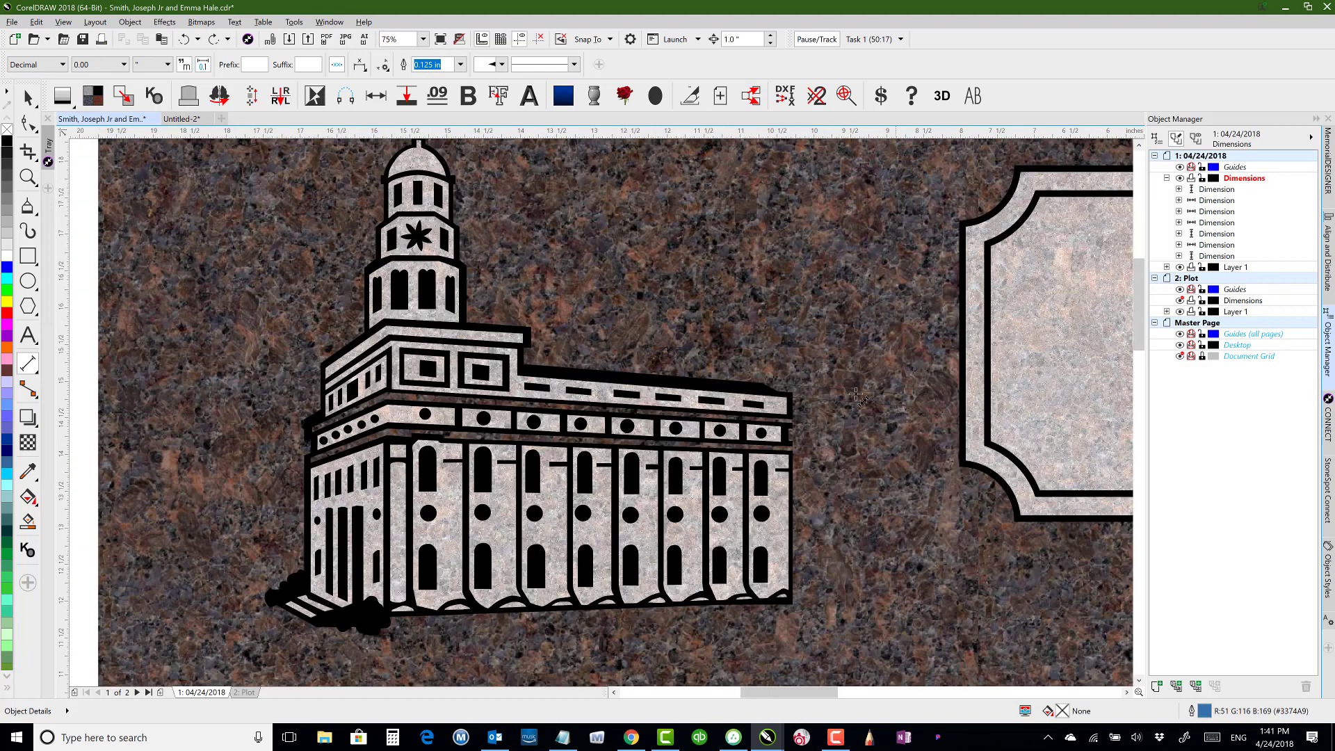
scroll(362, 379, down, 1)
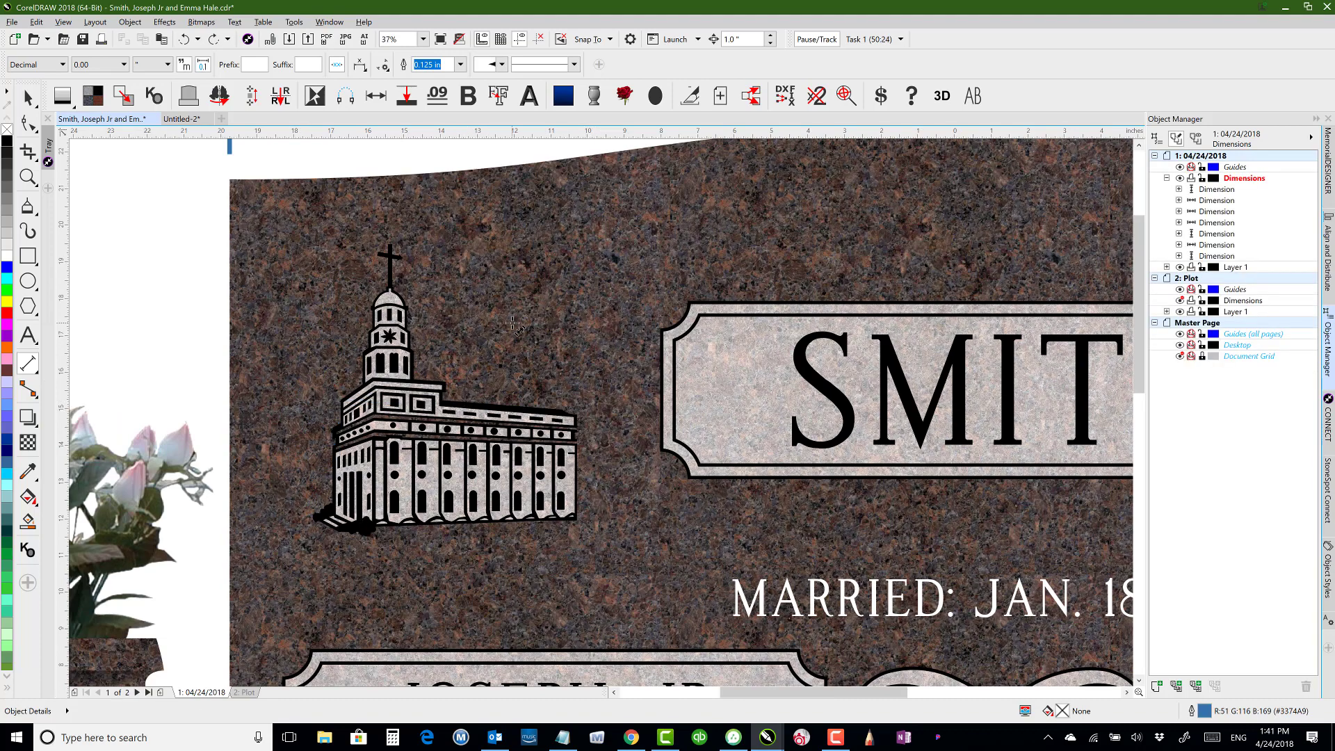
Measure the SMITH lettering with a vertical 3.00" dimension placed beside the headstone.
key(F4)
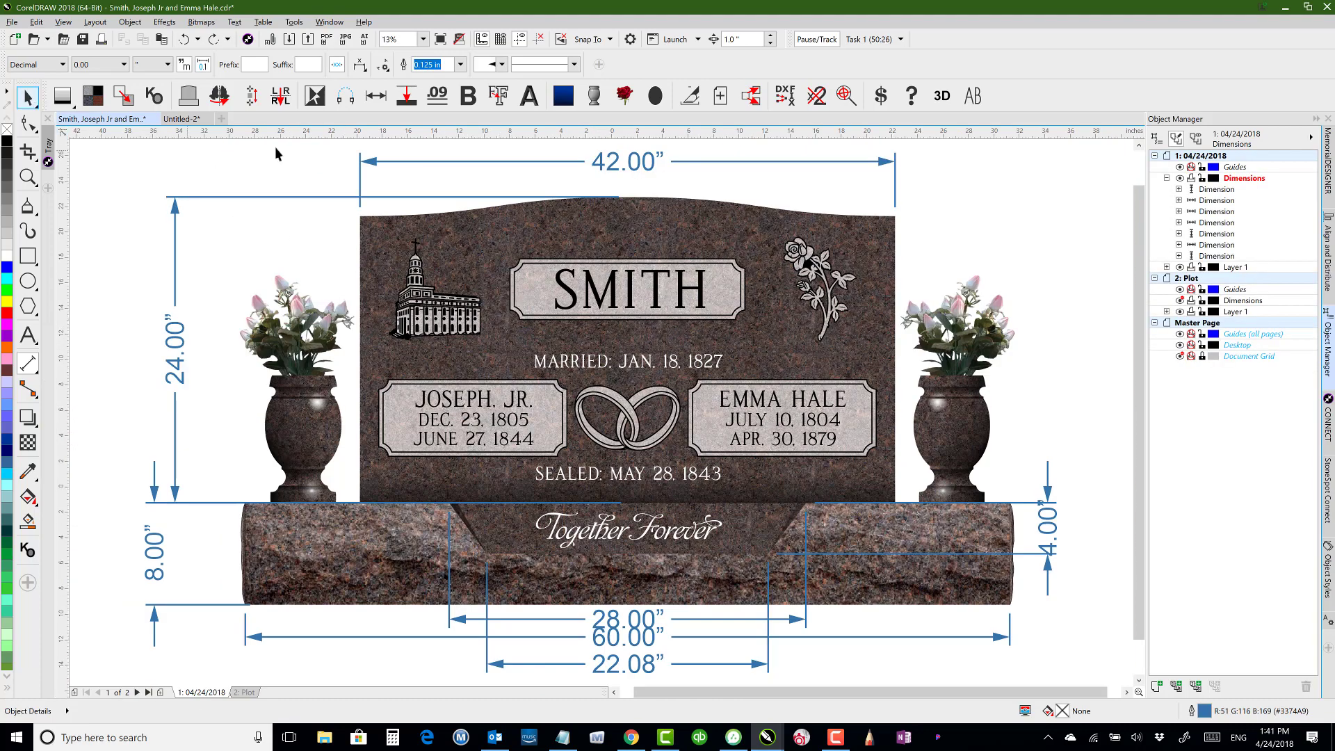
key(space)
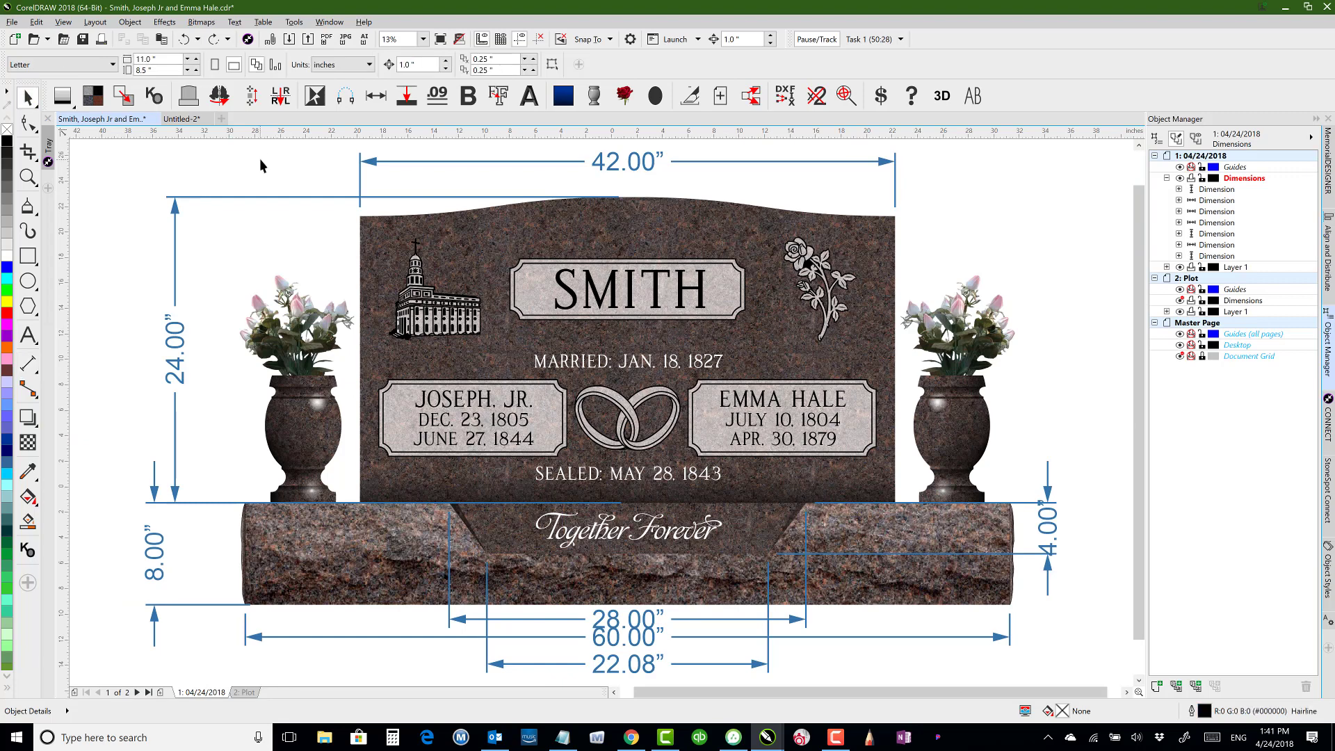
click(30, 369)
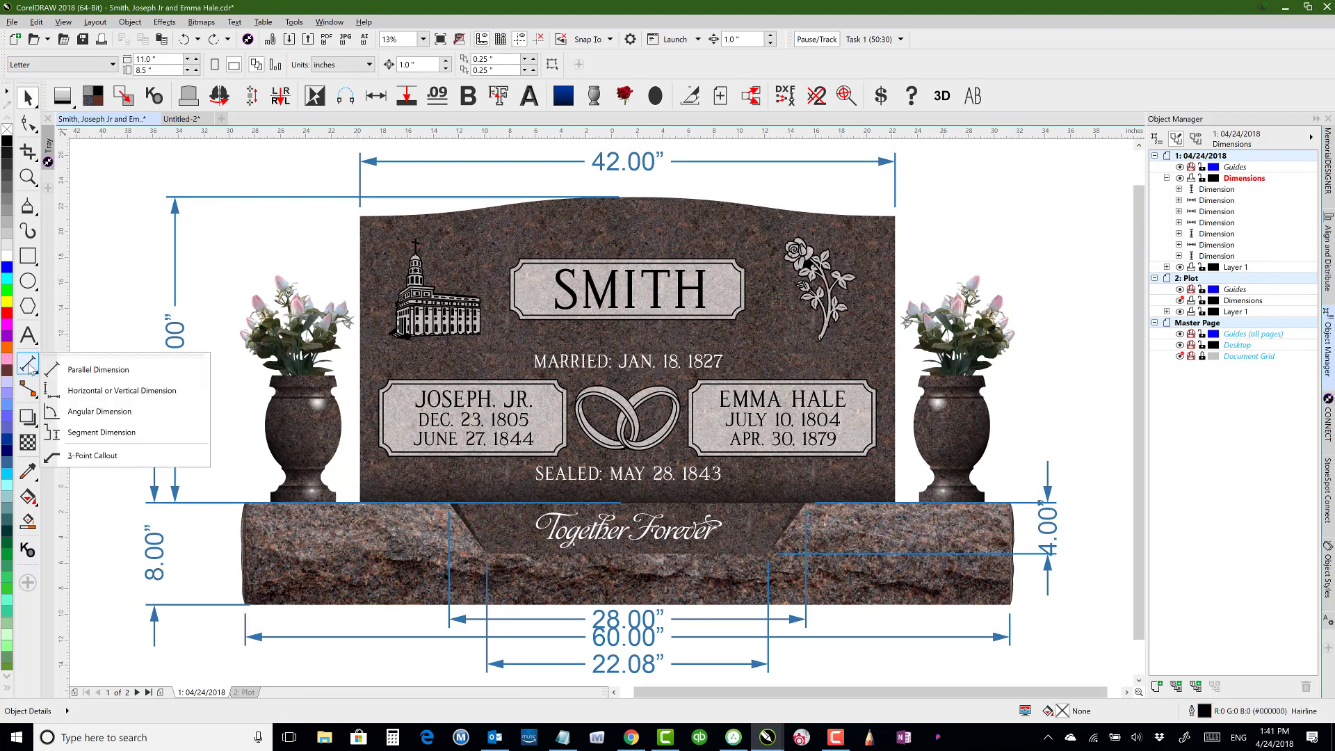
click(112, 391)
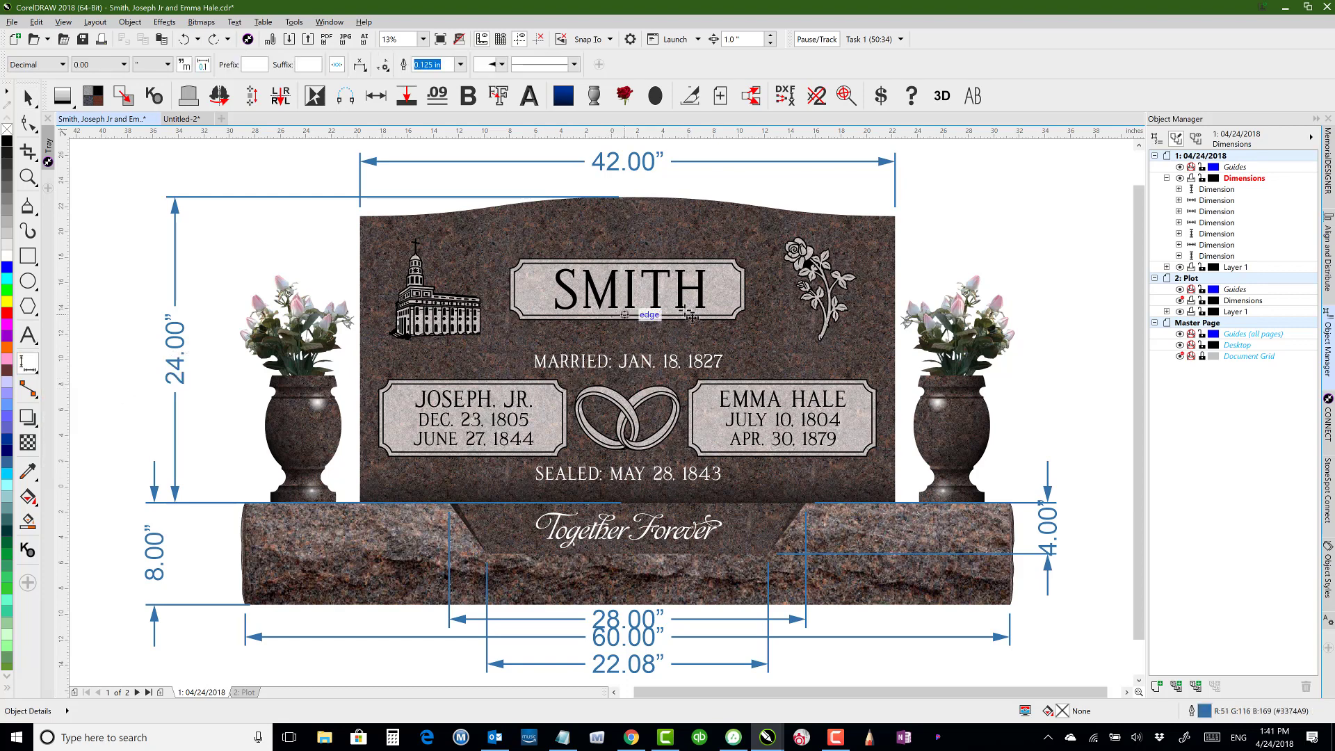
scroll(648, 317, up, 2)
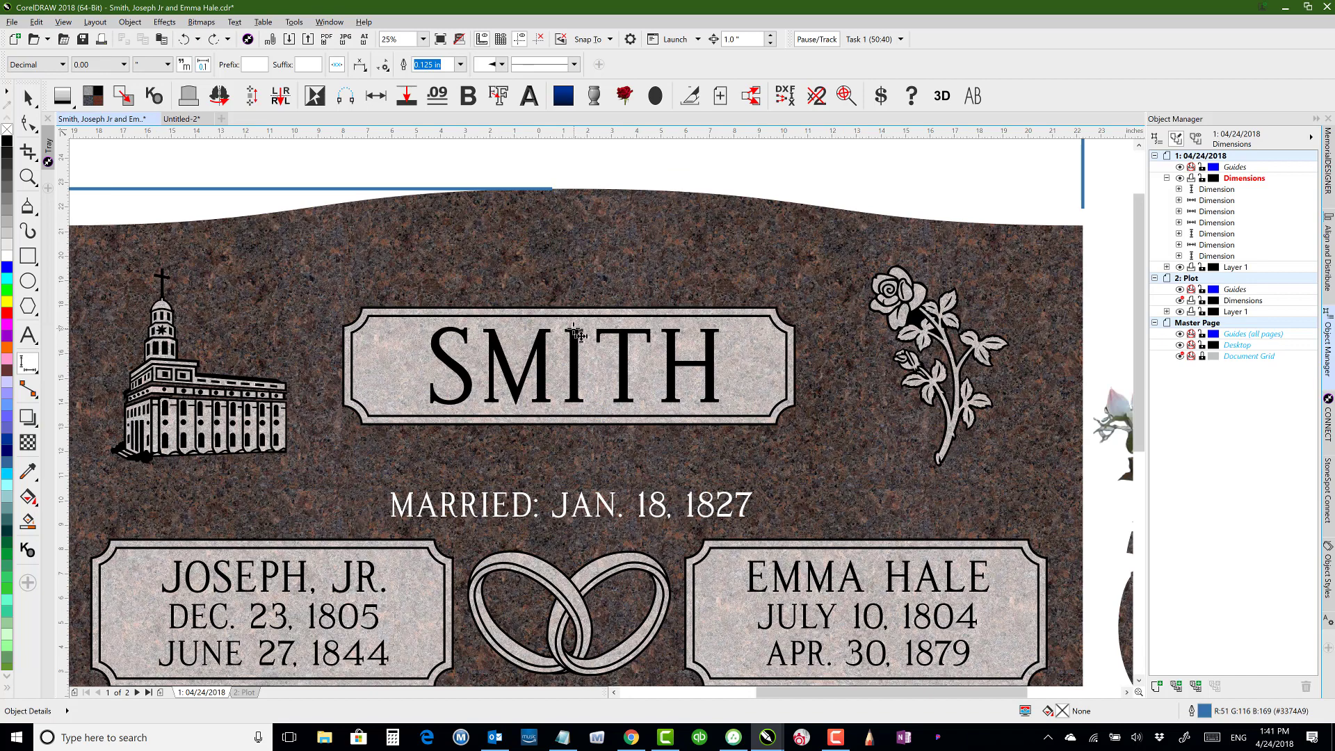
drag(575, 335, 578, 410)
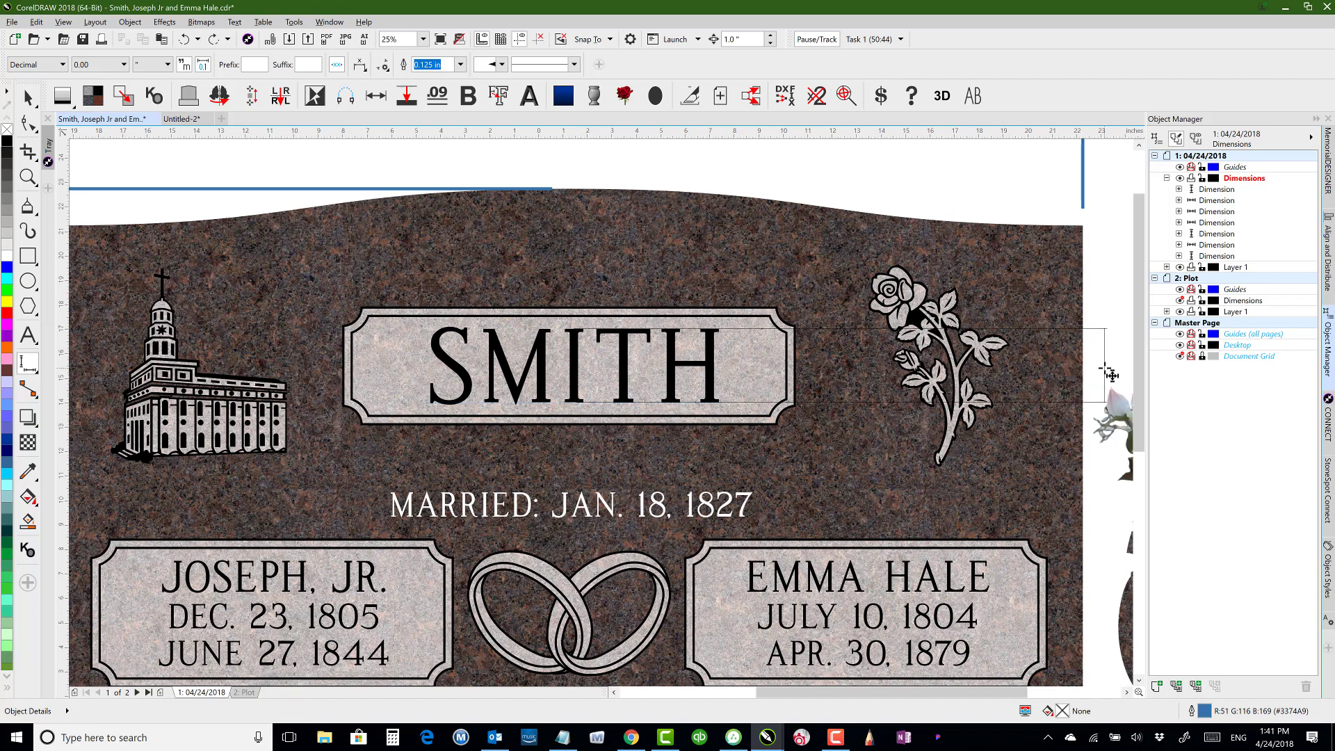
click(1108, 383)
scroll(1108, 382, down, 2)
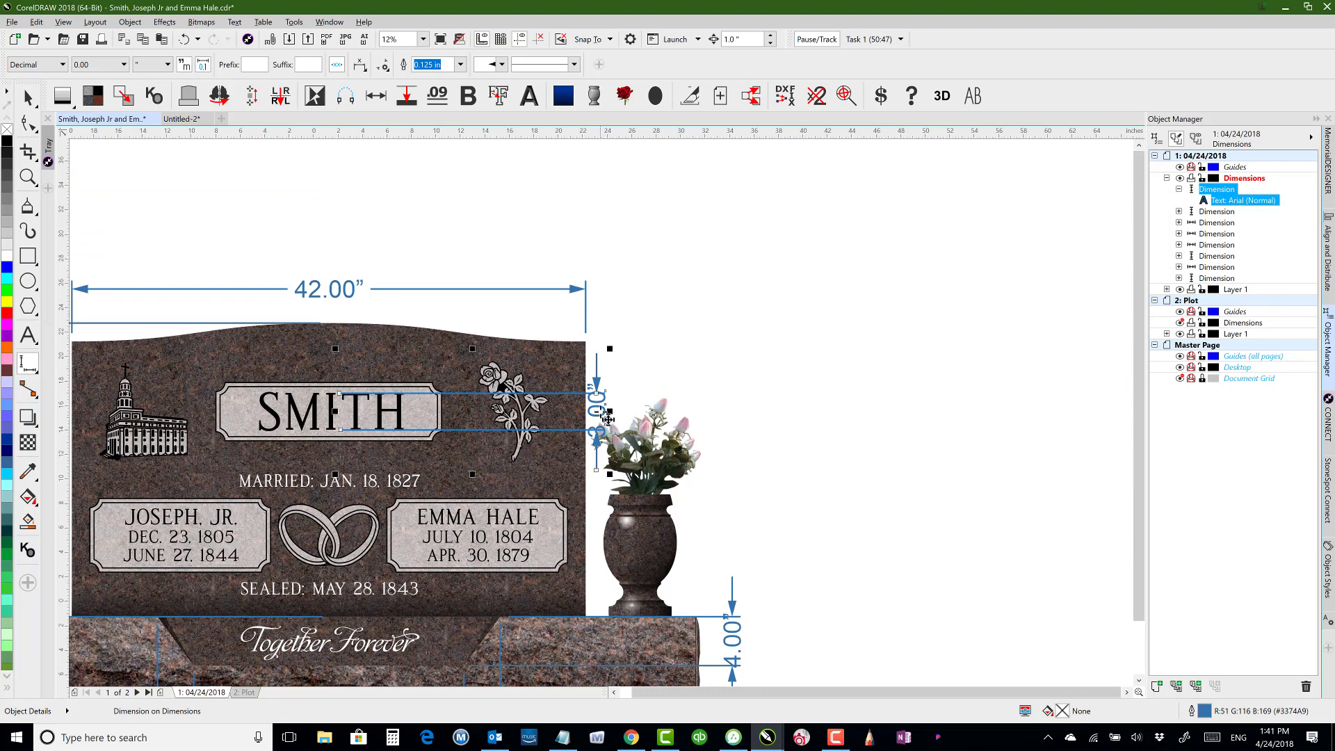
Force the 3.00" label to read horizontally and move it further right.
click(360, 66)
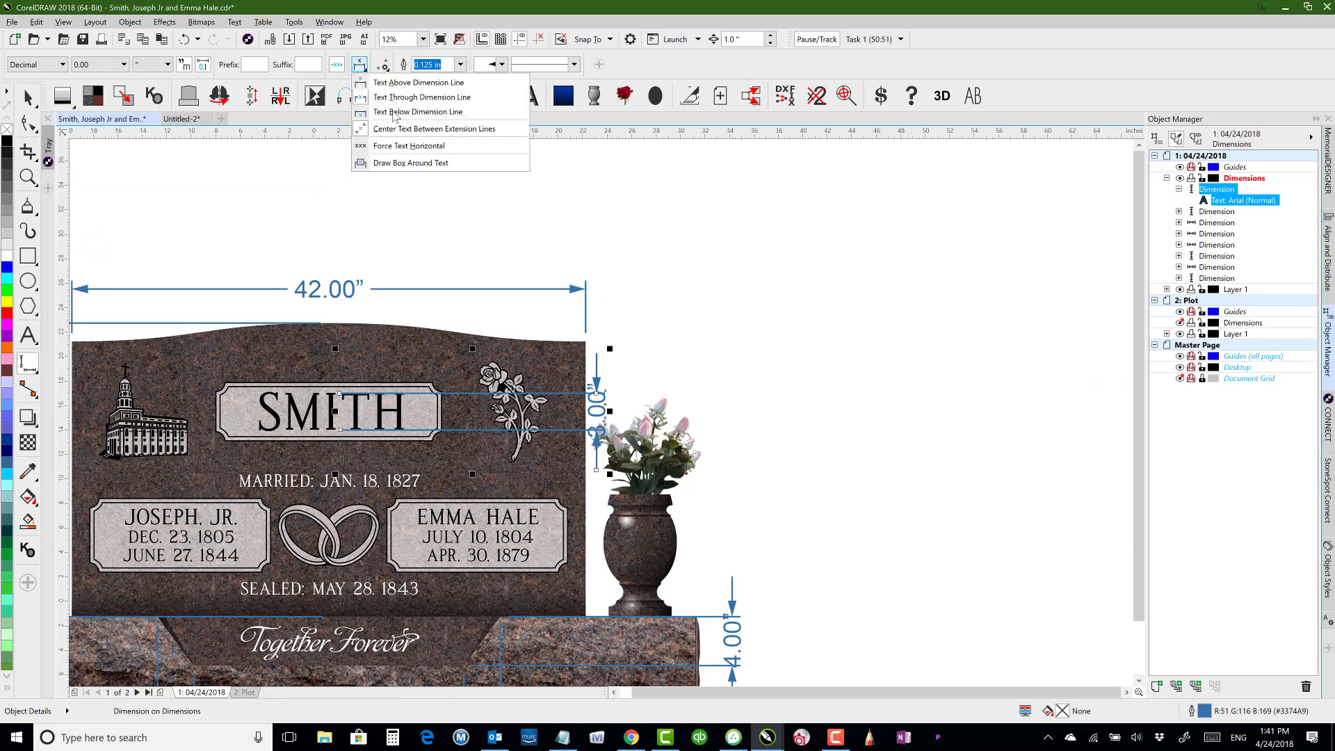
click(406, 147)
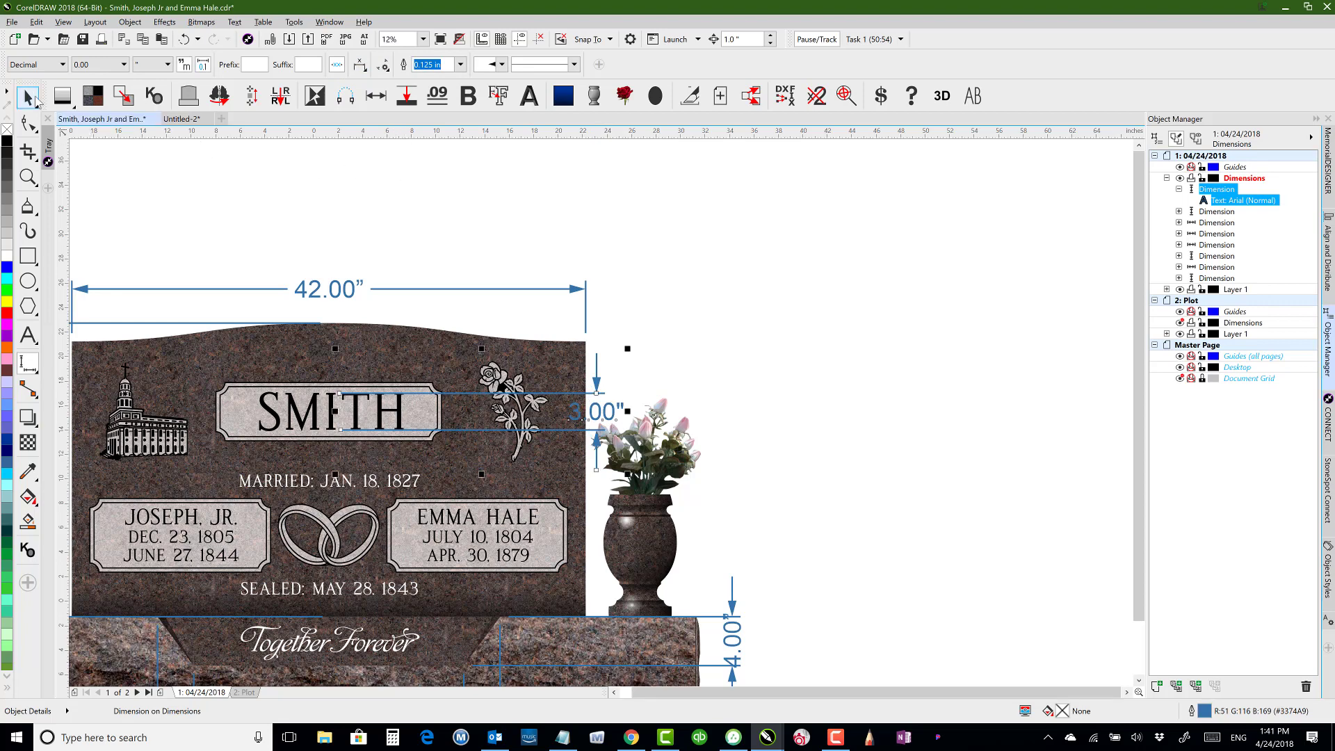
click(28, 98)
drag(606, 411, 734, 415)
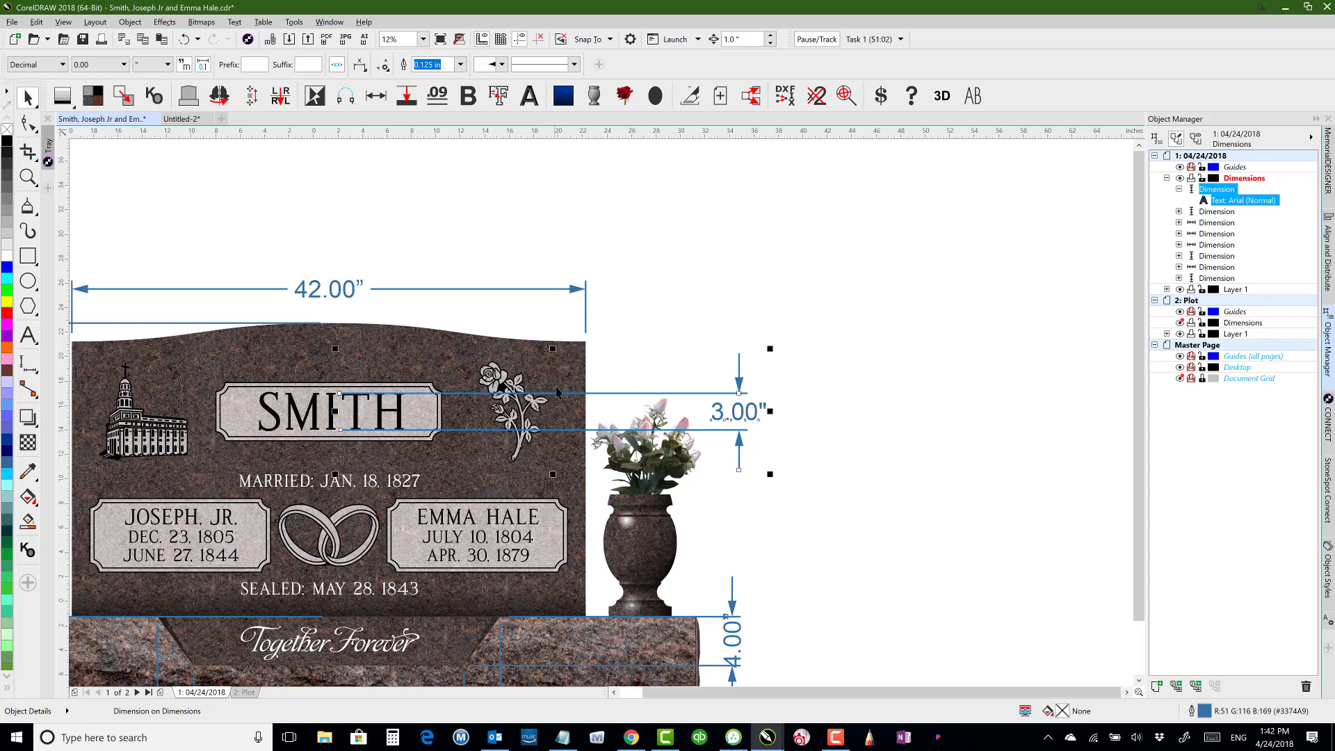
click(718, 285)
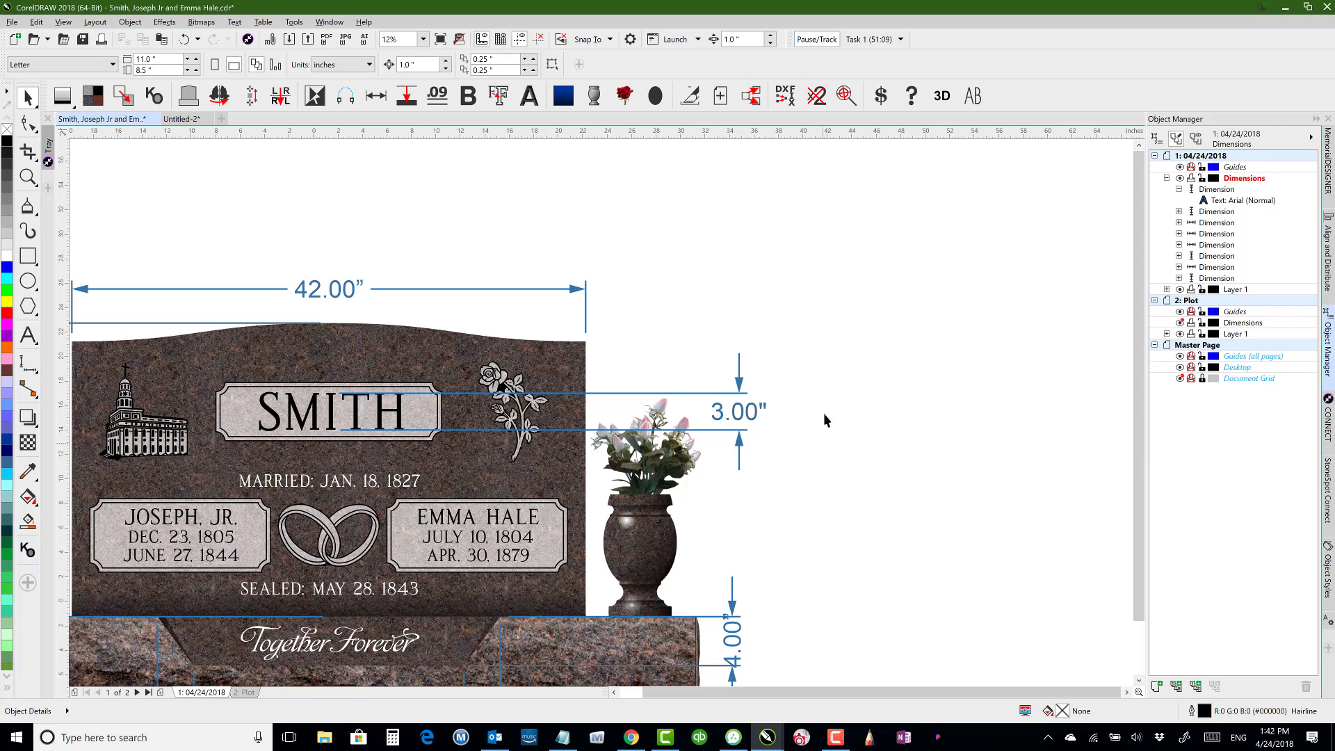
Select the 3.00" dimension and show the Object Styles docker via Window > Dockers.
click(723, 391)
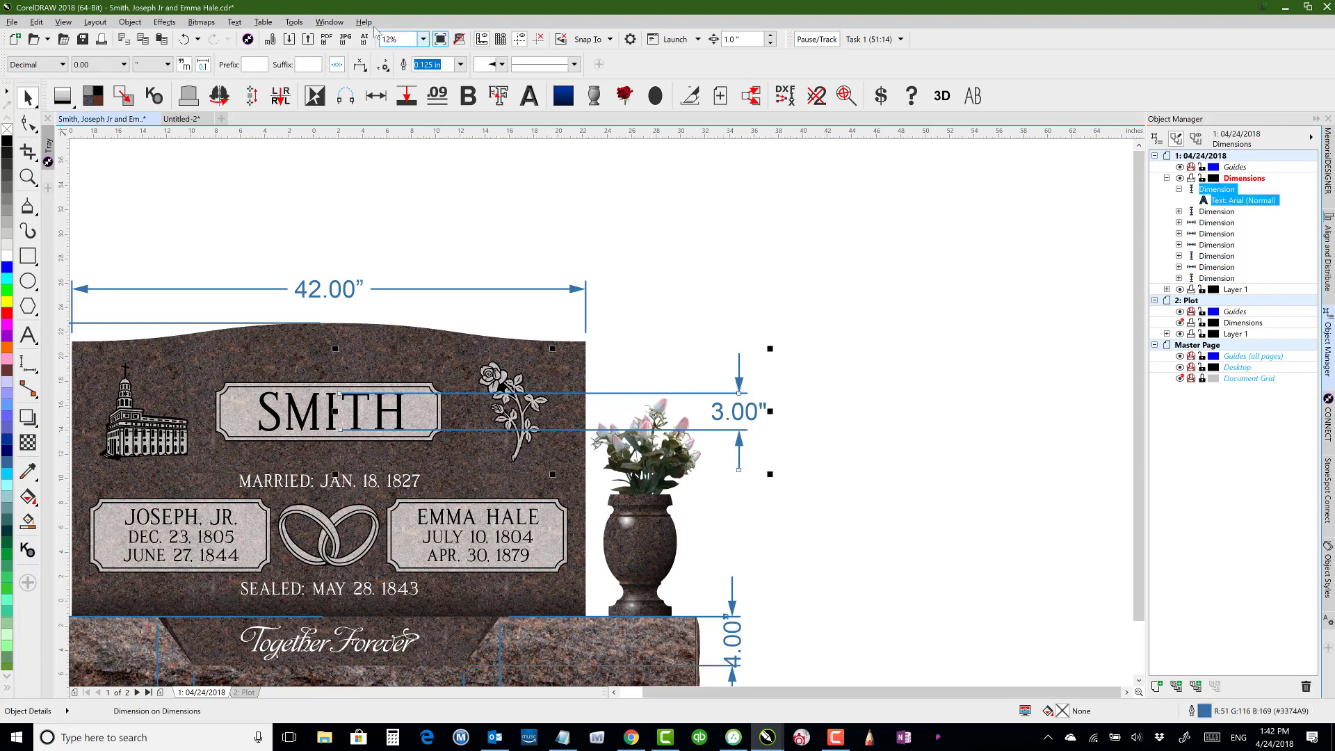
click(329, 22)
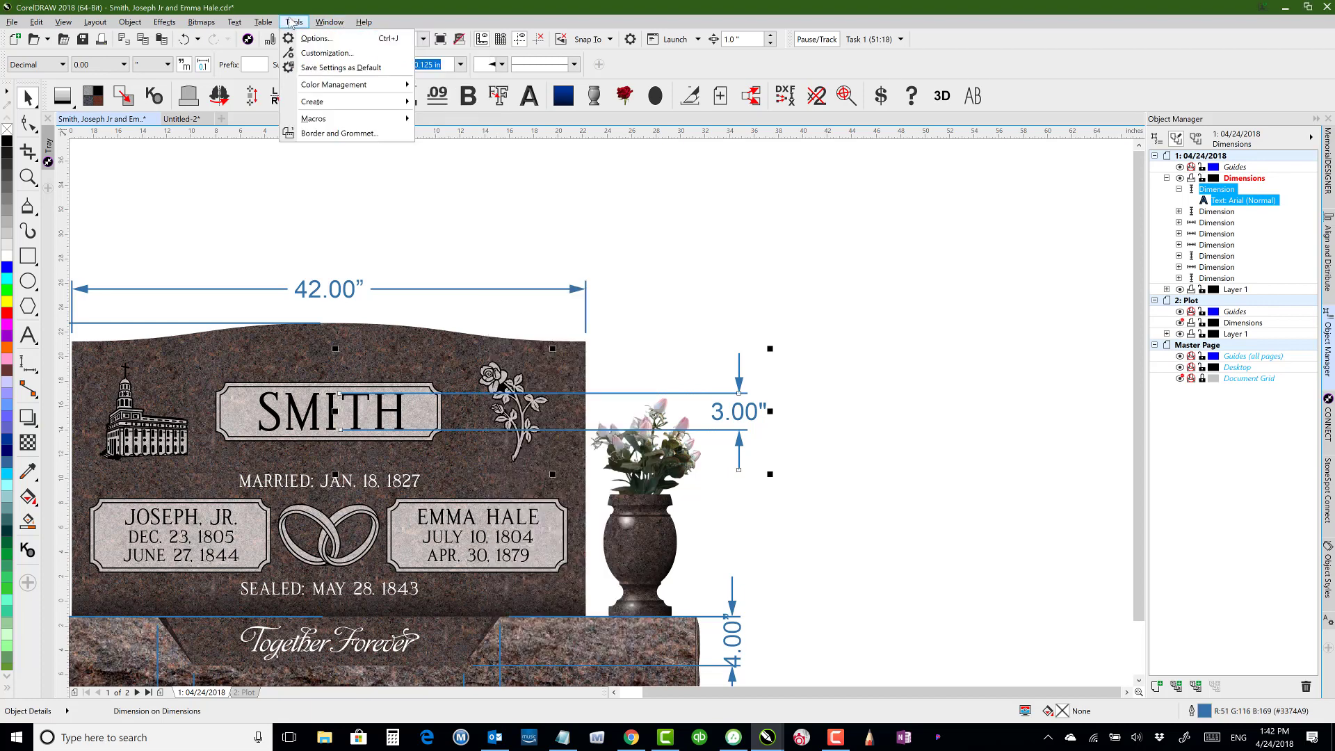
click(294, 22)
click(330, 22)
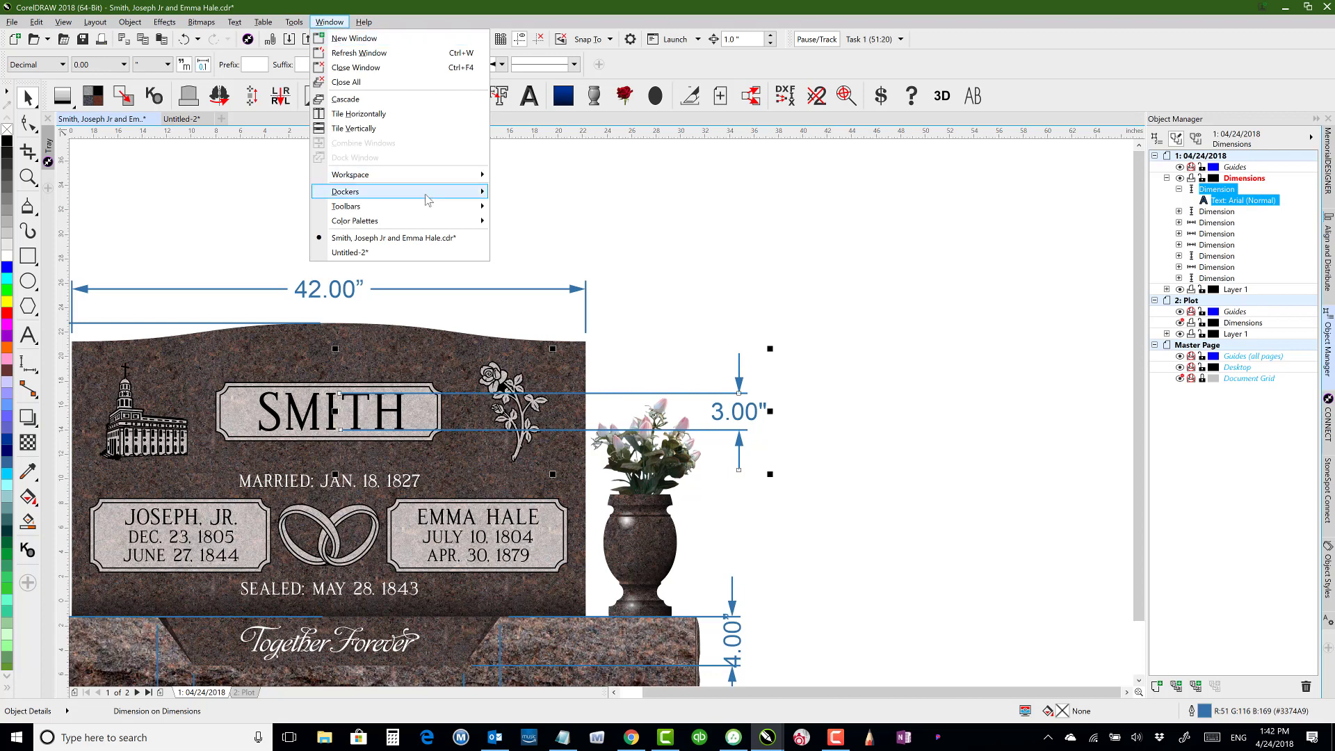
mouse_move(428, 200)
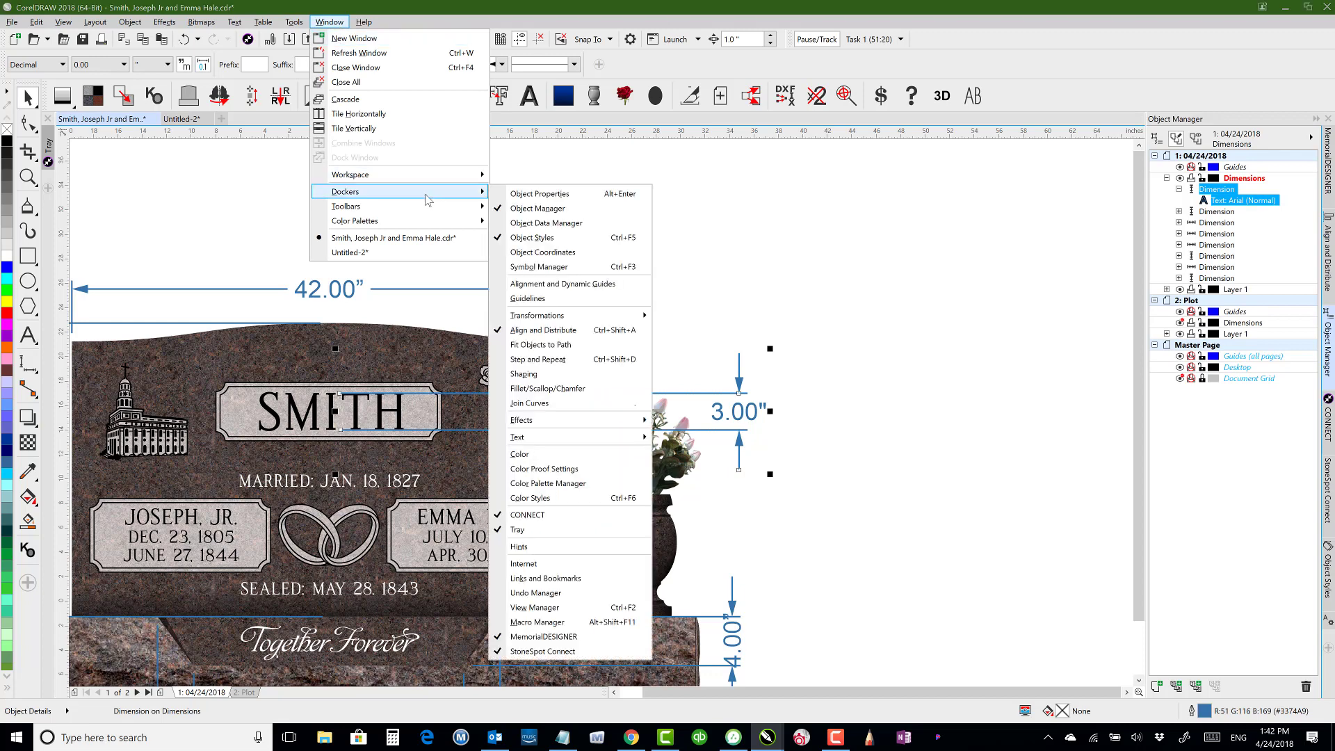
click(551, 241)
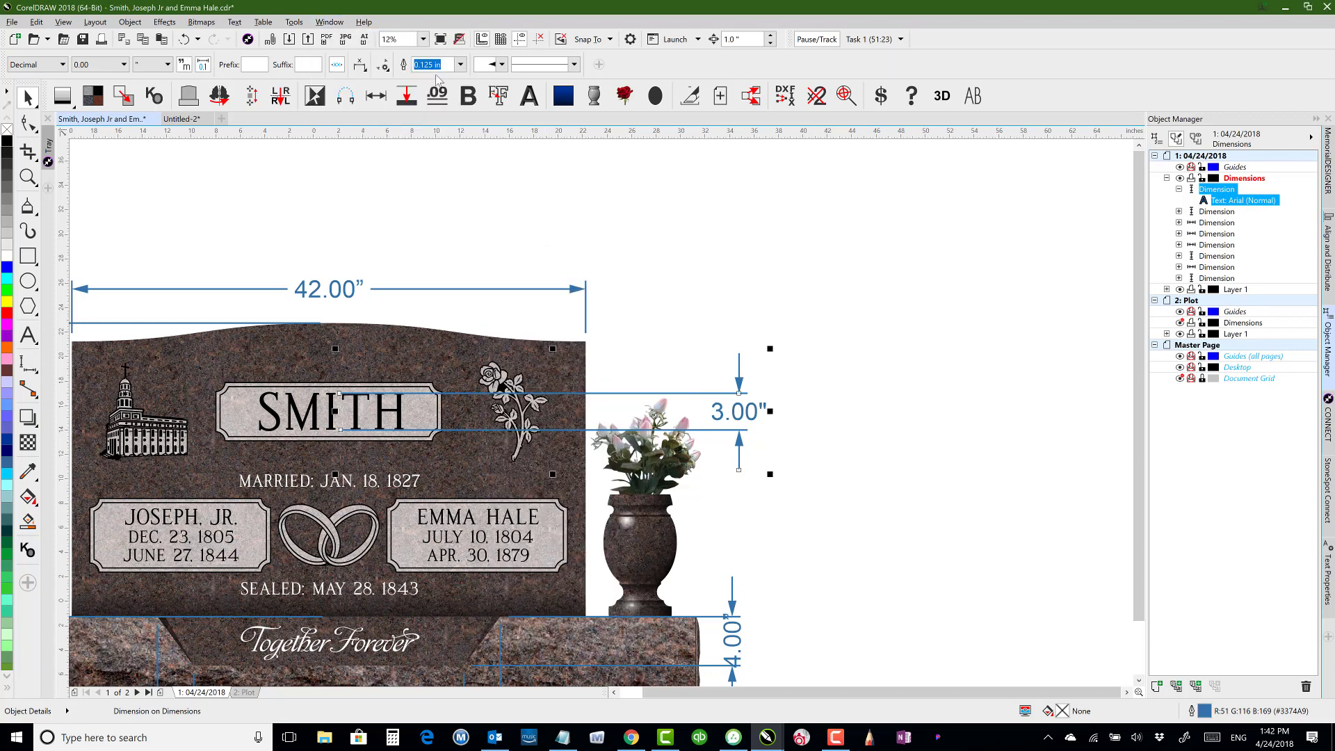
click(329, 22)
mouse_move(417, 191)
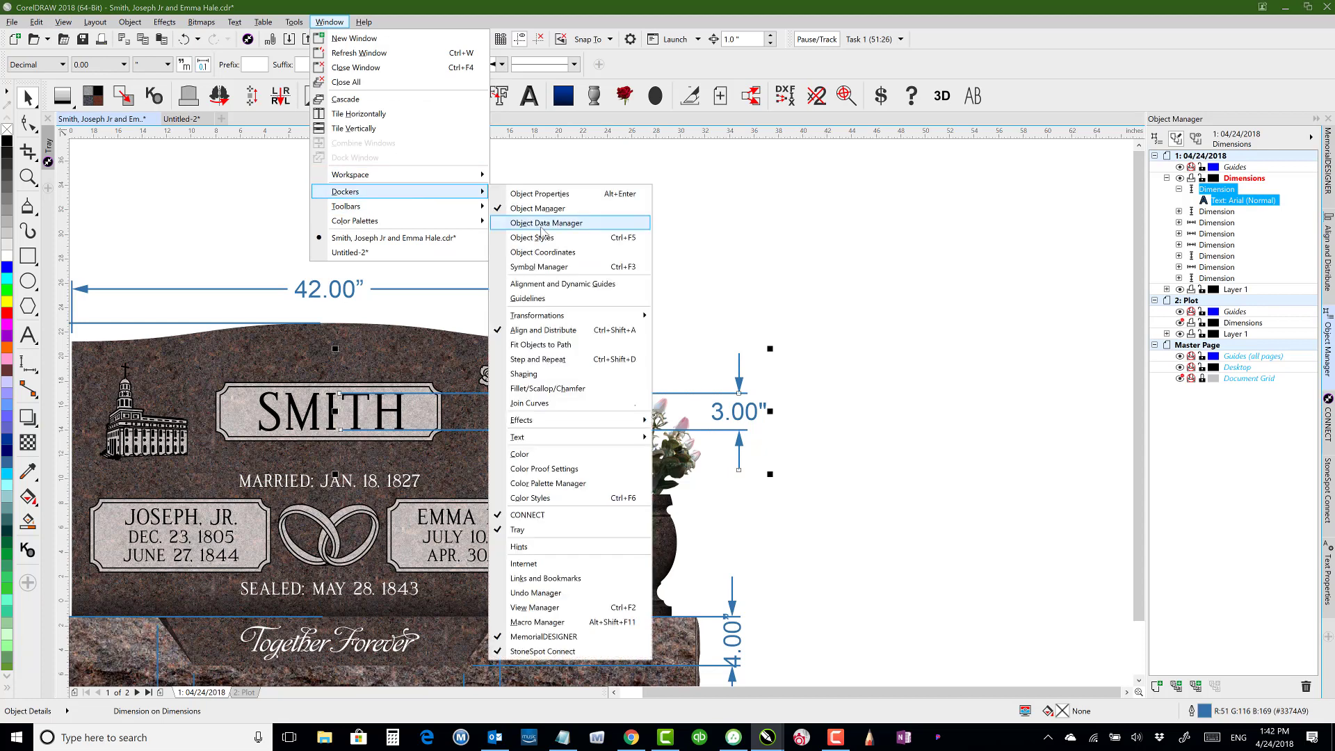
click(560, 241)
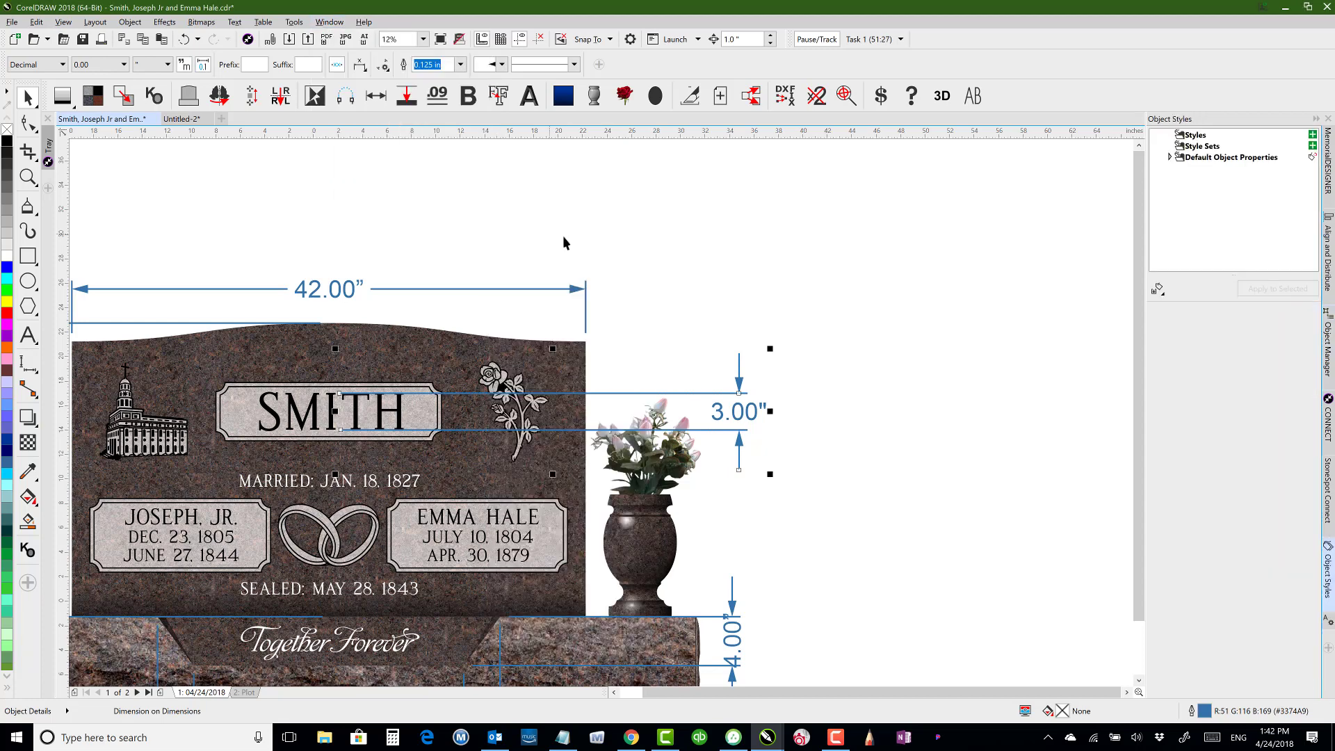
Set the default Dimension style outline to Hairline and apply it to the 3.00" dimension.
click(1224, 158)
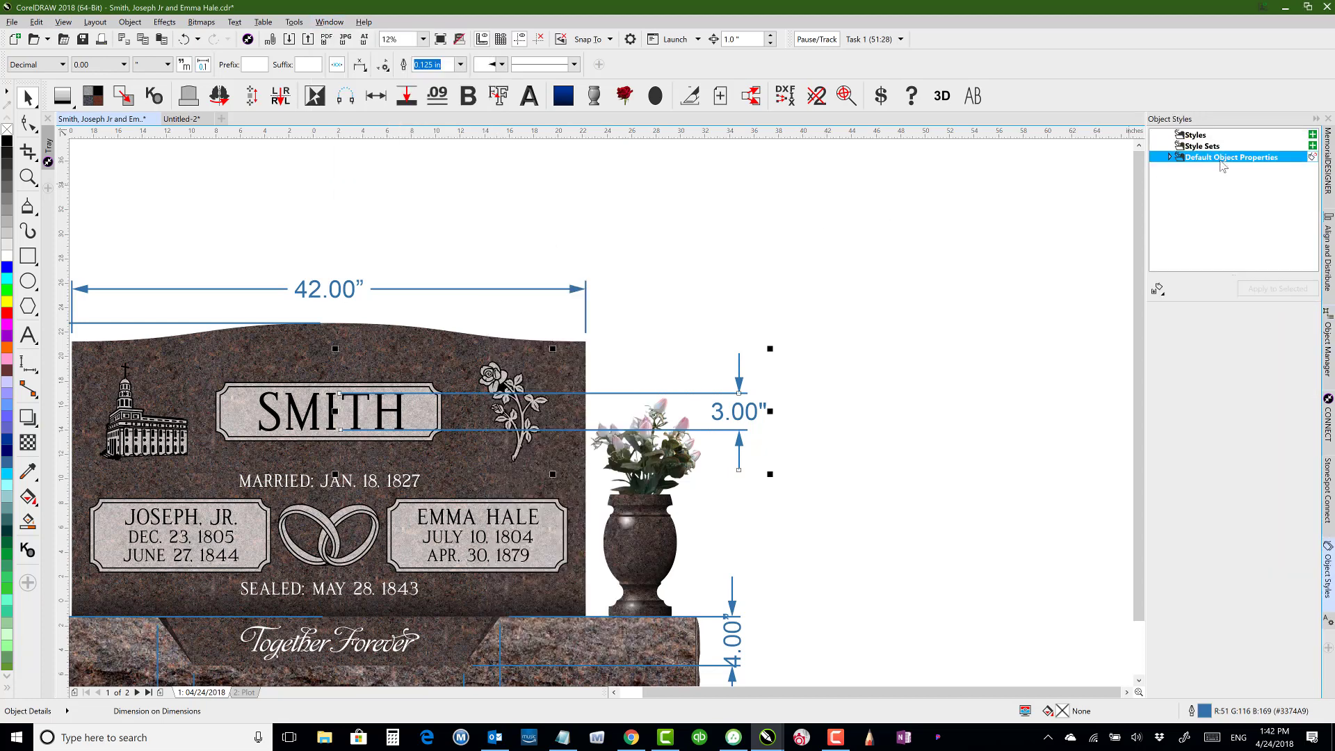
click(1170, 158)
click(1212, 204)
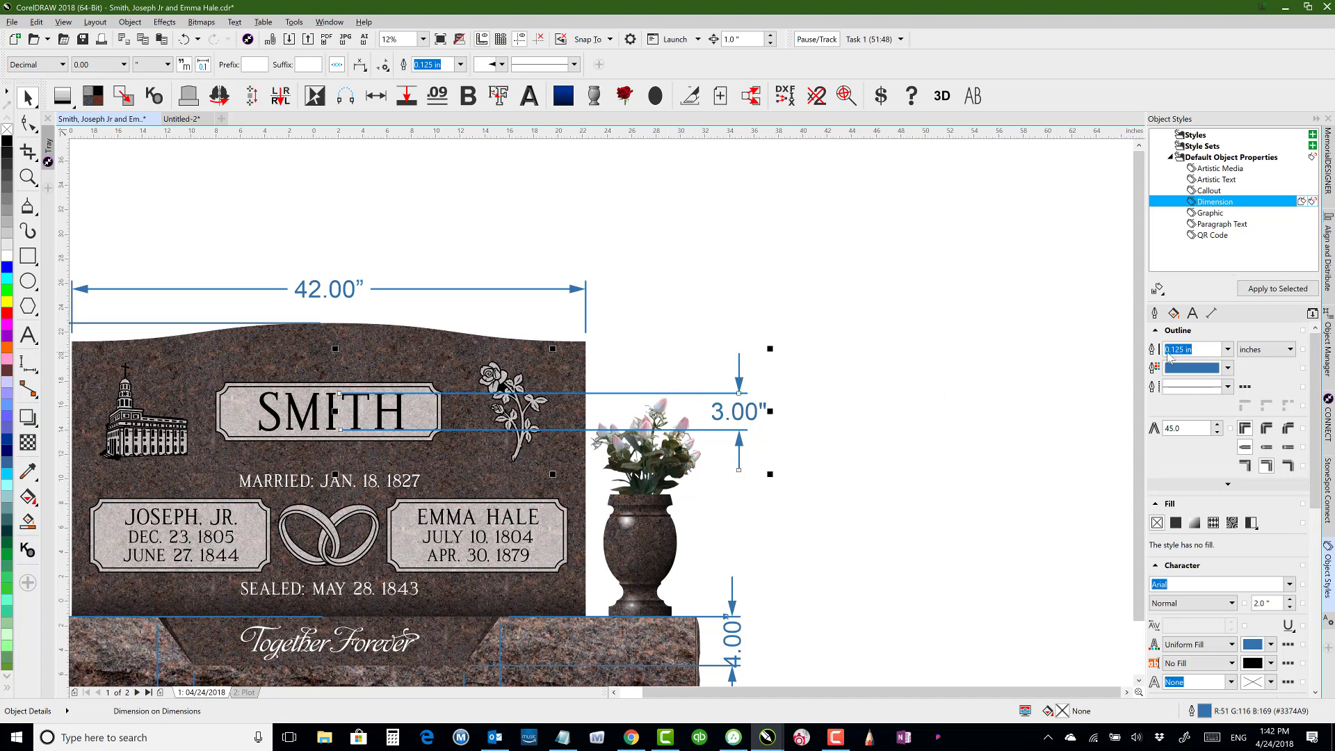
click(1228, 350)
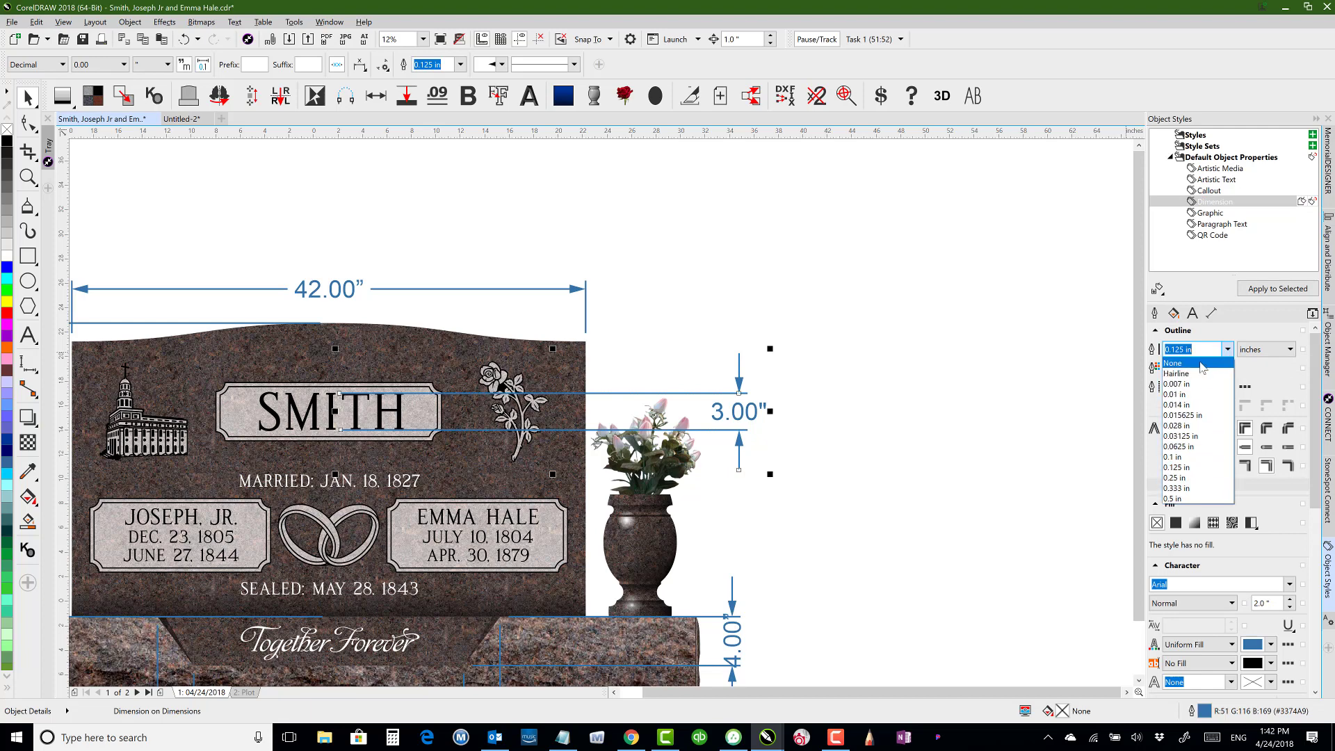
click(1190, 374)
click(1268, 290)
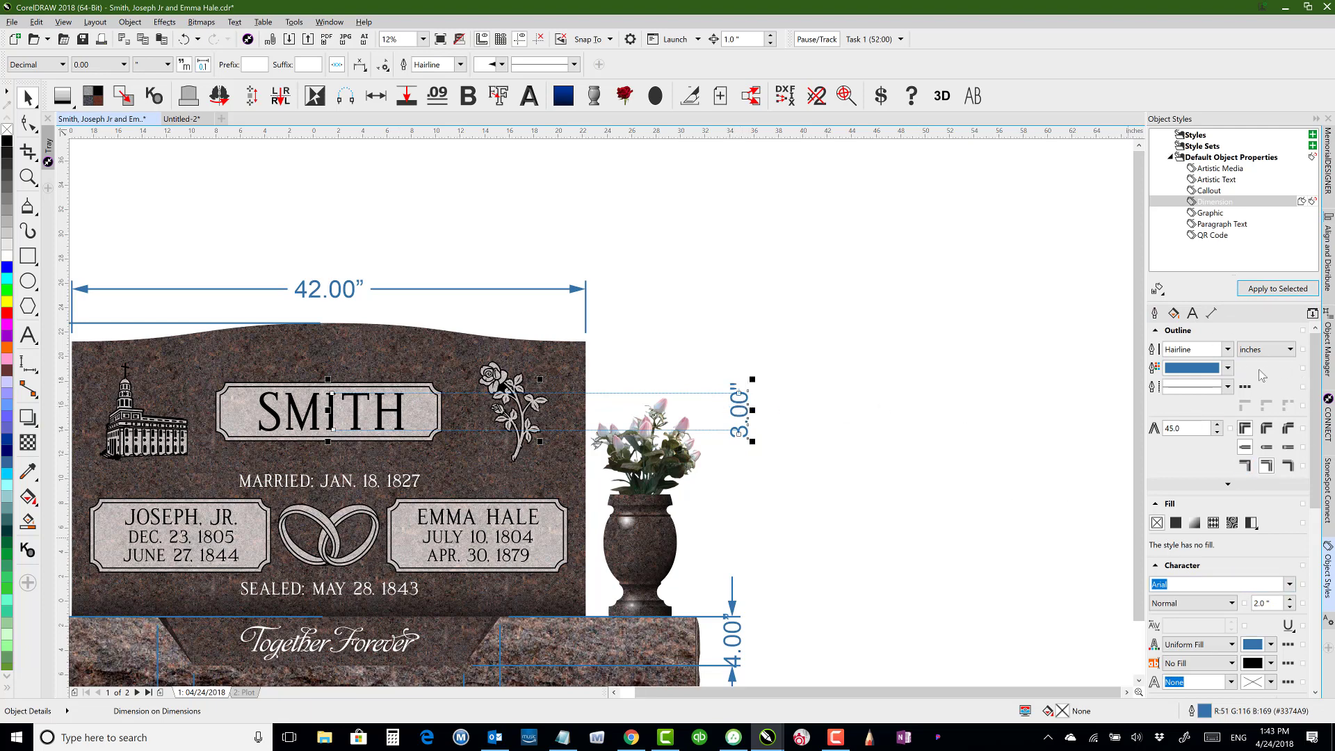
drag(1313, 372, 1327, 578)
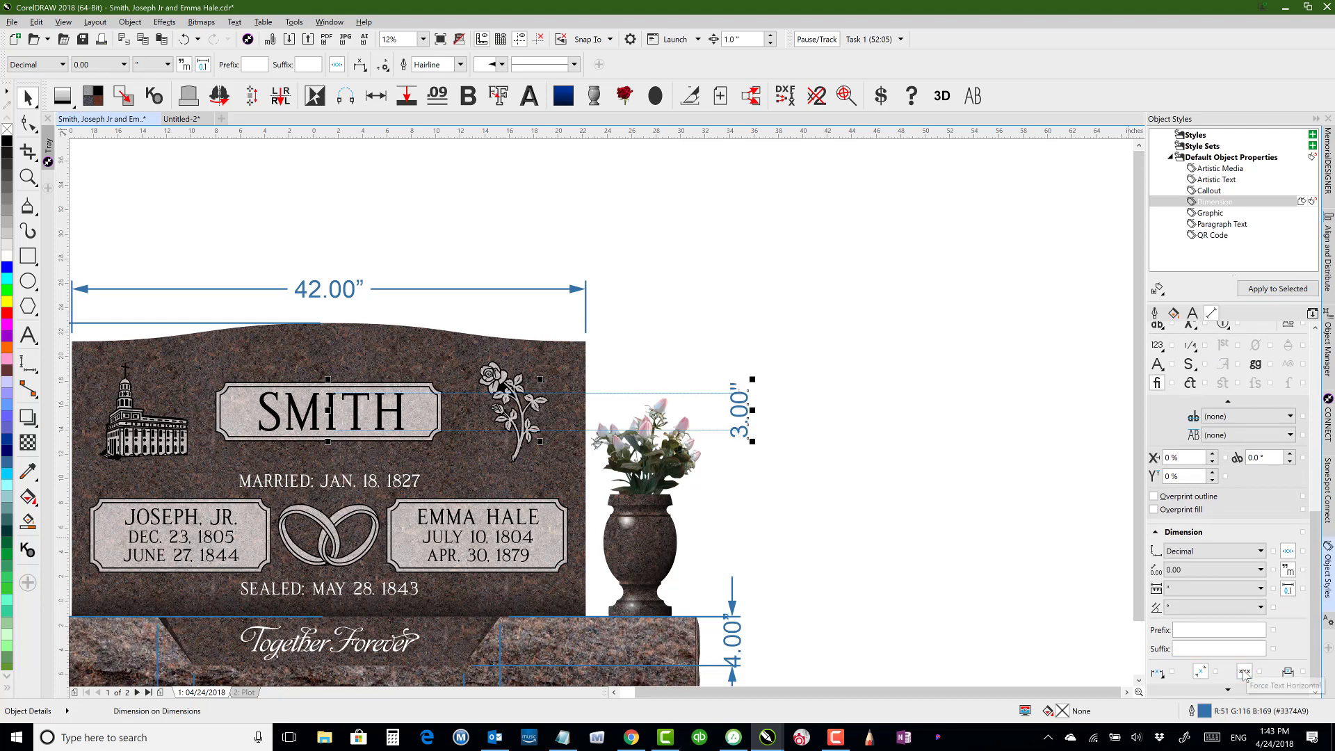
click(1259, 291)
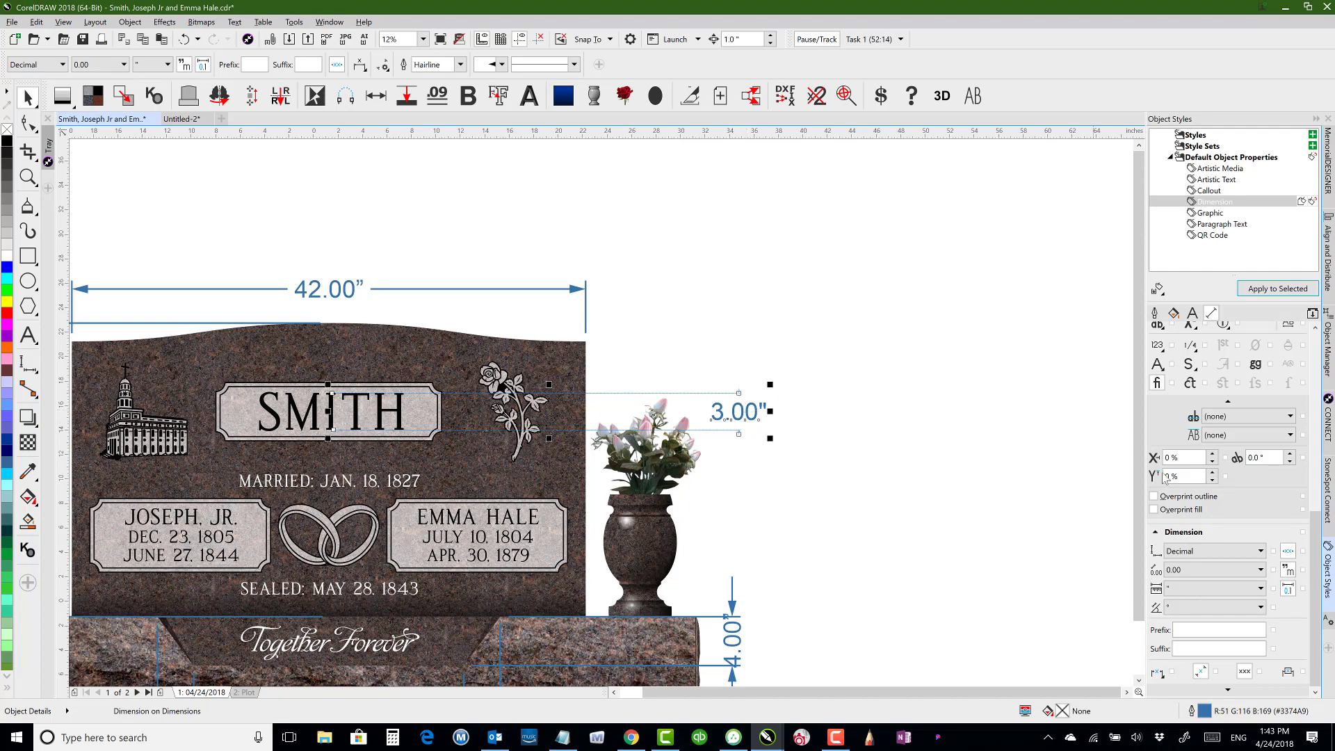
Change the Dimension style outline to None and apply it, leaving only the 3.00" label.
scroll(1306, 562, up, 10)
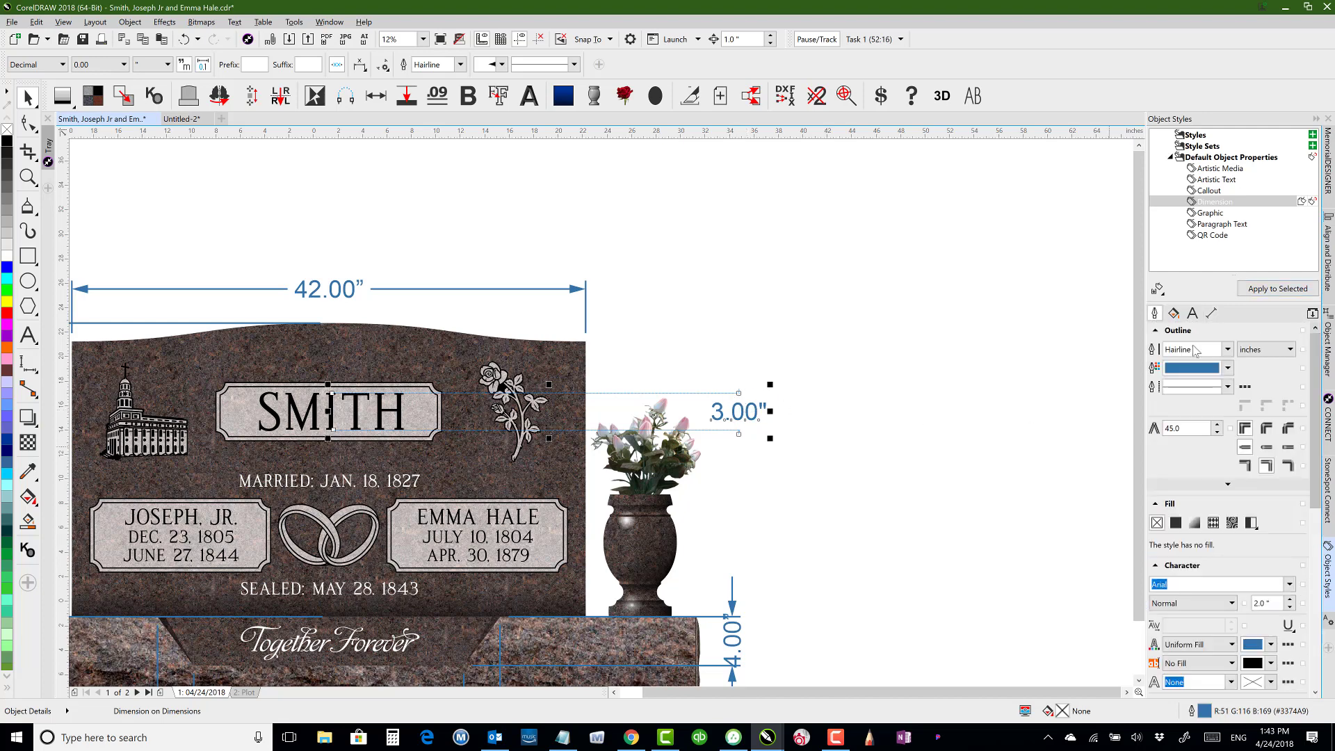
click(1228, 349)
click(1189, 362)
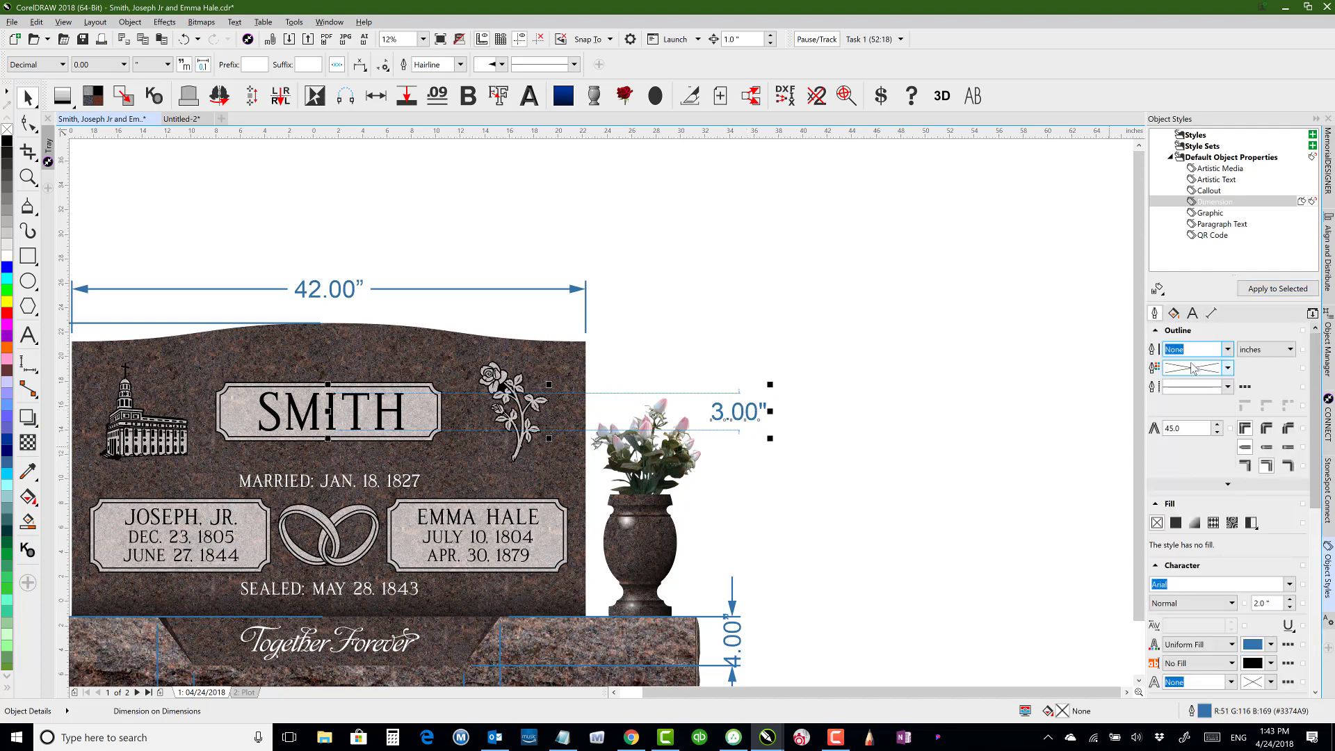
click(1271, 288)
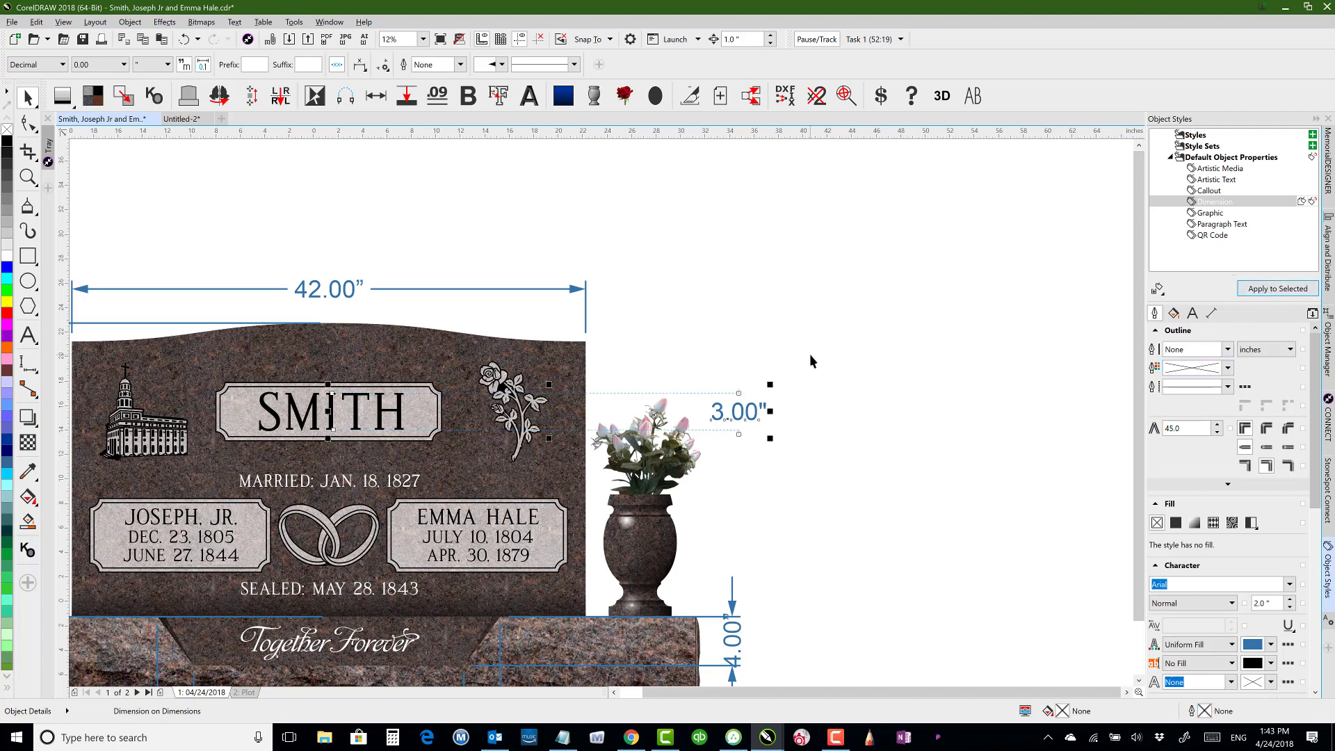
click(731, 417)
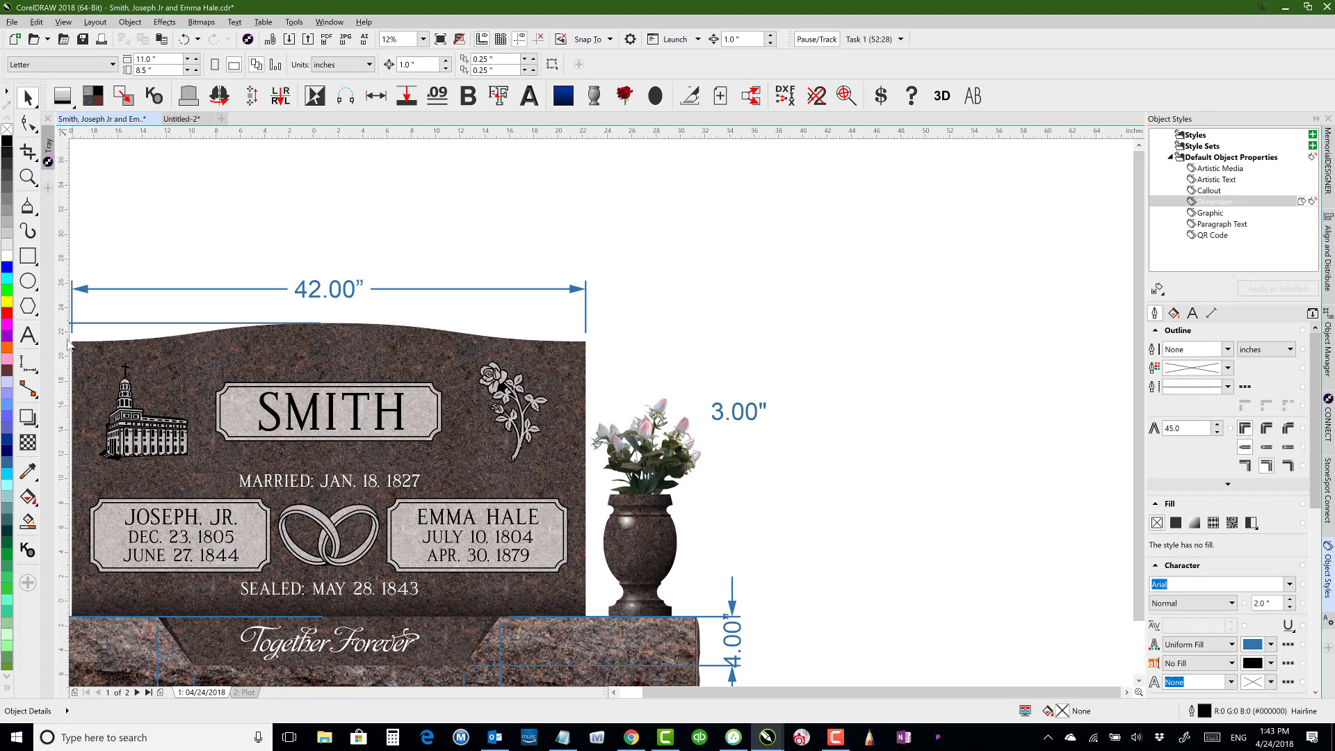
Add a 1.04" height dimension beside 1827 and a 1.25" one on HALE.
click(29, 363)
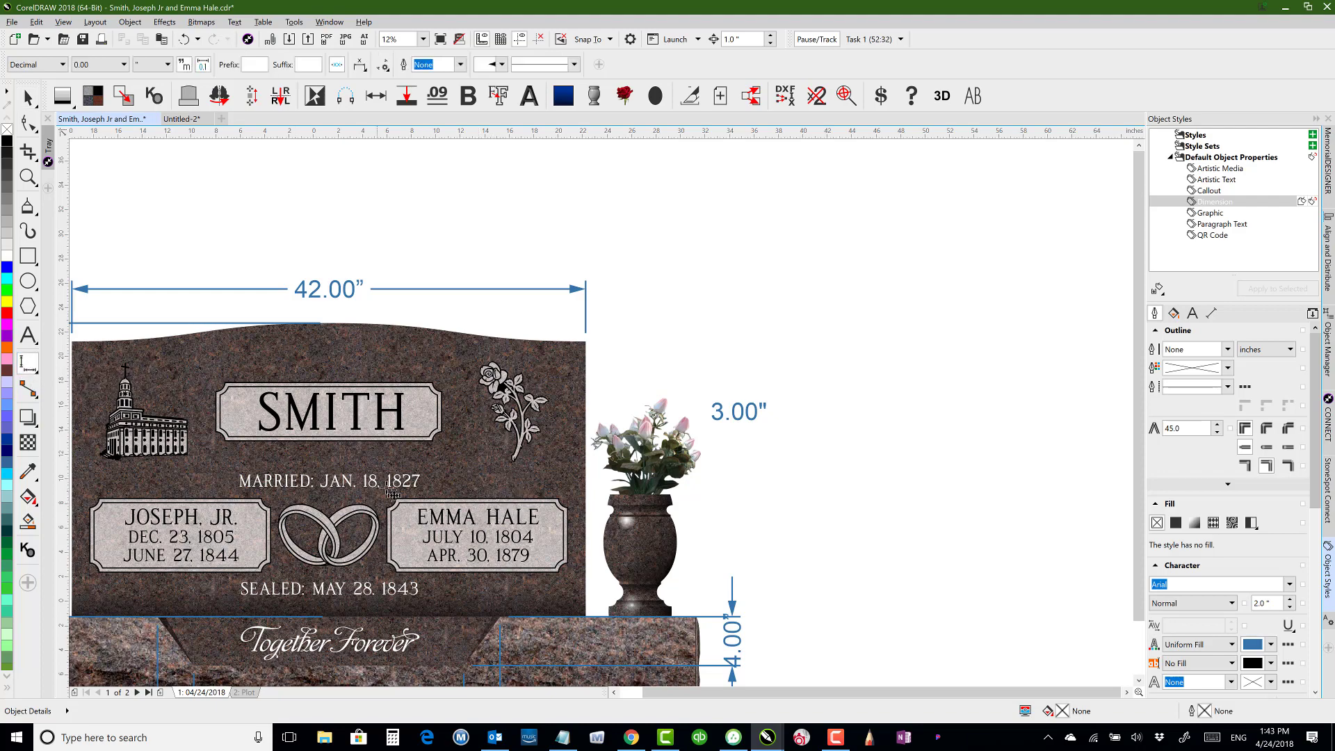
scroll(390, 487, up, 2)
scroll(599, 410, up, 2)
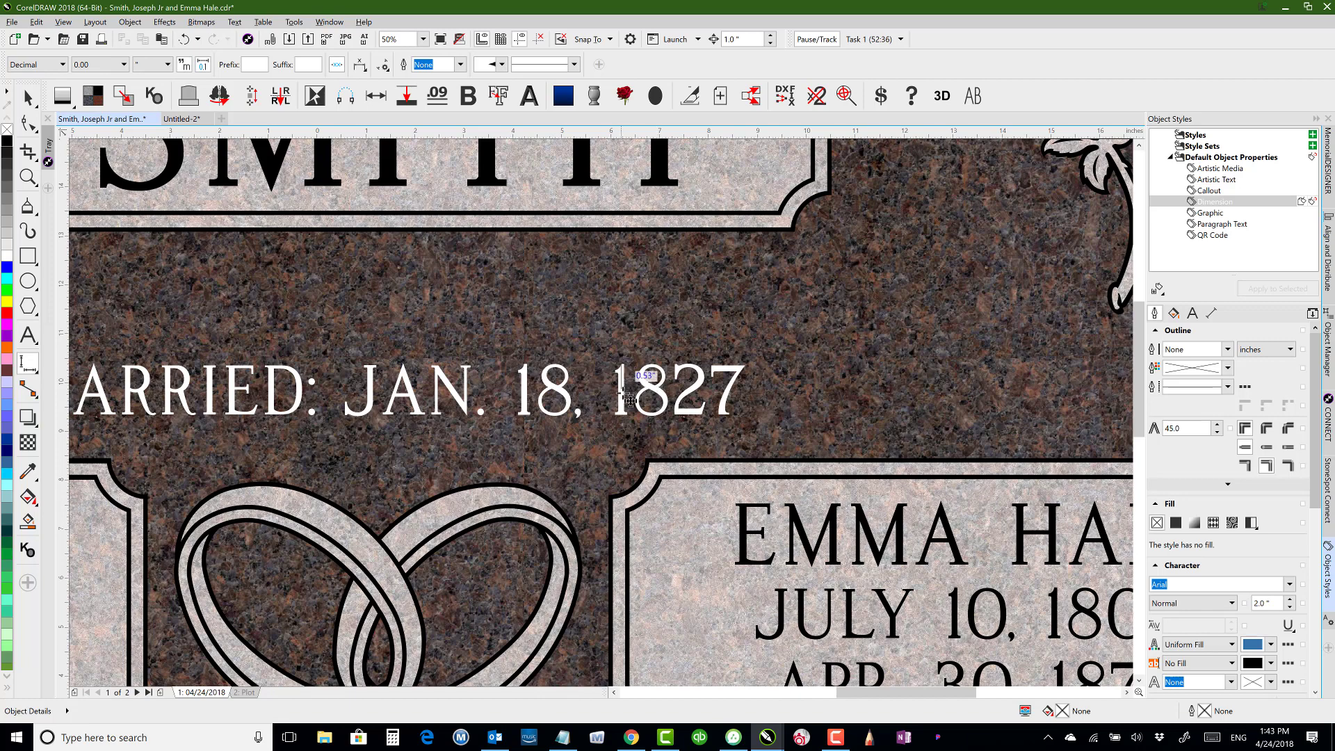
drag(623, 363, 629, 419)
click(924, 389)
key(F3)
scroll(669, 458, up, 2)
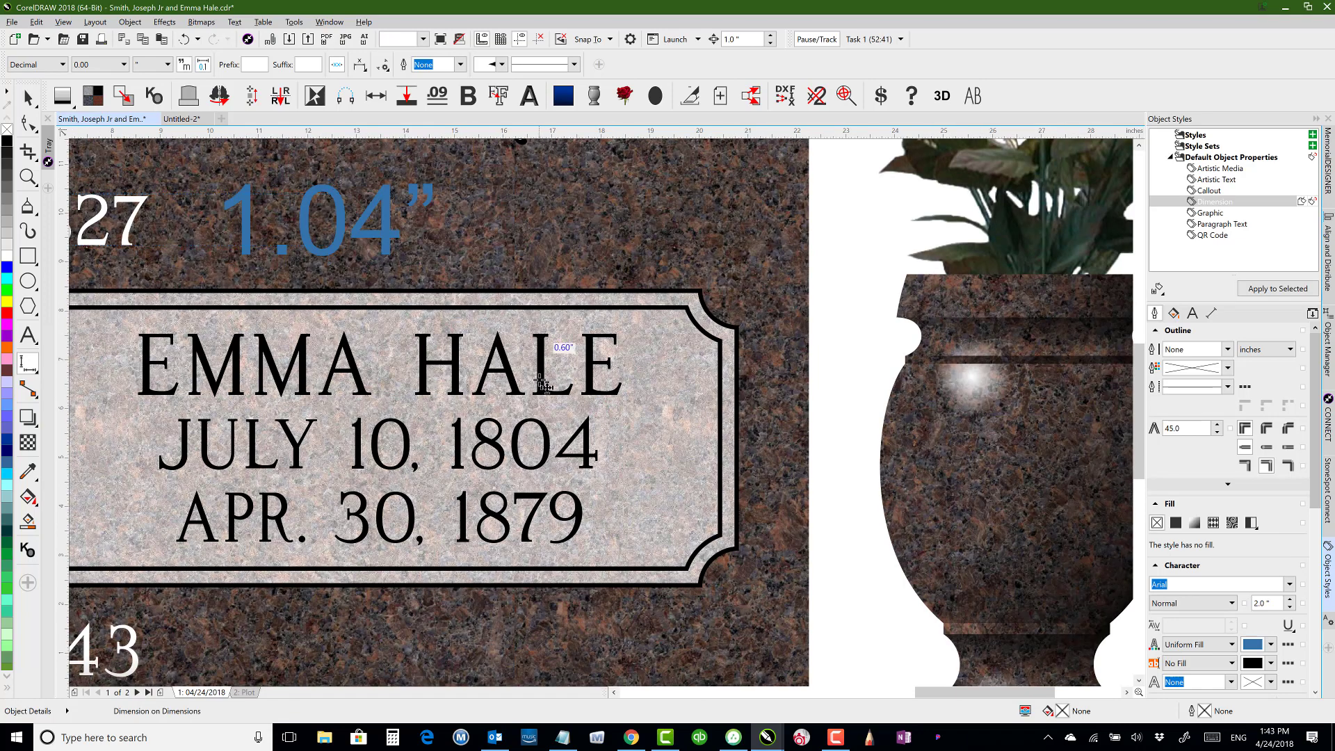
drag(534, 333, 658, 382)
click(658, 382)
Add 1.04" (1804) and 1.00" (1879) date dimensions, then undo the last two.
scroll(591, 391, up, 1)
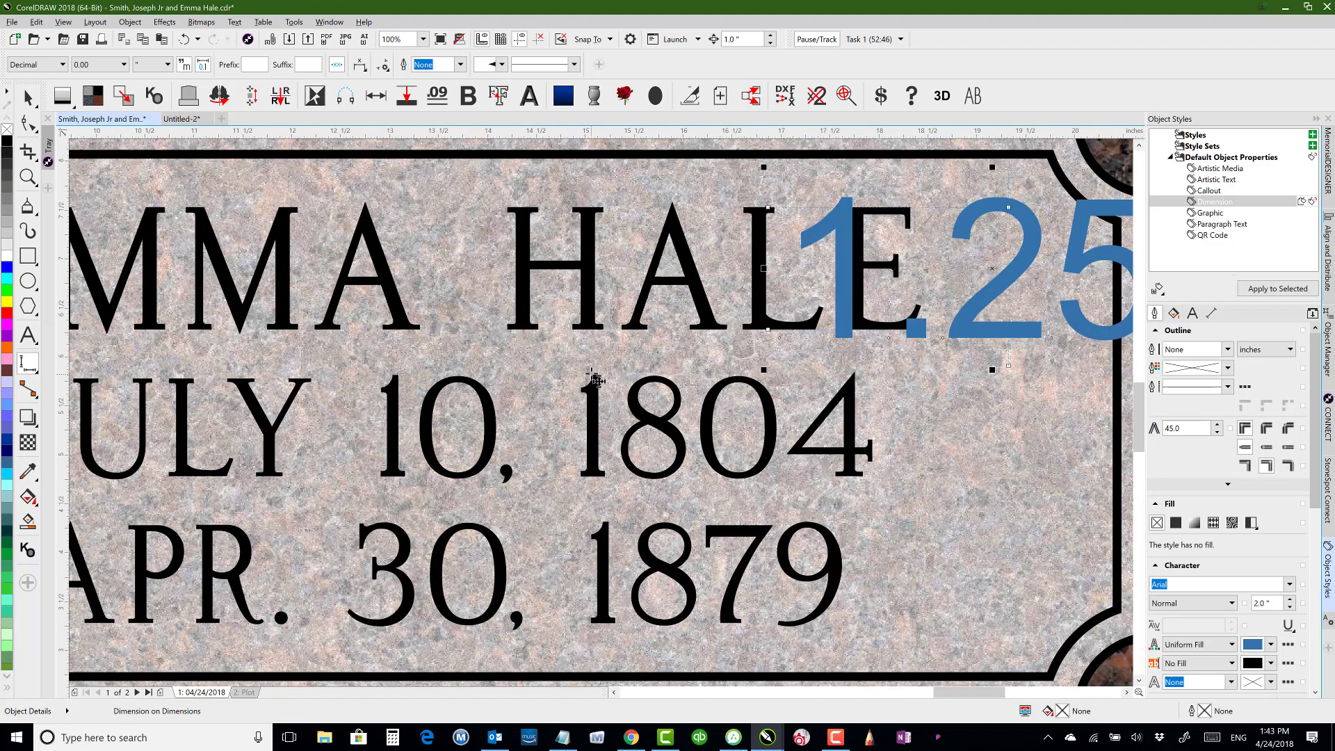
drag(599, 381, 599, 482)
click(945, 459)
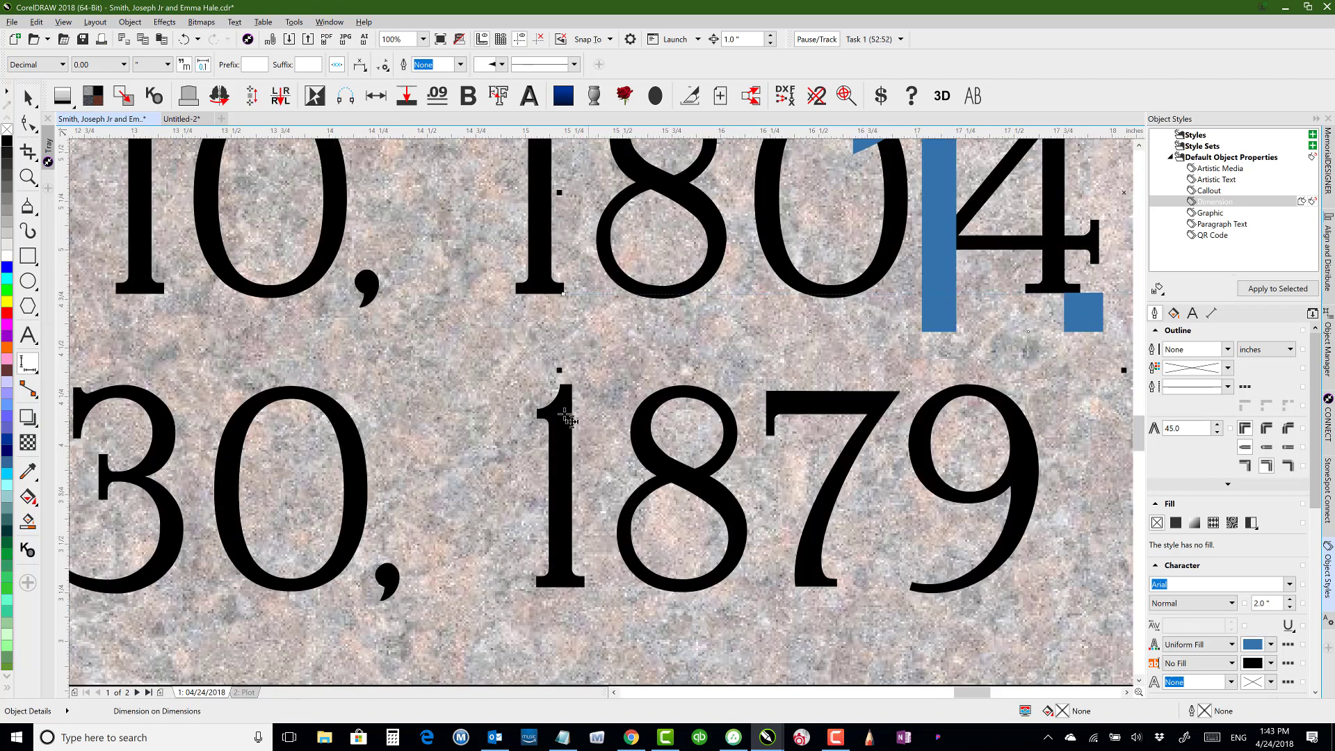
scroll(598, 410, up, 1)
drag(824, 393, 822, 589)
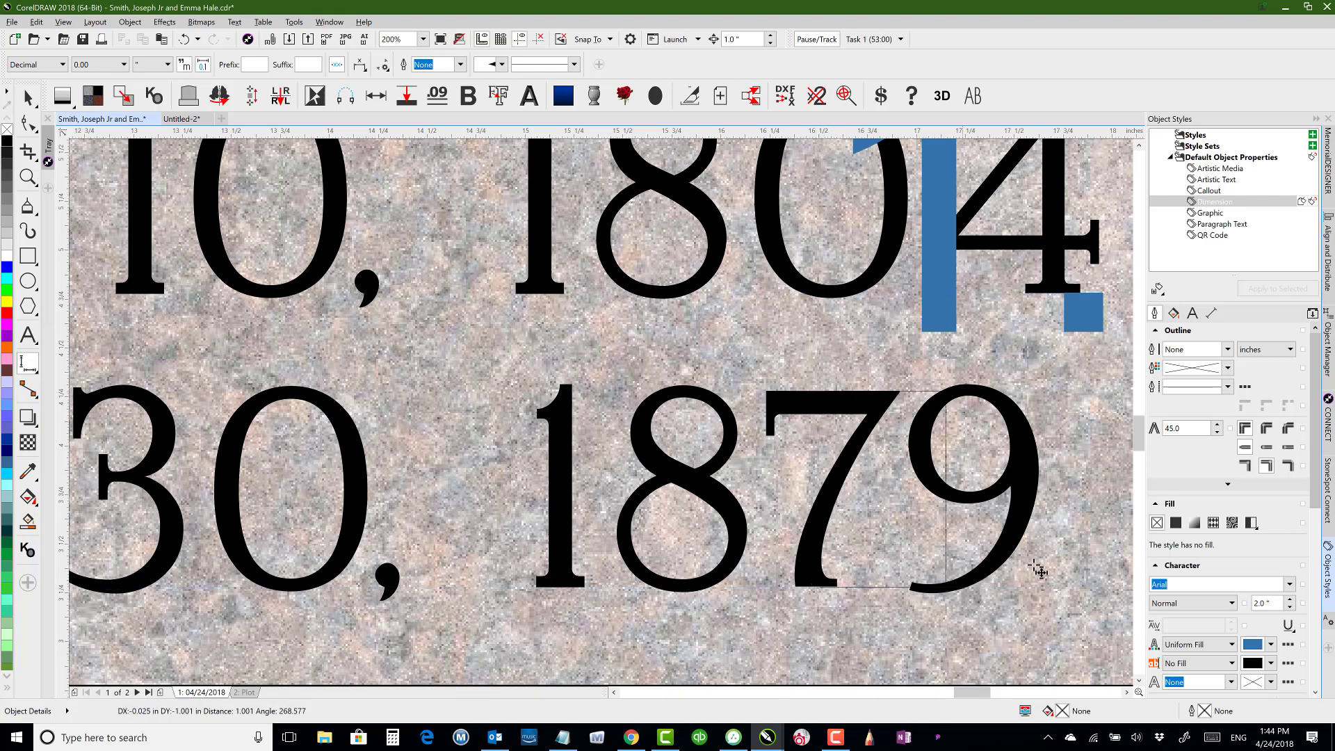
click(1084, 549)
scroll(596, 411, down, 2)
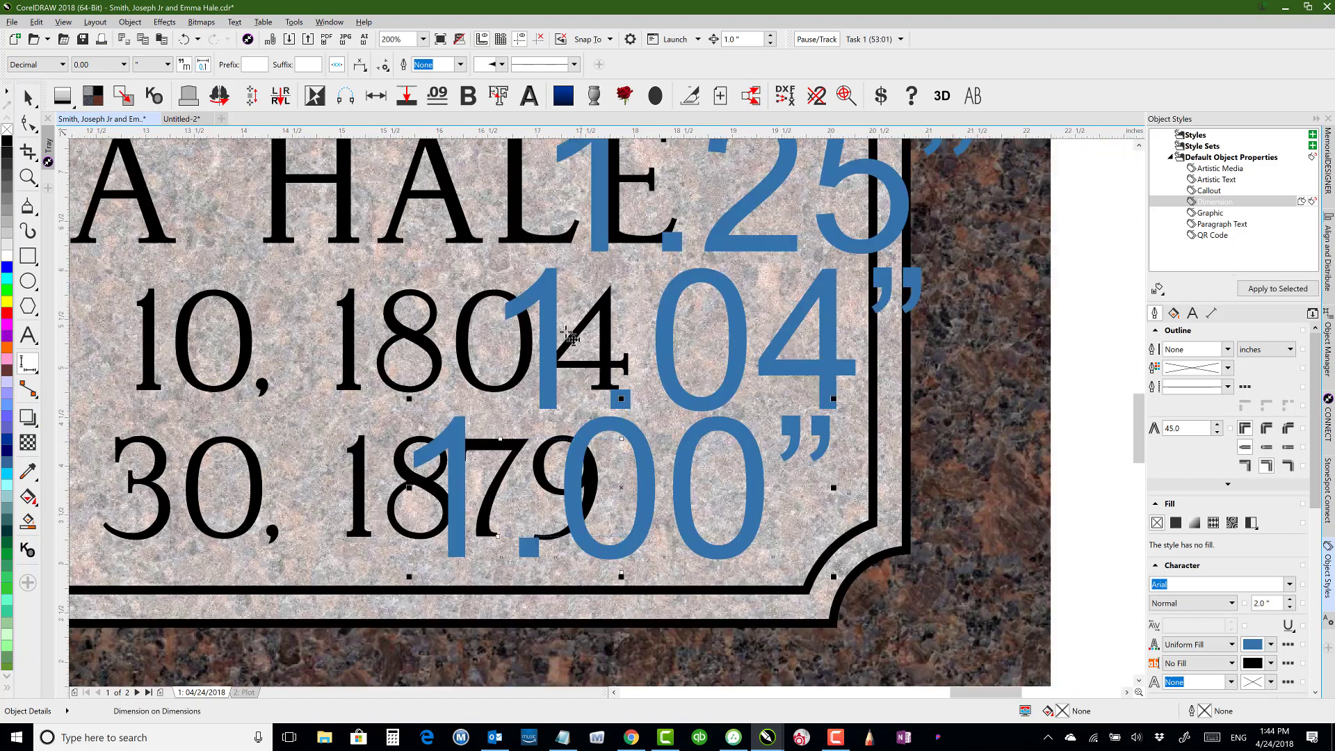
scroll(478, 340, down, 2)
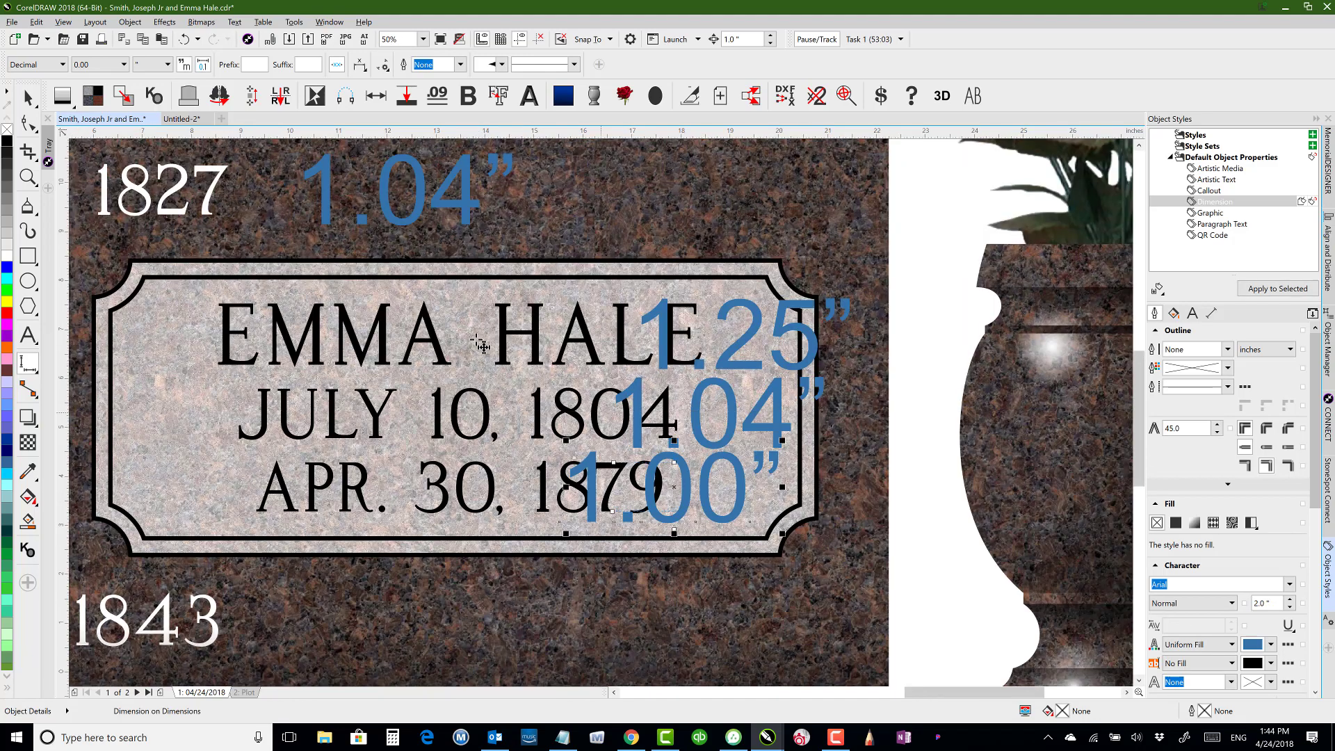
key(ctrl+z)
key(ctrl+z)
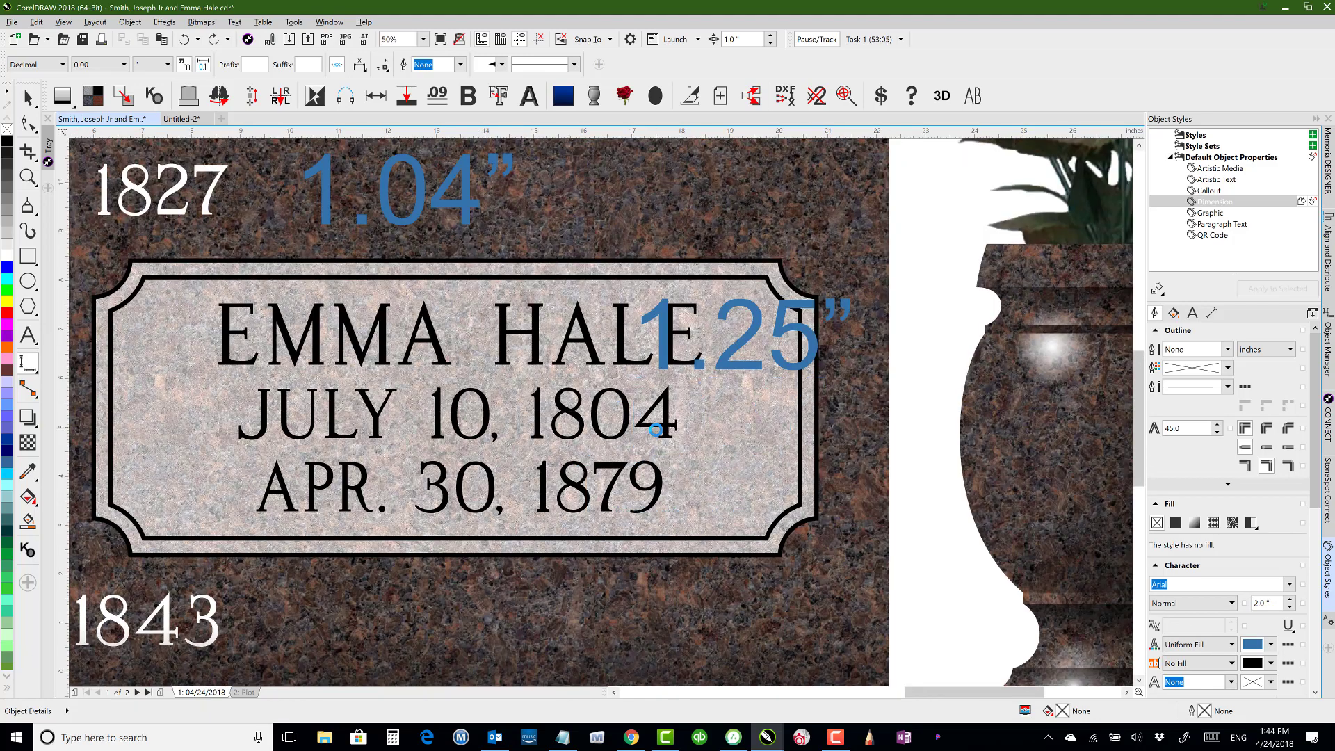
Try a 0.97" dimension on the JULY date line, then undo it.
scroll(339, 412, up, 2)
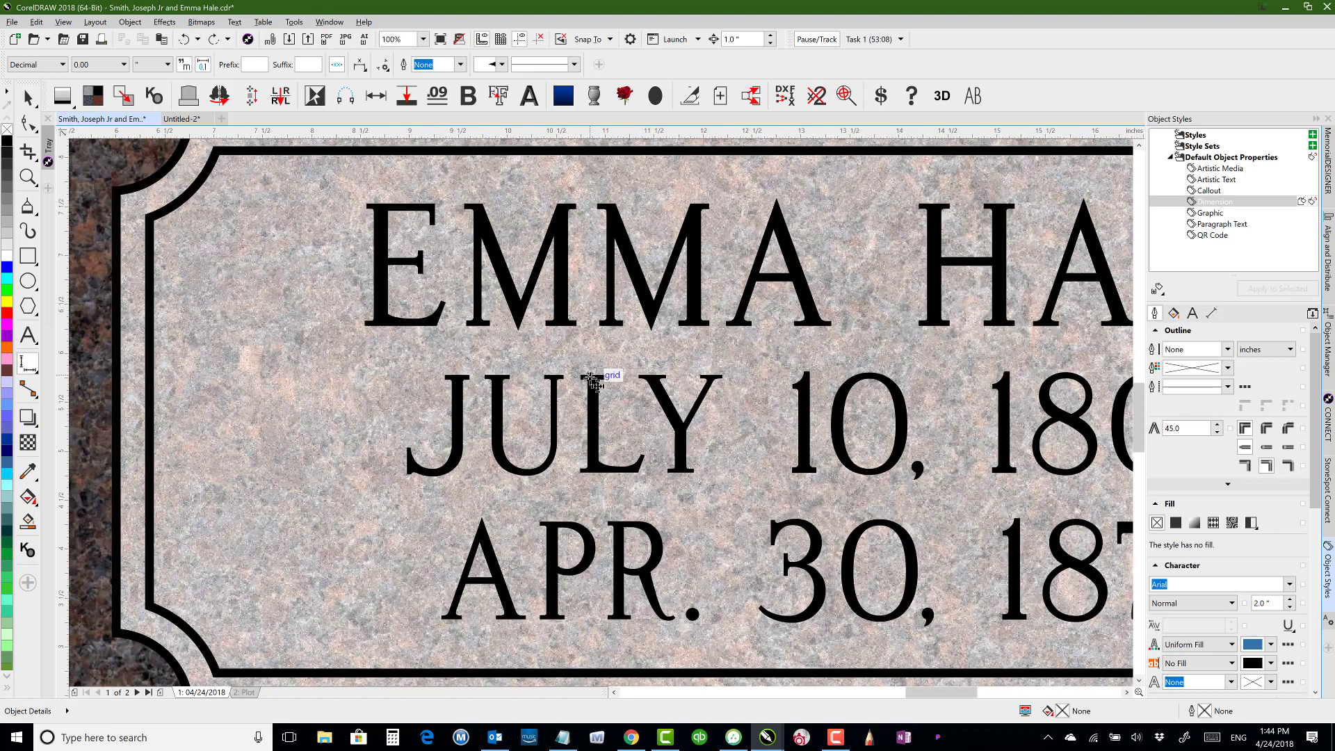
drag(596, 378, 599, 471)
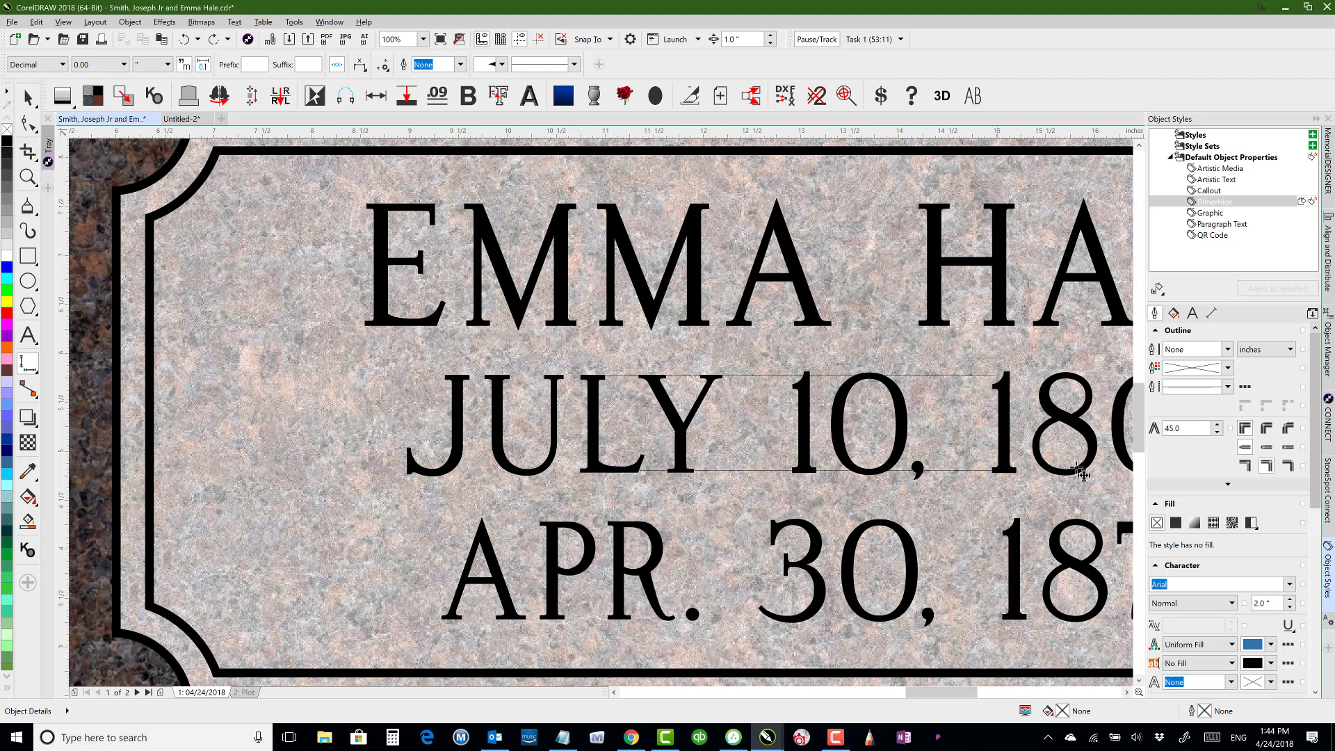
click(918, 452)
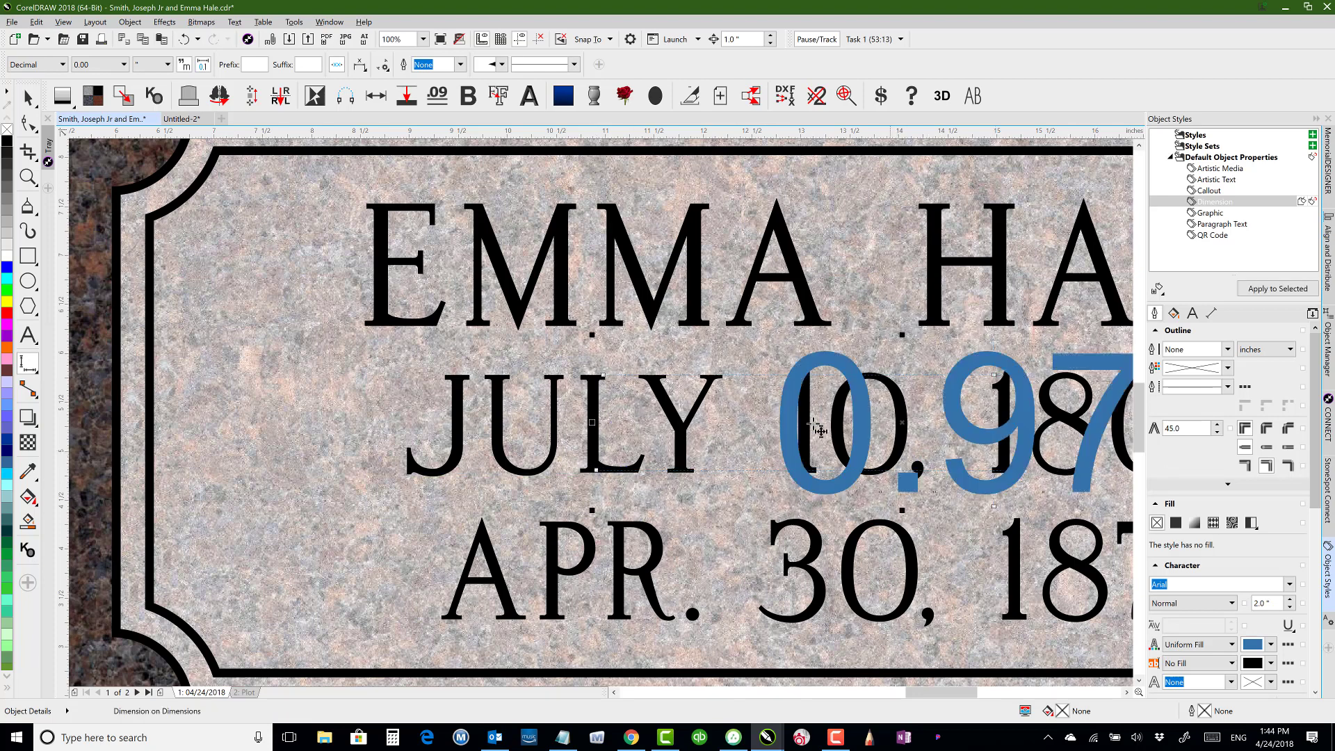
key(ctrl+z)
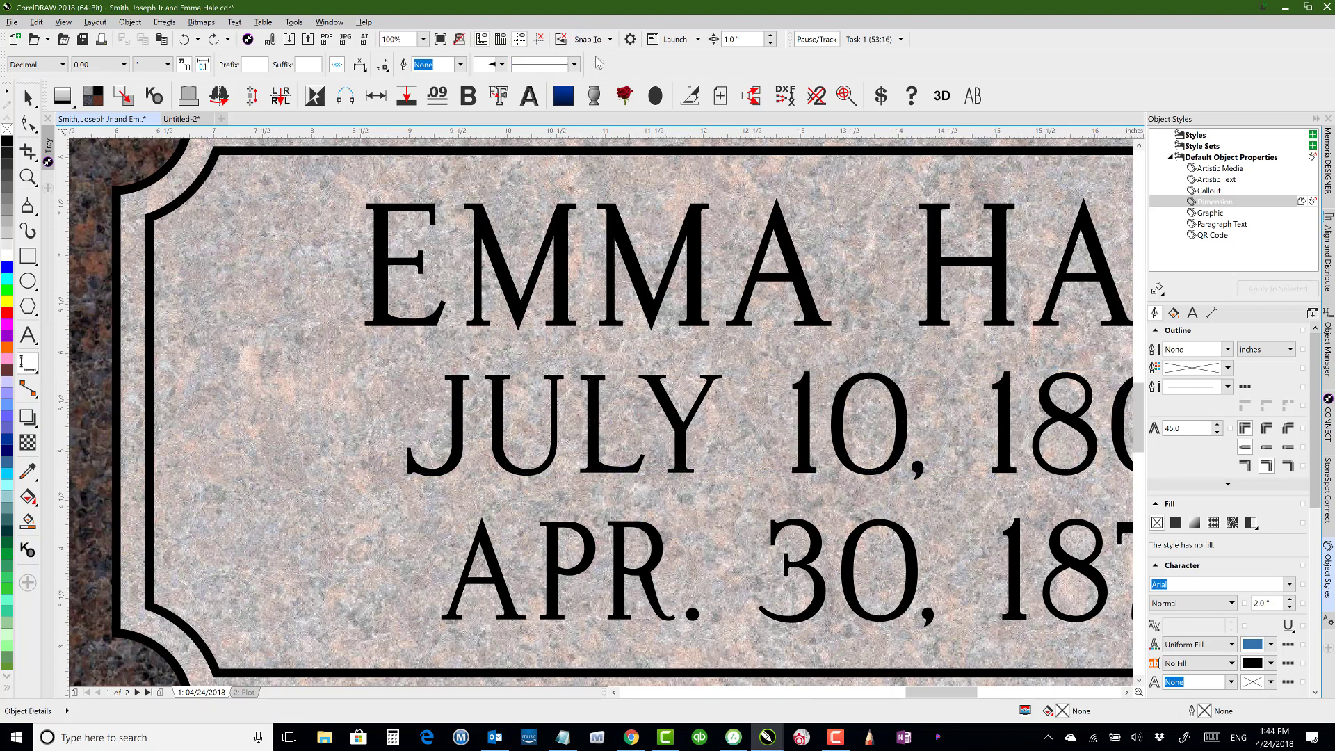
Turn off baseline-grid snapping and finish the height dimension on the JULY line.
click(609, 40)
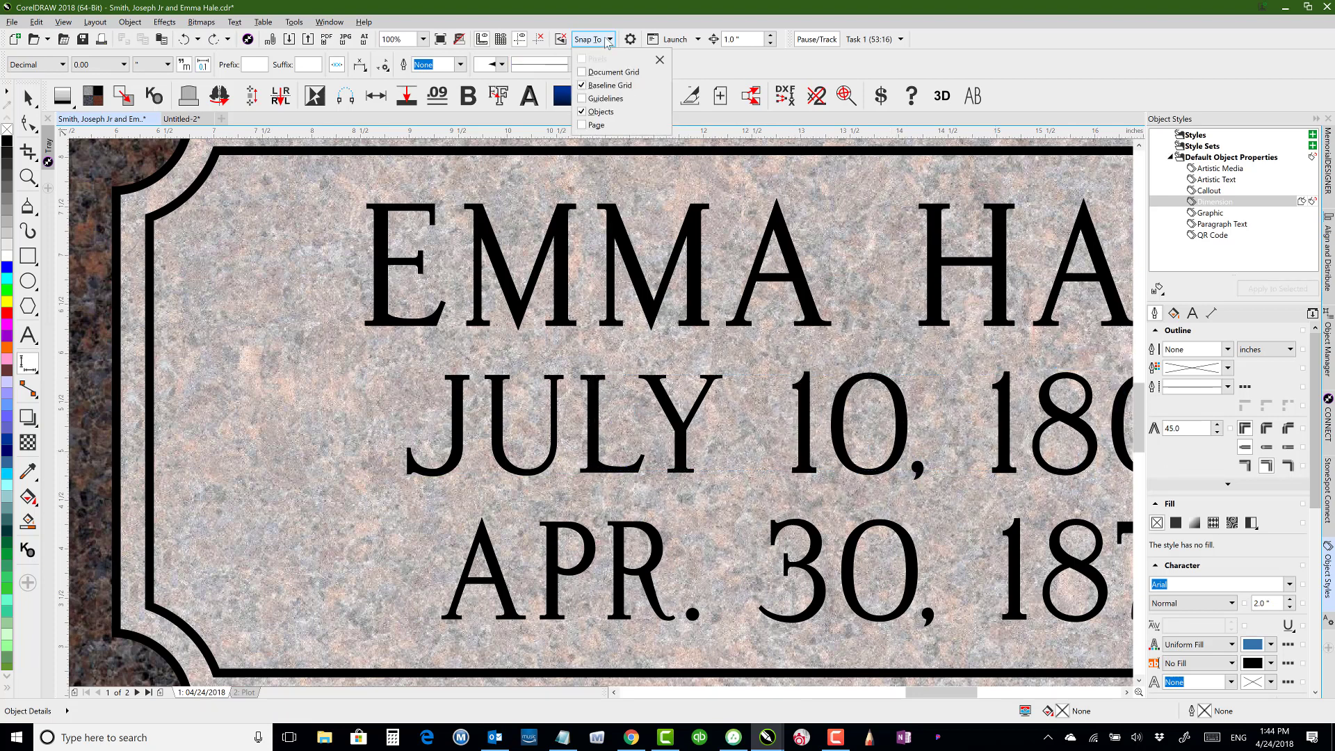
click(581, 85)
click(605, 397)
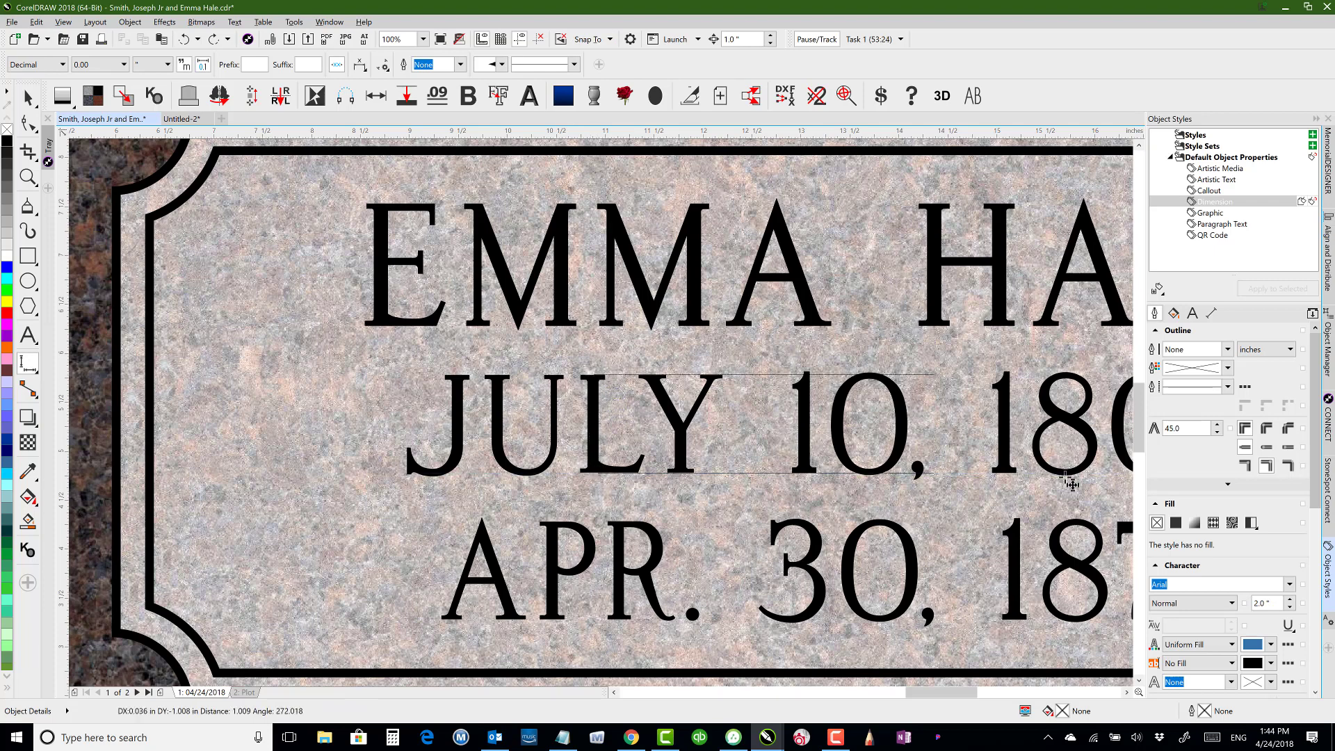
click(1083, 464)
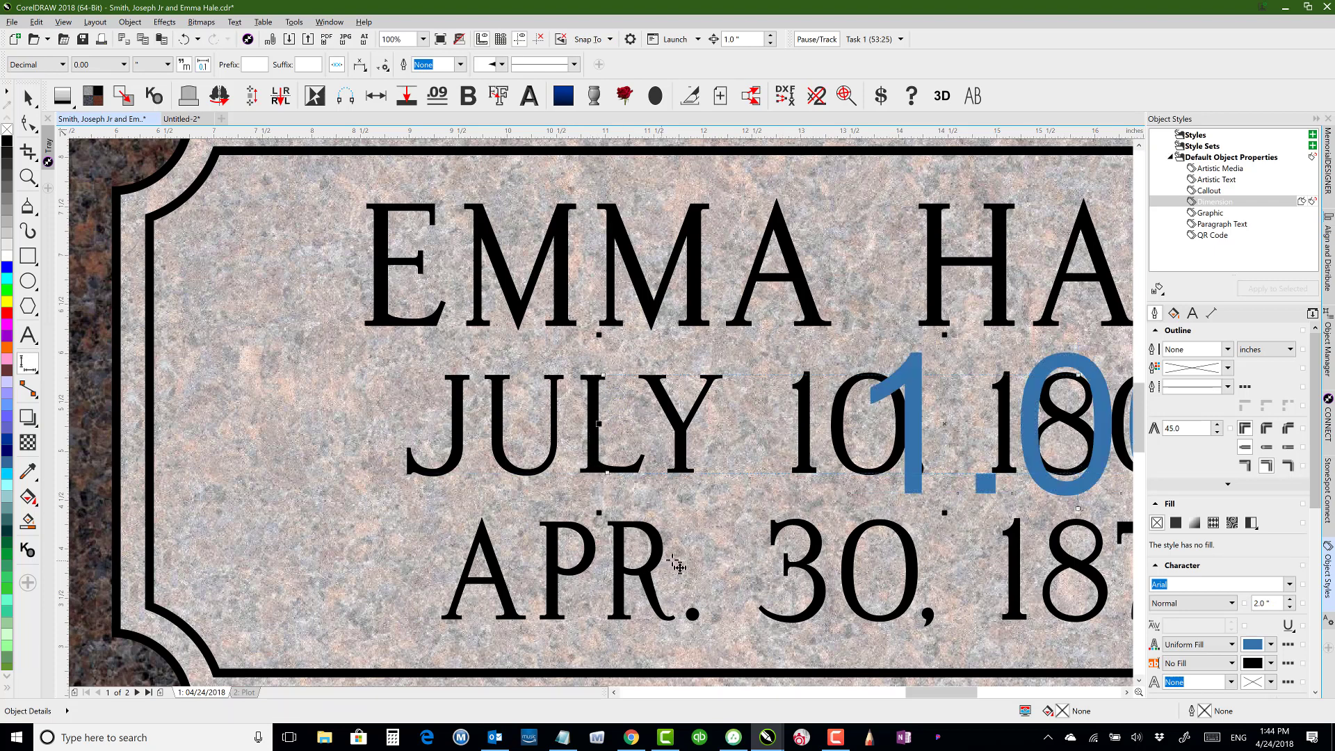
Add a 1.00" height dimension to the APR. 30 date line.
click(554, 528)
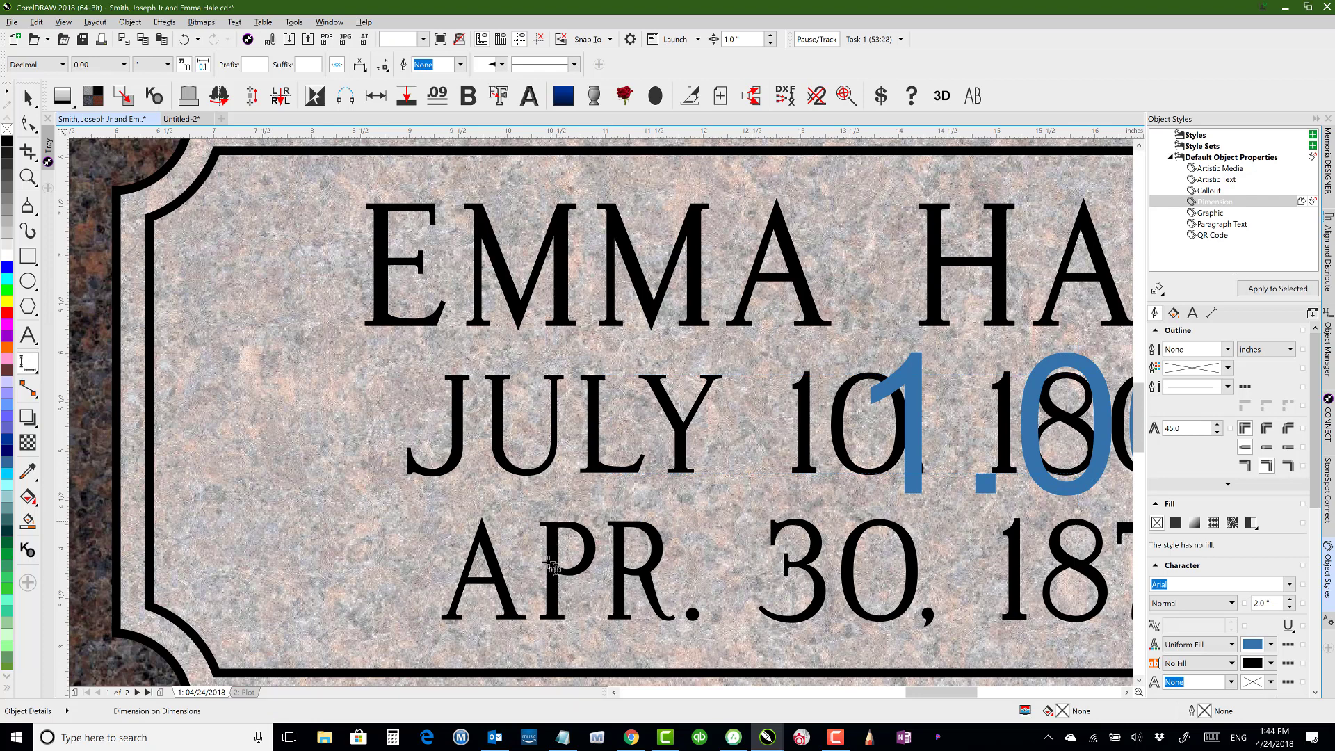
click(559, 624)
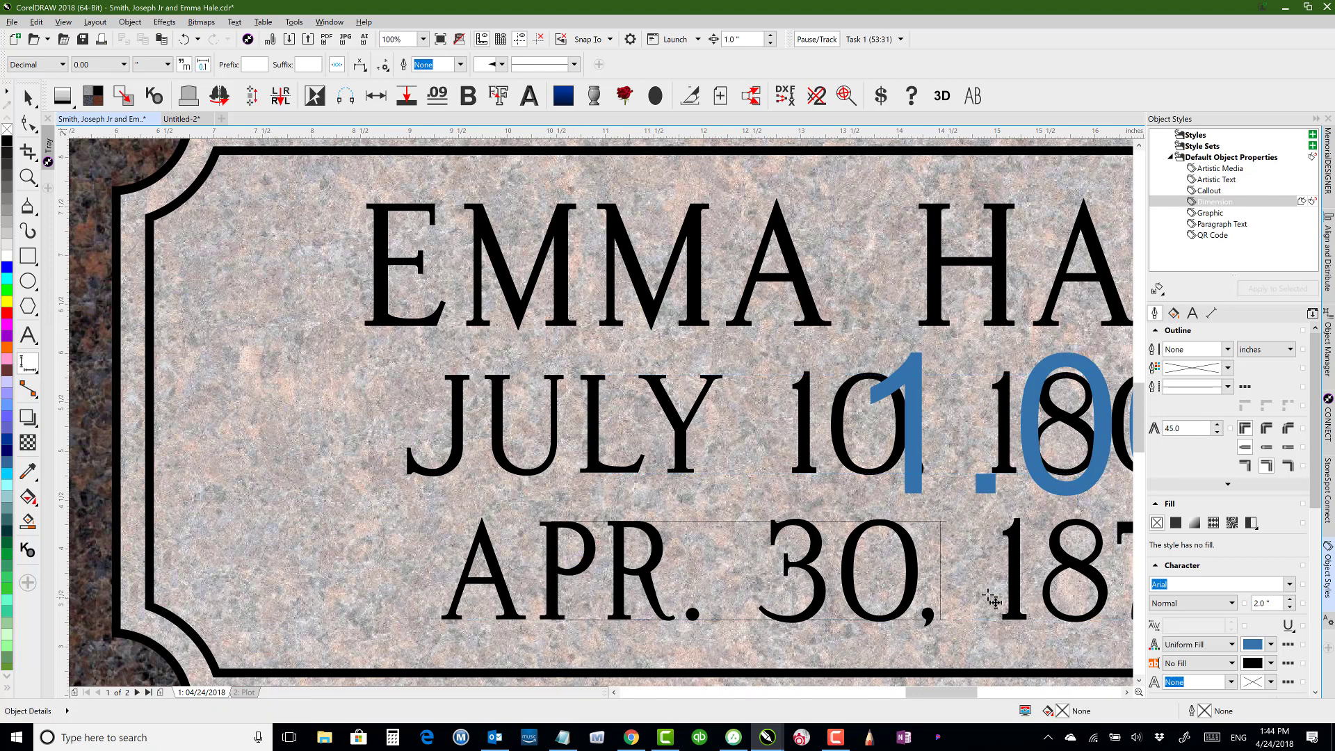
click(1015, 563)
key(F3)
key(F3)
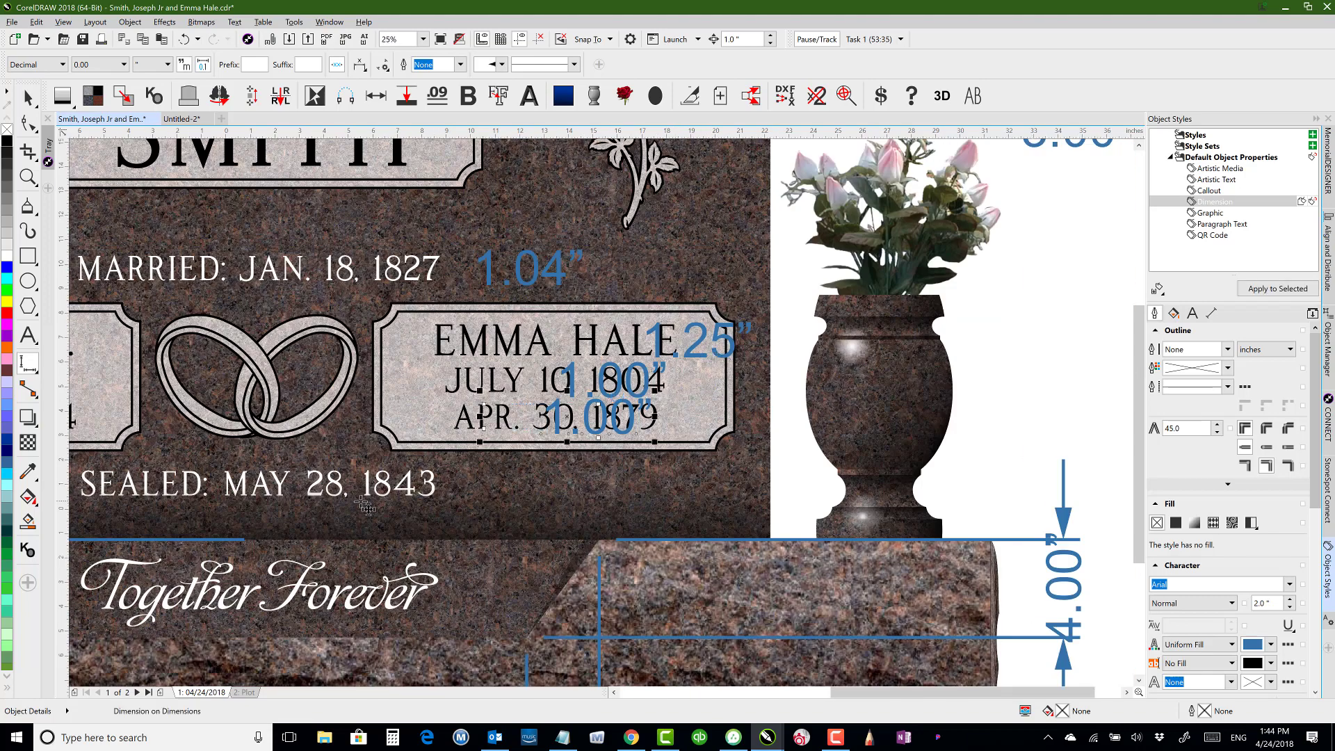
scroll(358, 497, up, 2)
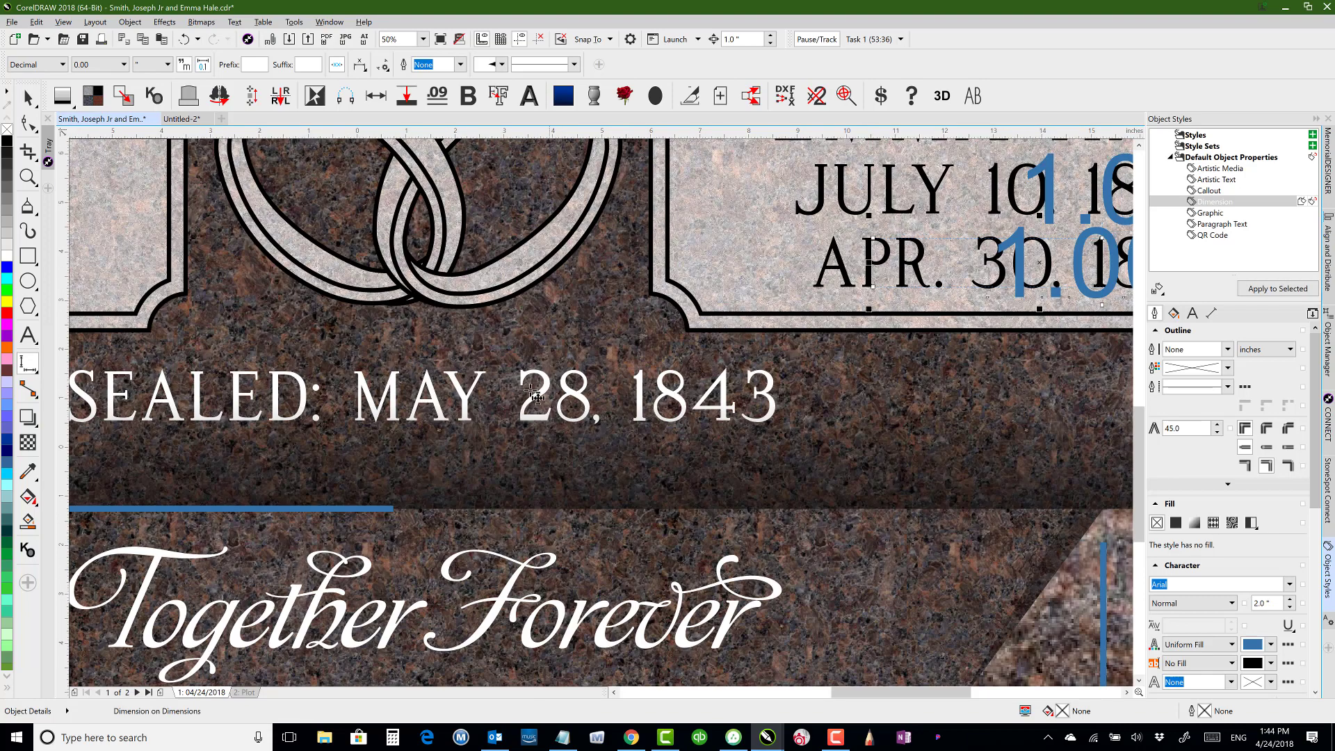
Add a 1.00" height dimension to the SEALED line, placed beside 1843.
click(466, 388)
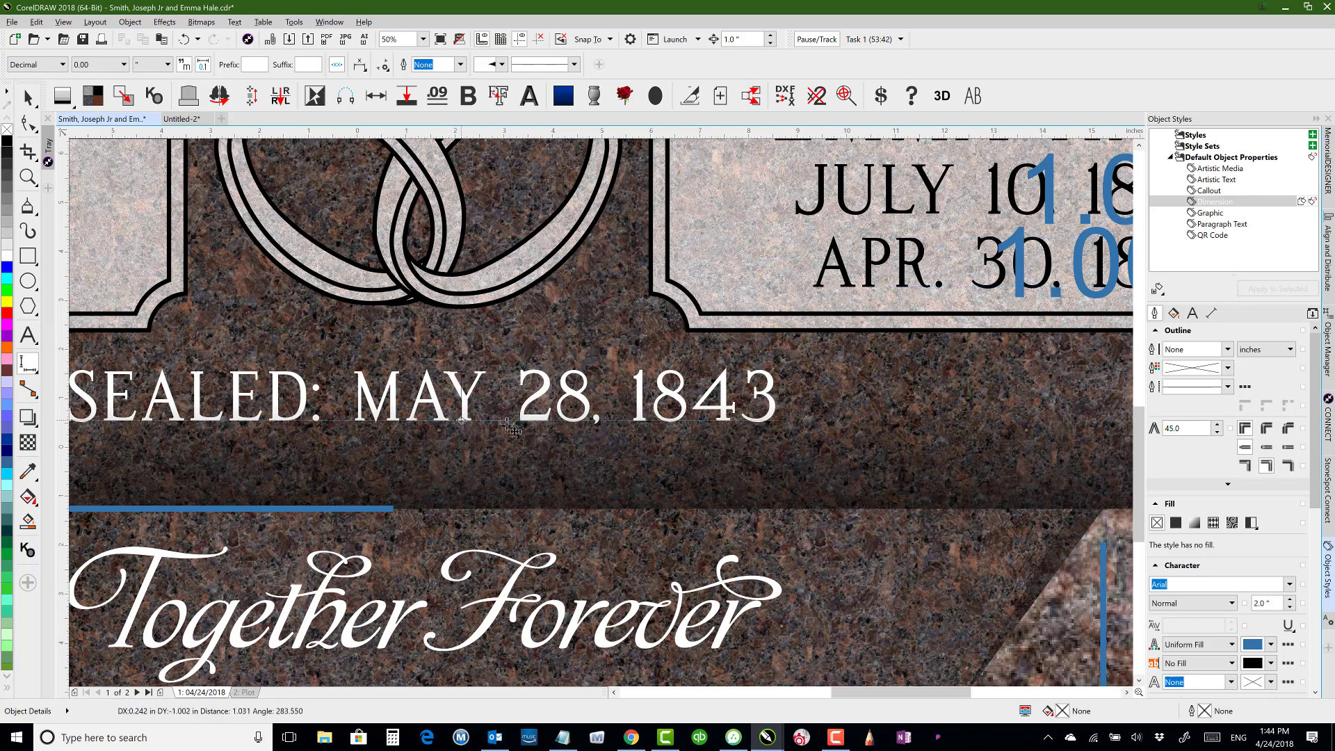
click(924, 431)
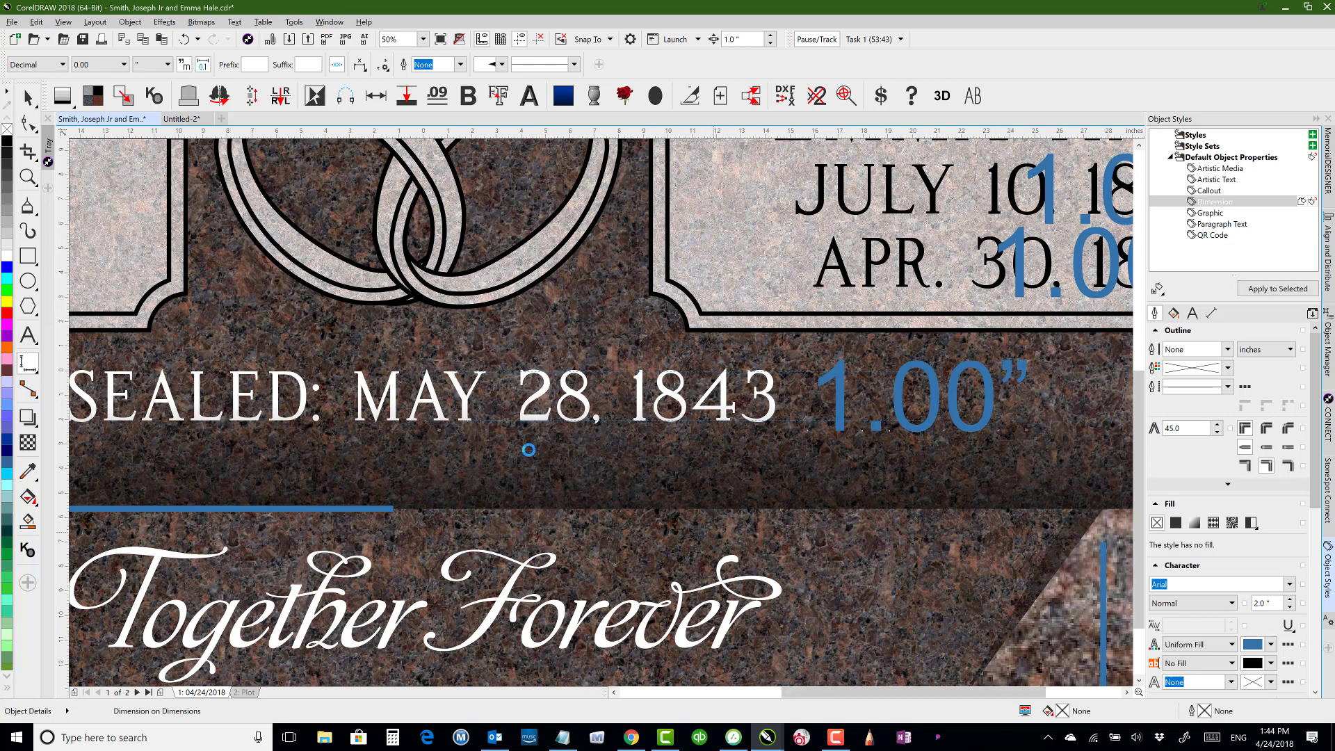
scroll(480, 464, down, 2)
scroll(599, 413, up, 2)
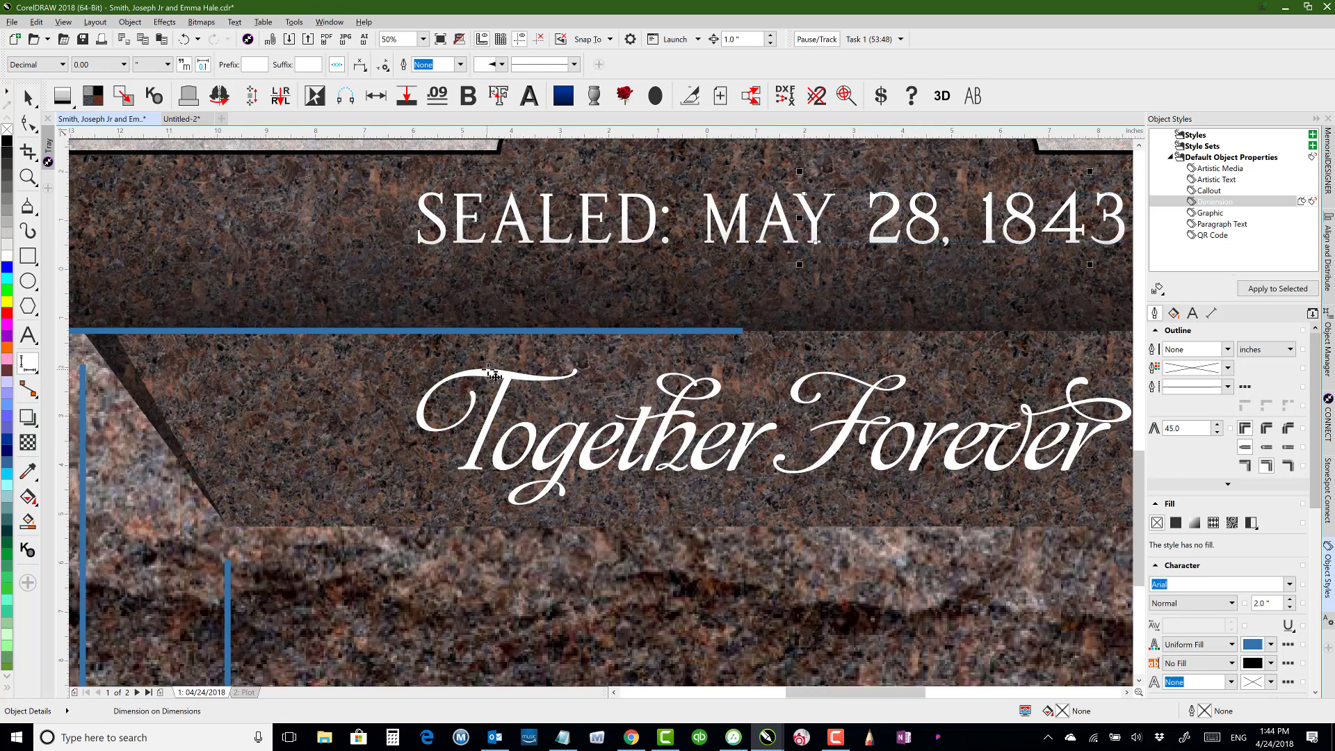
Dimension Together Forever at 2.04", replacing a wrong 5.06" attempt, then deselect.
mouse_move(494, 376)
mouse_down()
mouse_move(630, 475)
mouse_move(744, 476)
mouse_up()
click(1008, 417)
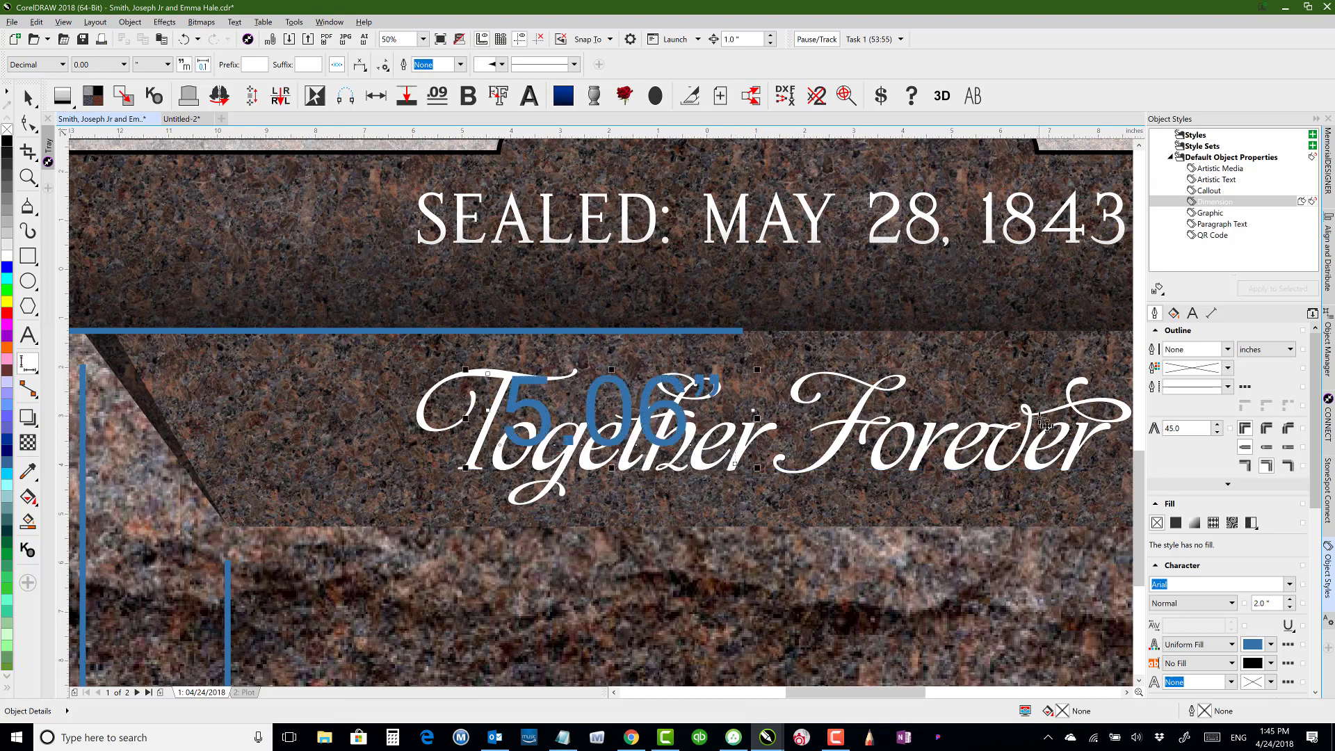
key(ctrl+z)
scroll(375, 417, down, 1)
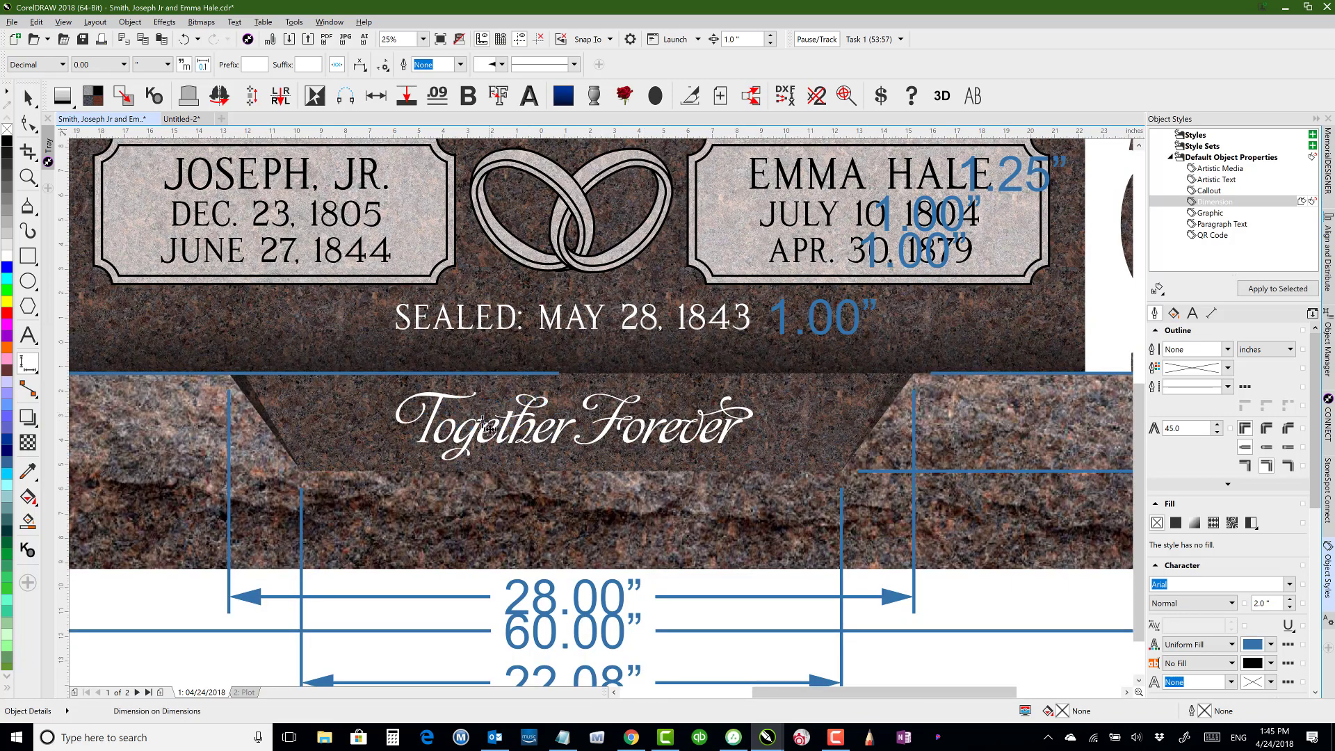
drag(436, 395, 433, 443)
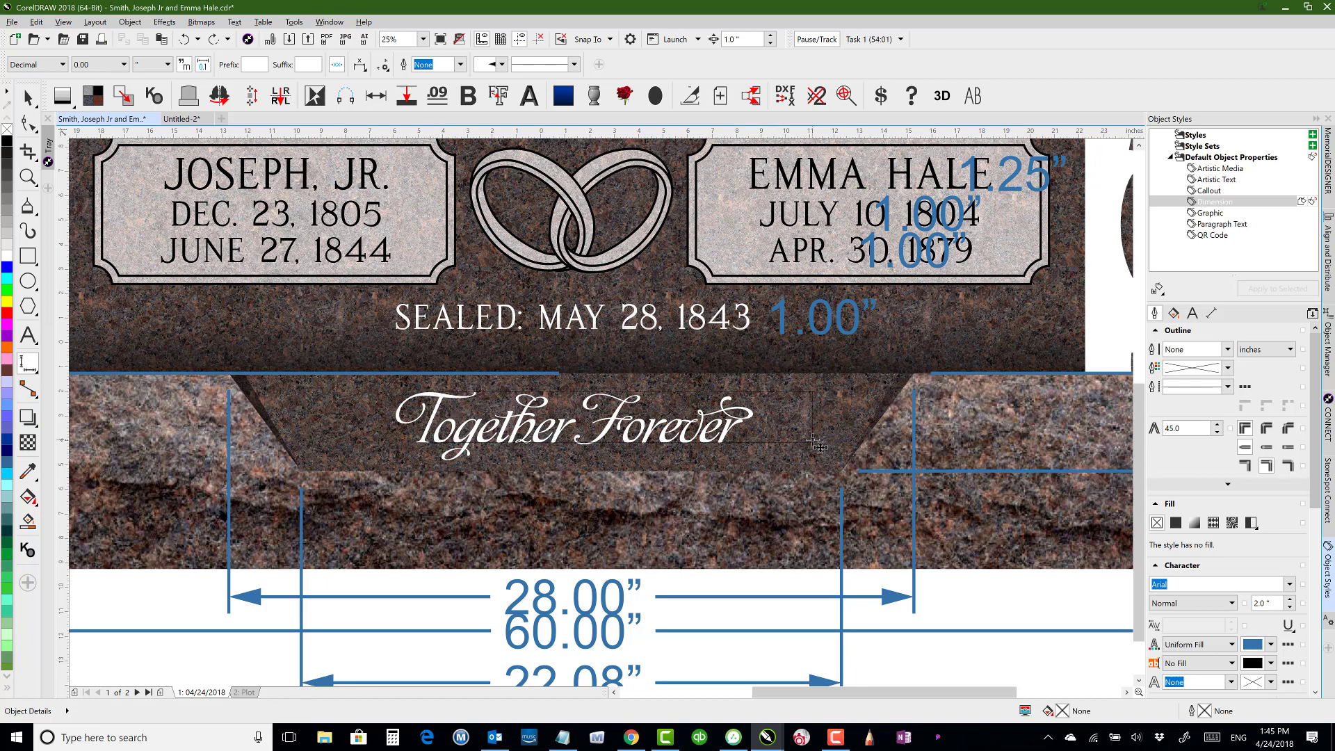
click(812, 418)
scroll(926, 358, down, 1)
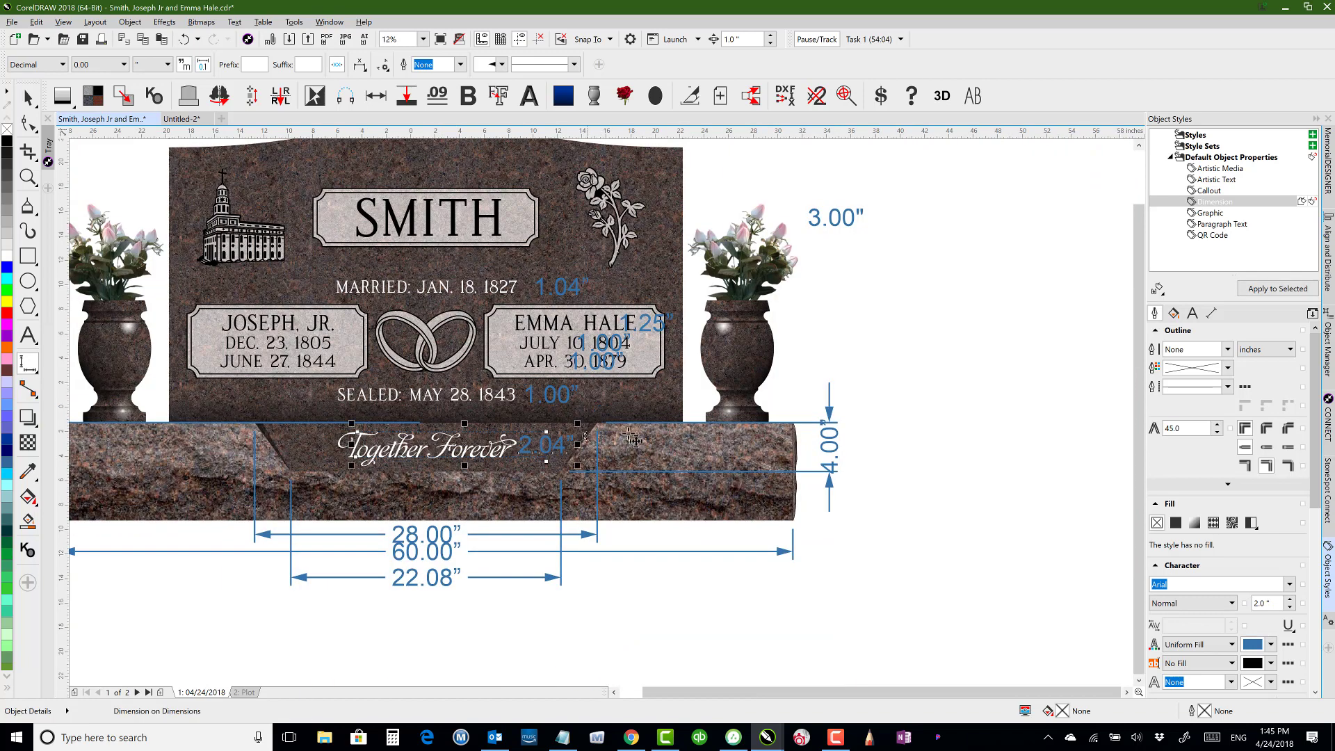
click(28, 97)
click(898, 306)
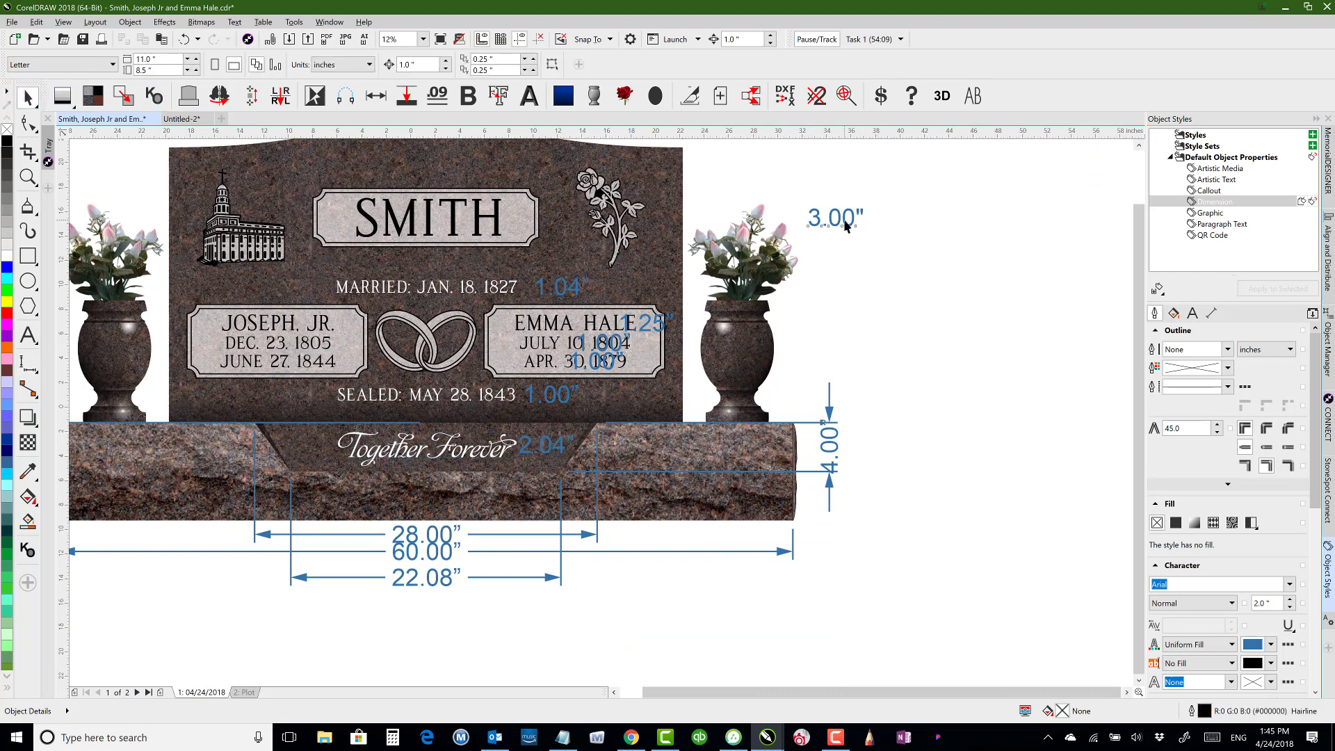
Shift the 3.00" label further right and select the 2.04" label.
drag(849, 226, 892, 226)
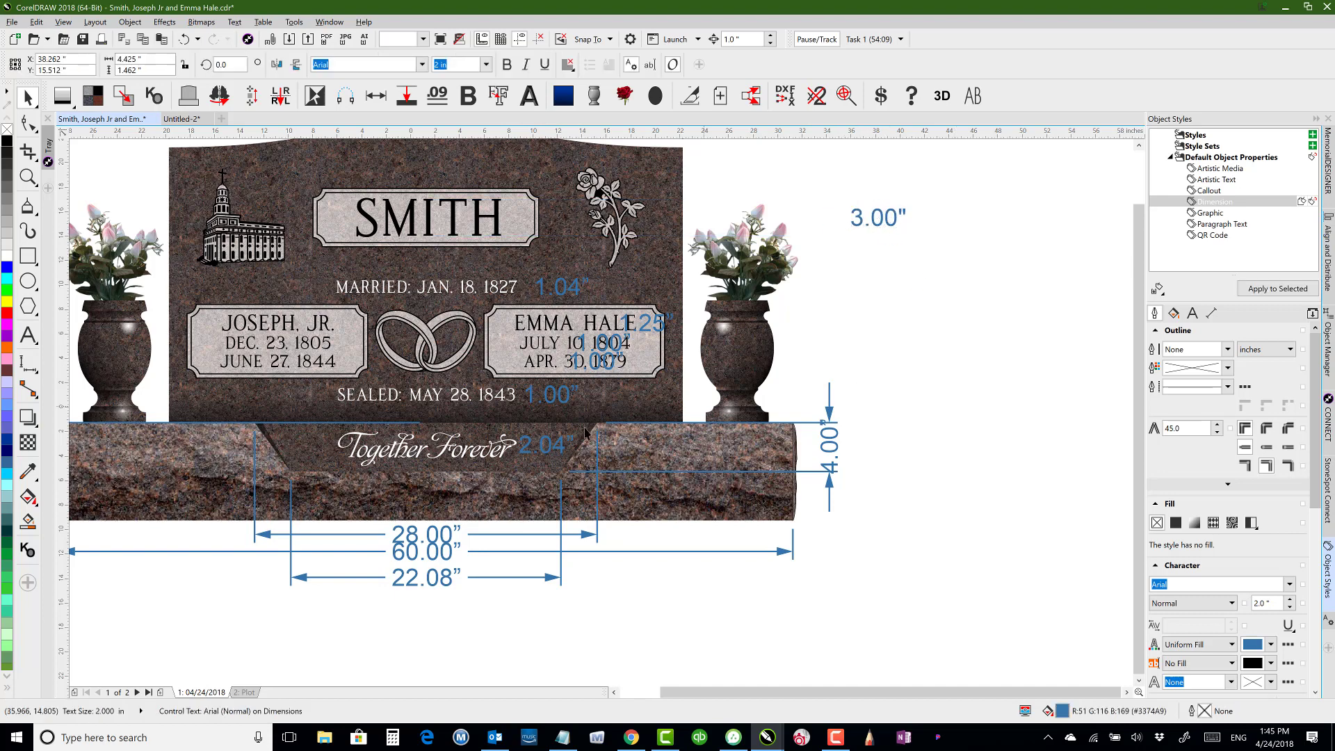
key(Escape)
click(544, 445)
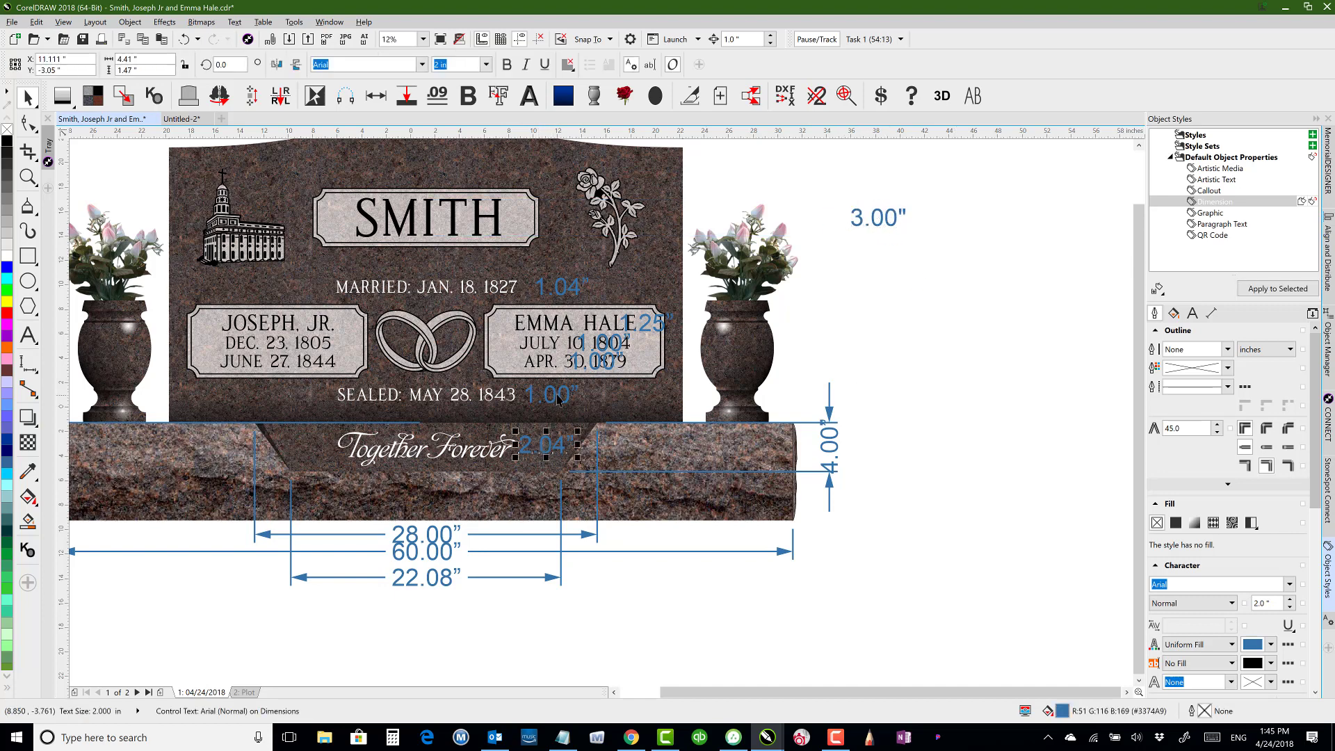
click(550, 455)
click(550, 450)
Add the three 1.00", 1.25", 1.04" and 3.00" labels and left-align them.
shift+click(556, 402)
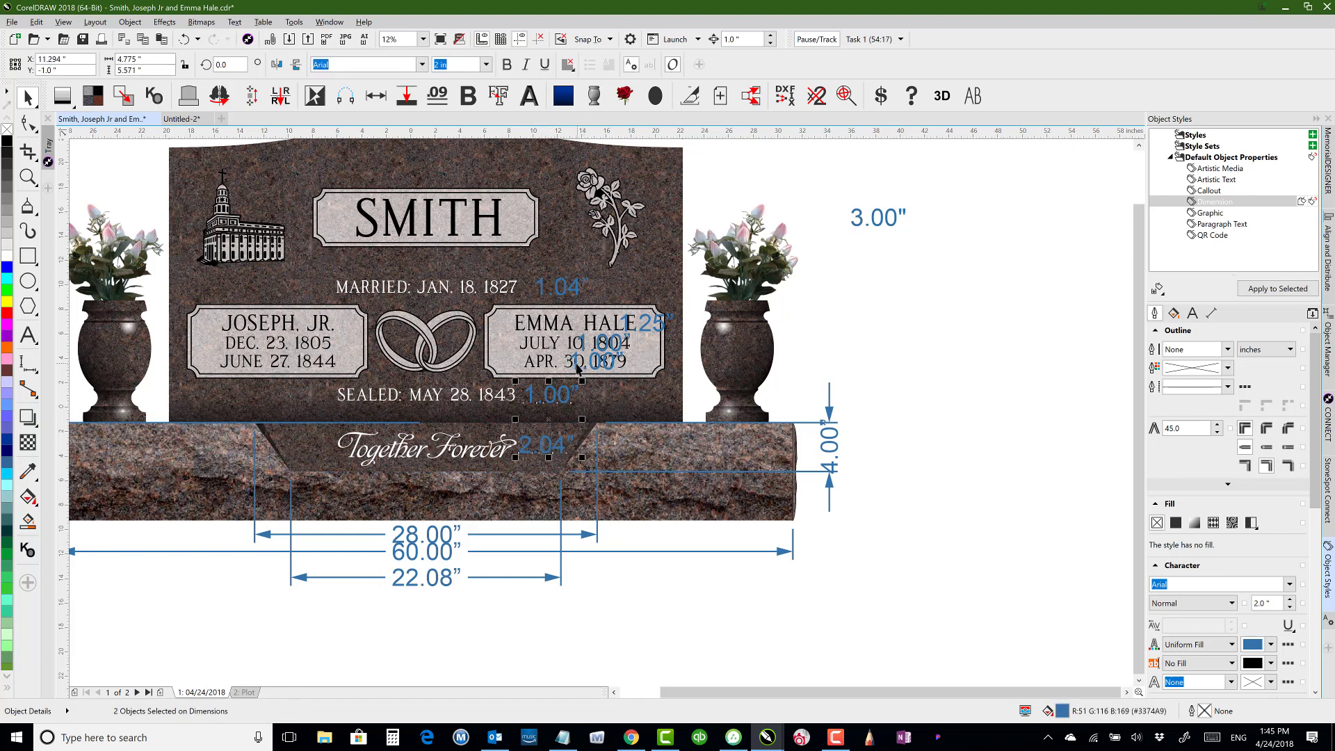
shift+click(585, 346)
shift+click(630, 327)
shift+click(615, 311)
shift+click(577, 290)
shift+click(862, 220)
key(l)
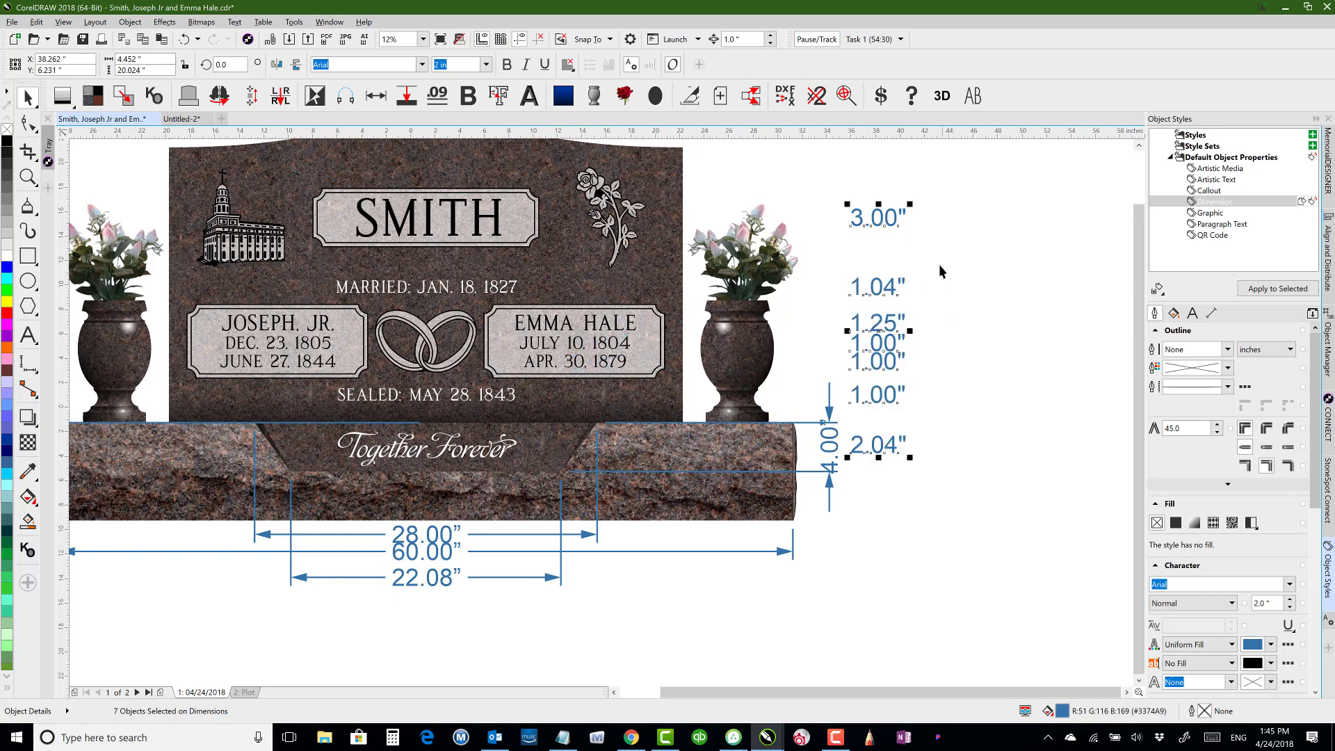
click(880, 290)
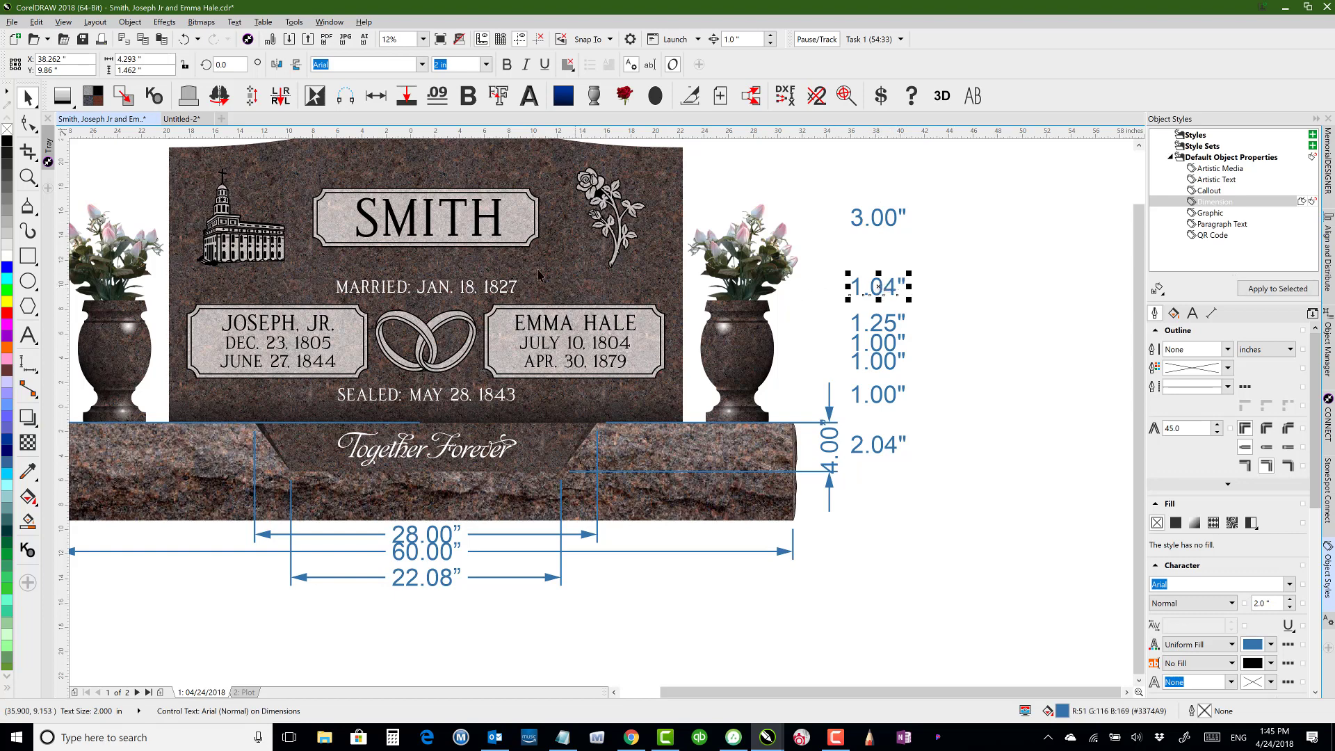
Zoom in closely on JAN. 18, 1827 in wireframe view.
click(28, 176)
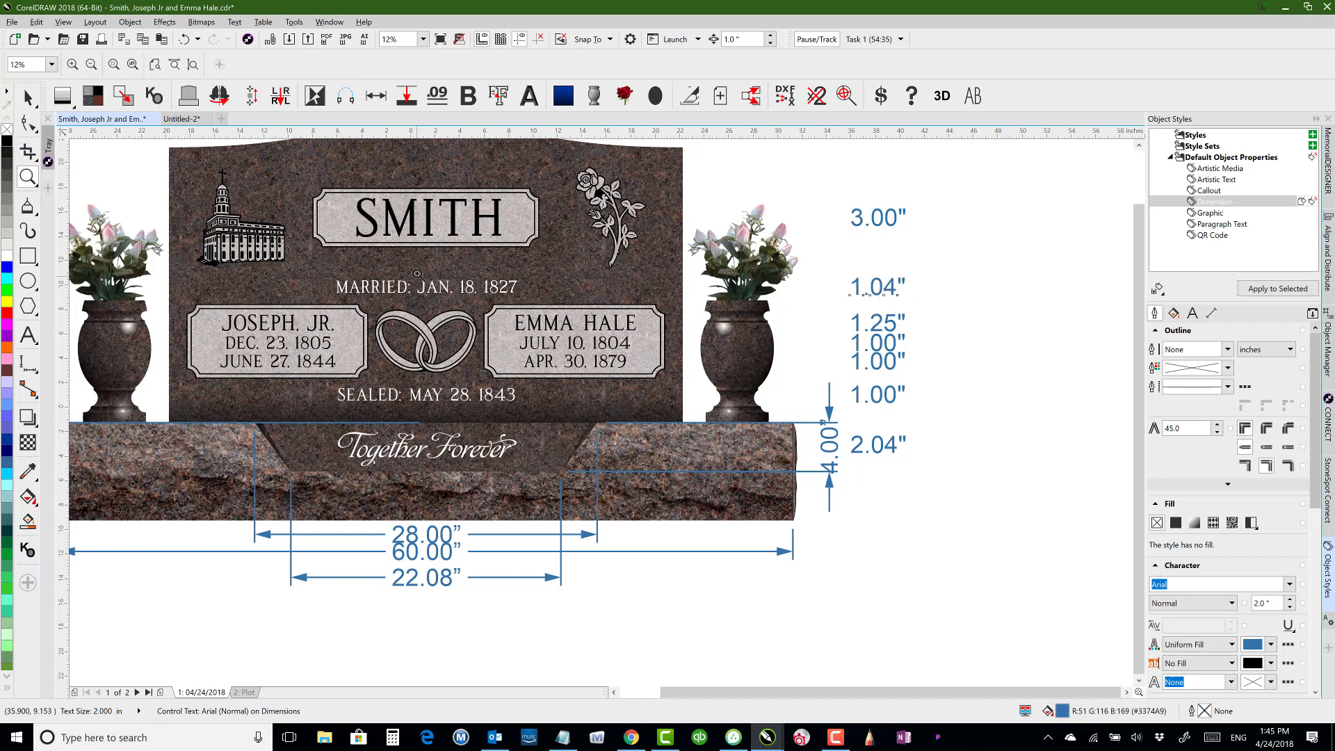
drag(419, 271, 523, 303)
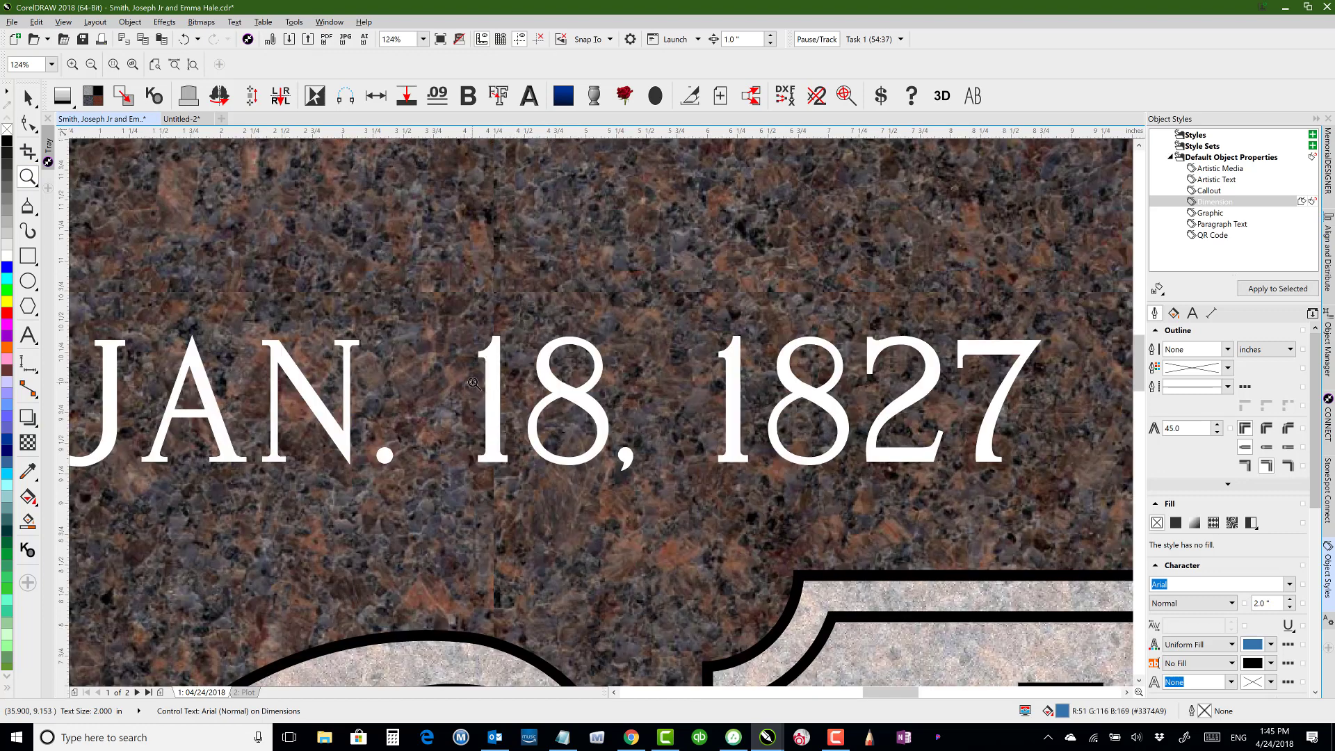
key(shift+F9)
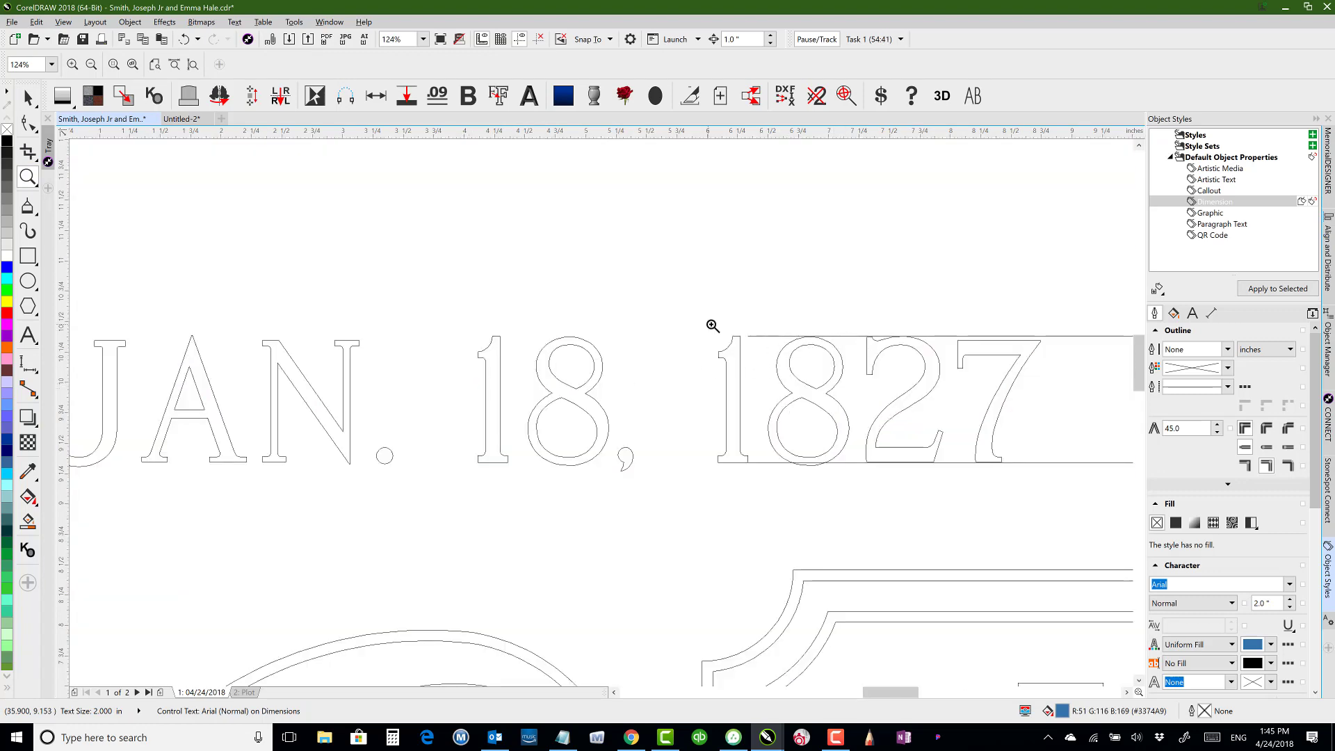
drag(745, 332, 1049, 396)
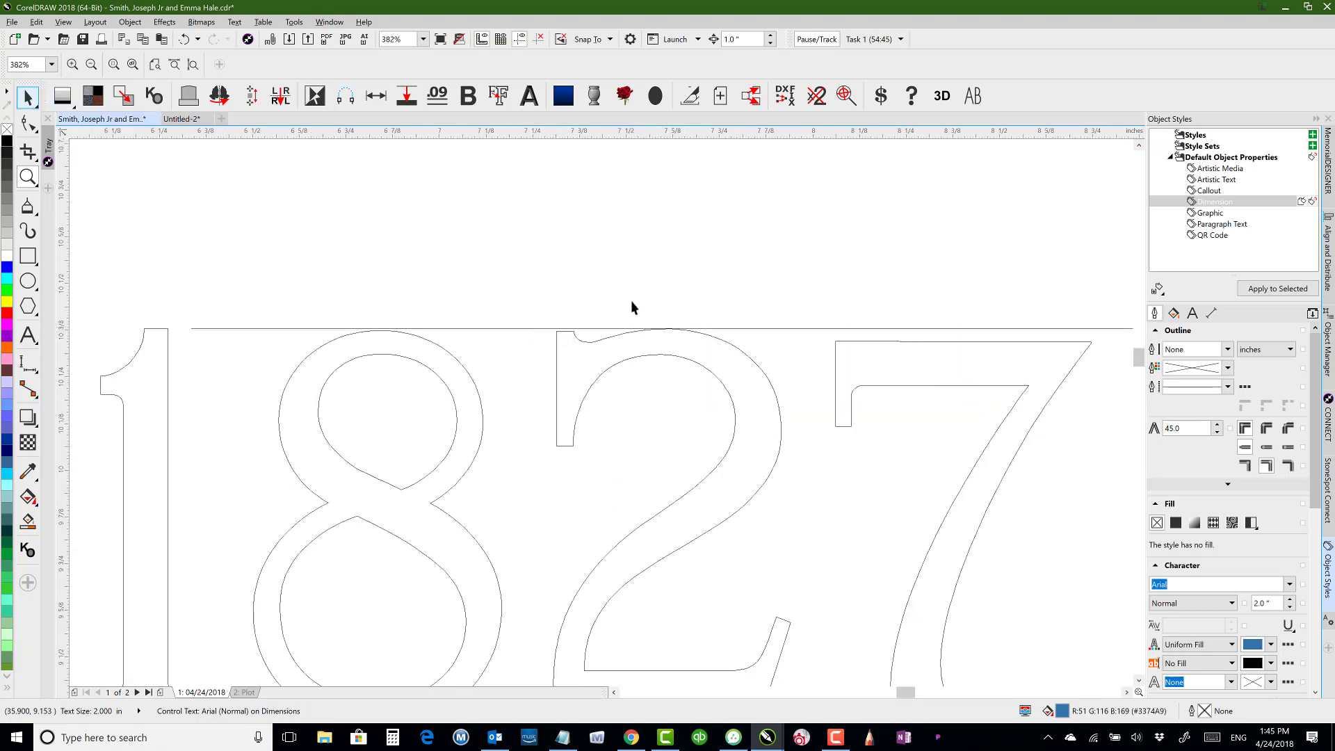
Inspect the existing dimension lines above and across the 1827 date.
click(858, 329)
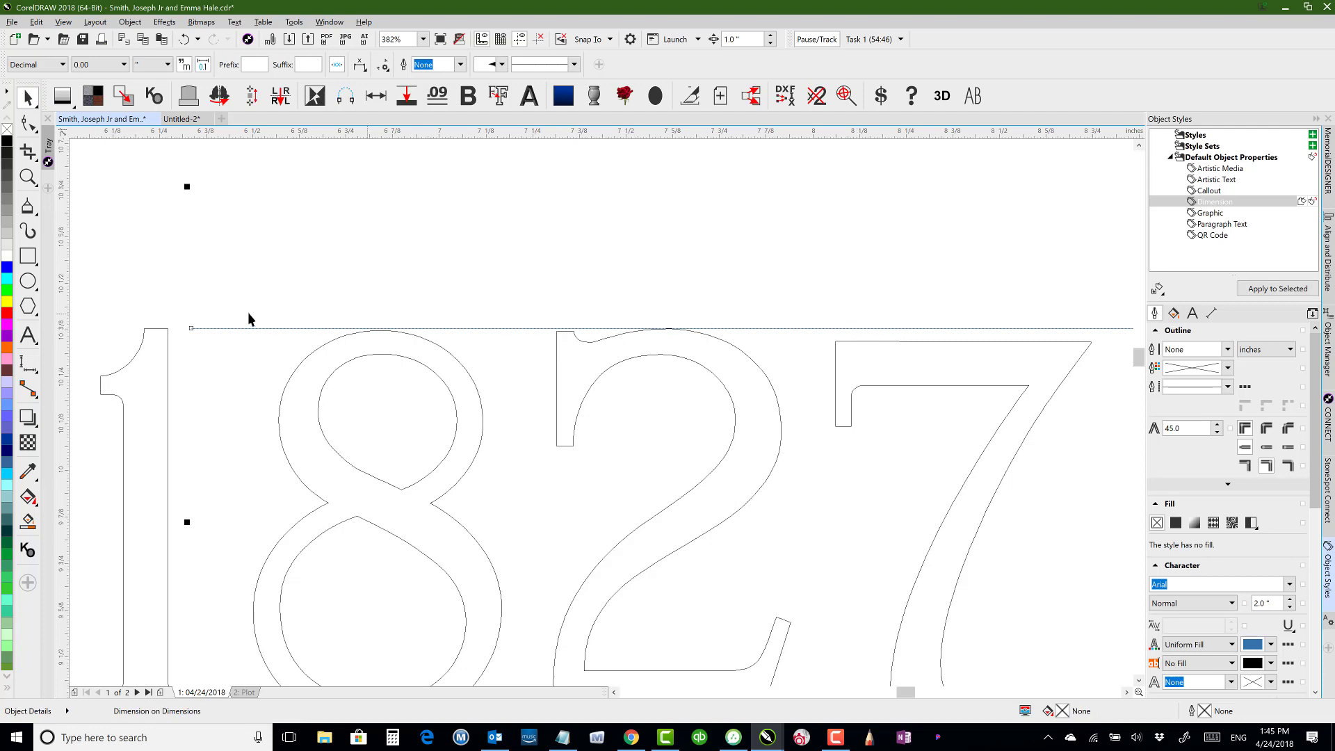
click(28, 124)
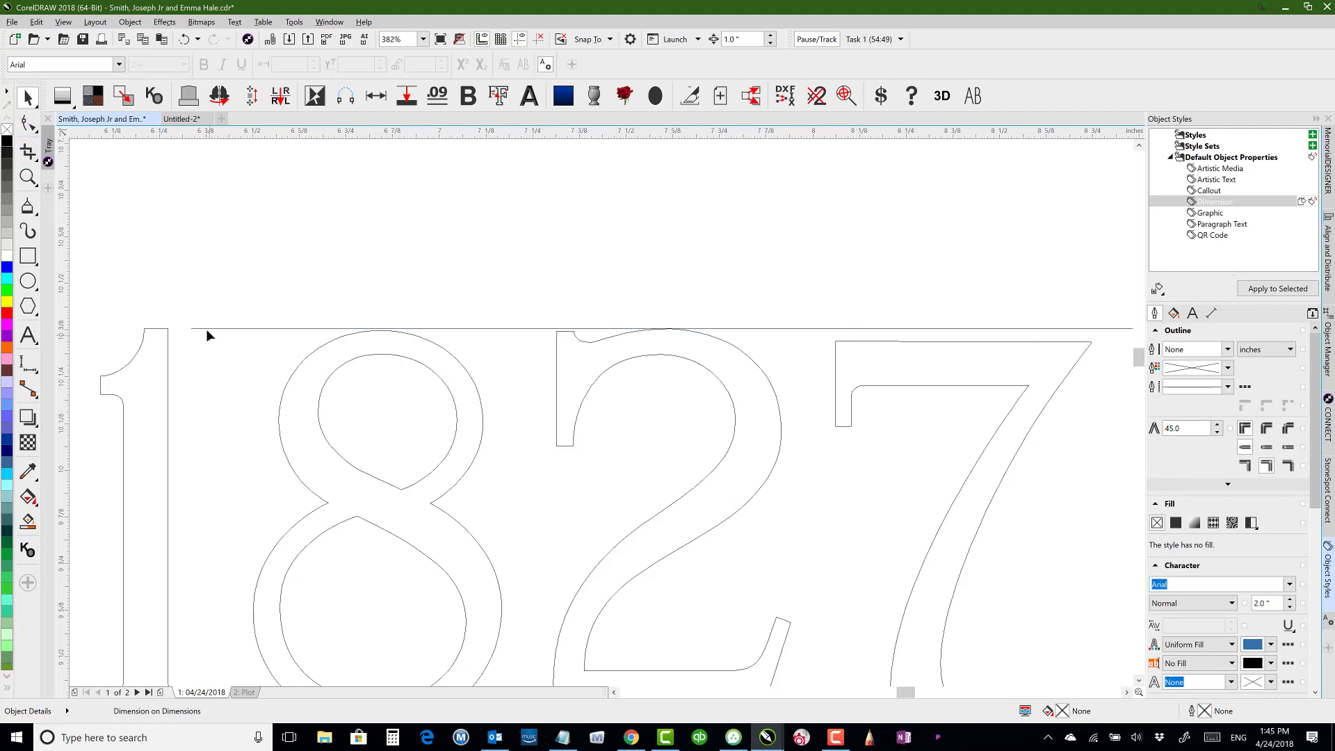
key(Escape)
scroll(432, 363, down, 6)
key(space)
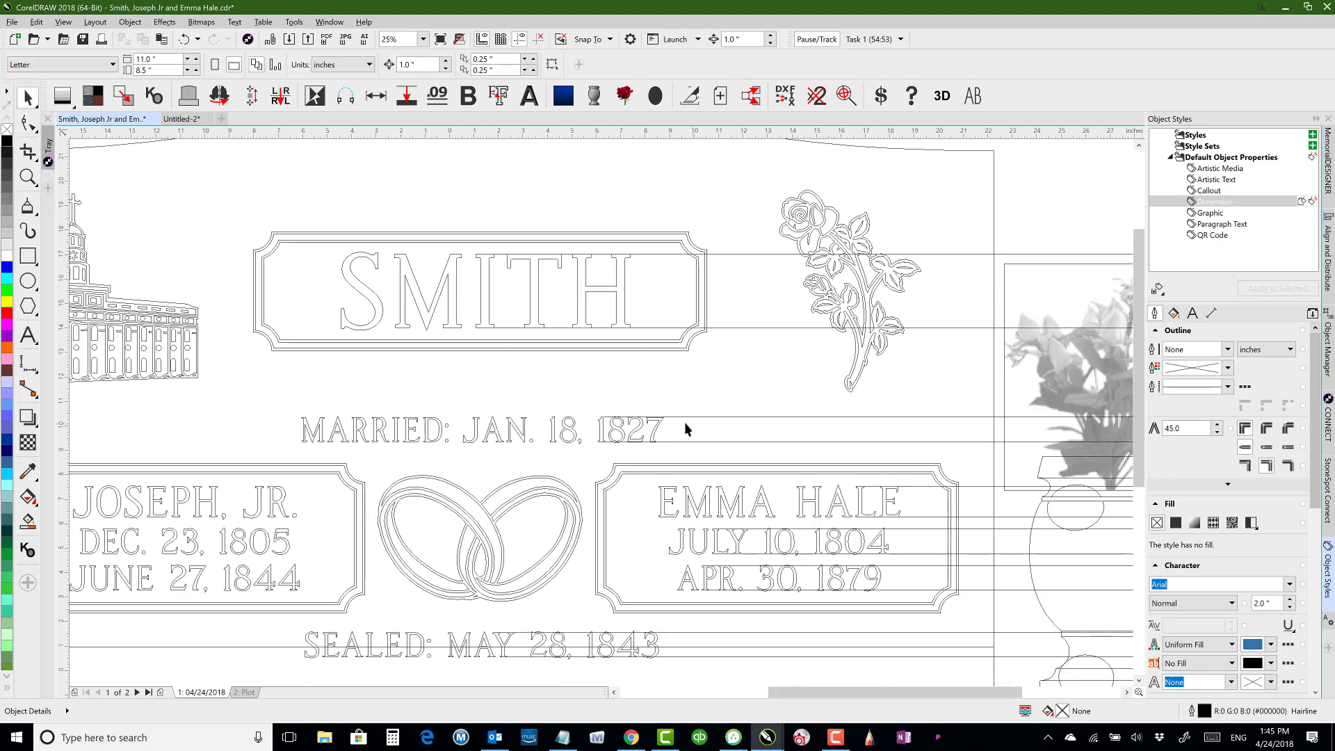
click(678, 417)
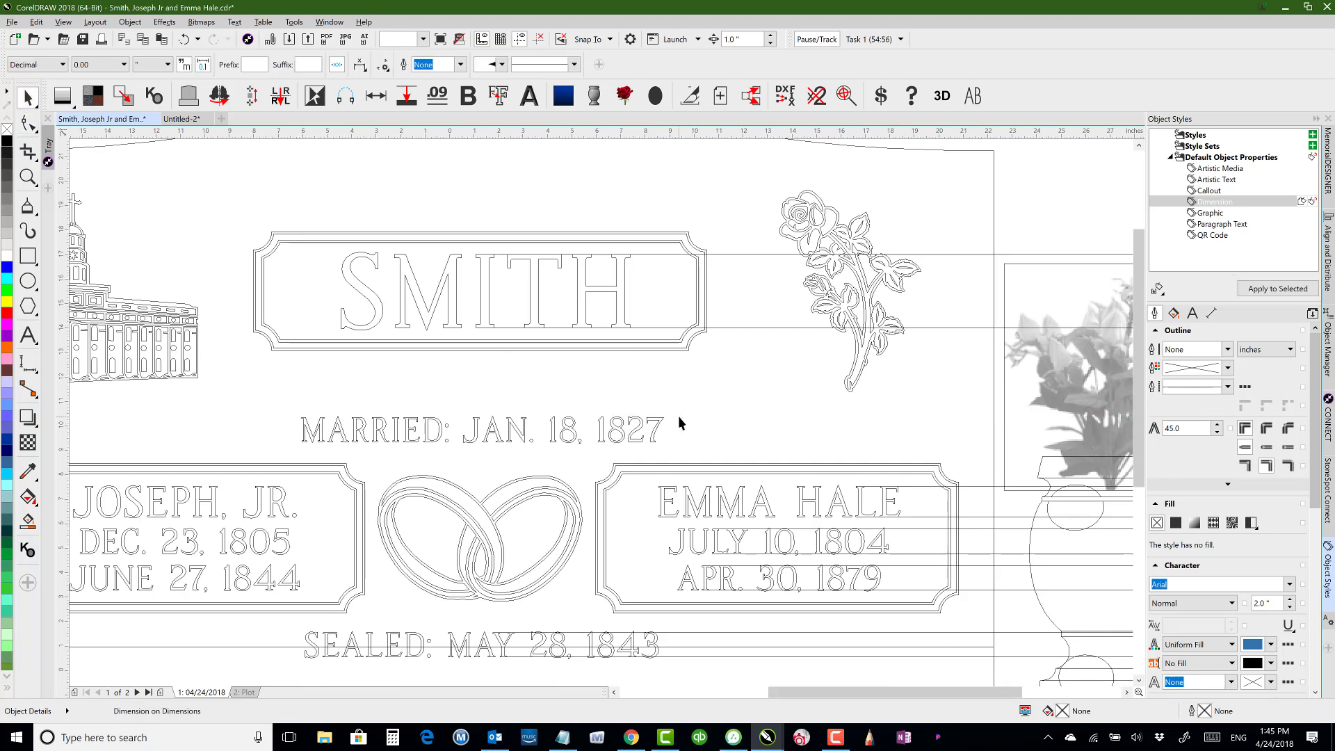
key(Escape)
scroll(651, 437, up, 3)
scroll(577, 411, up, 1)
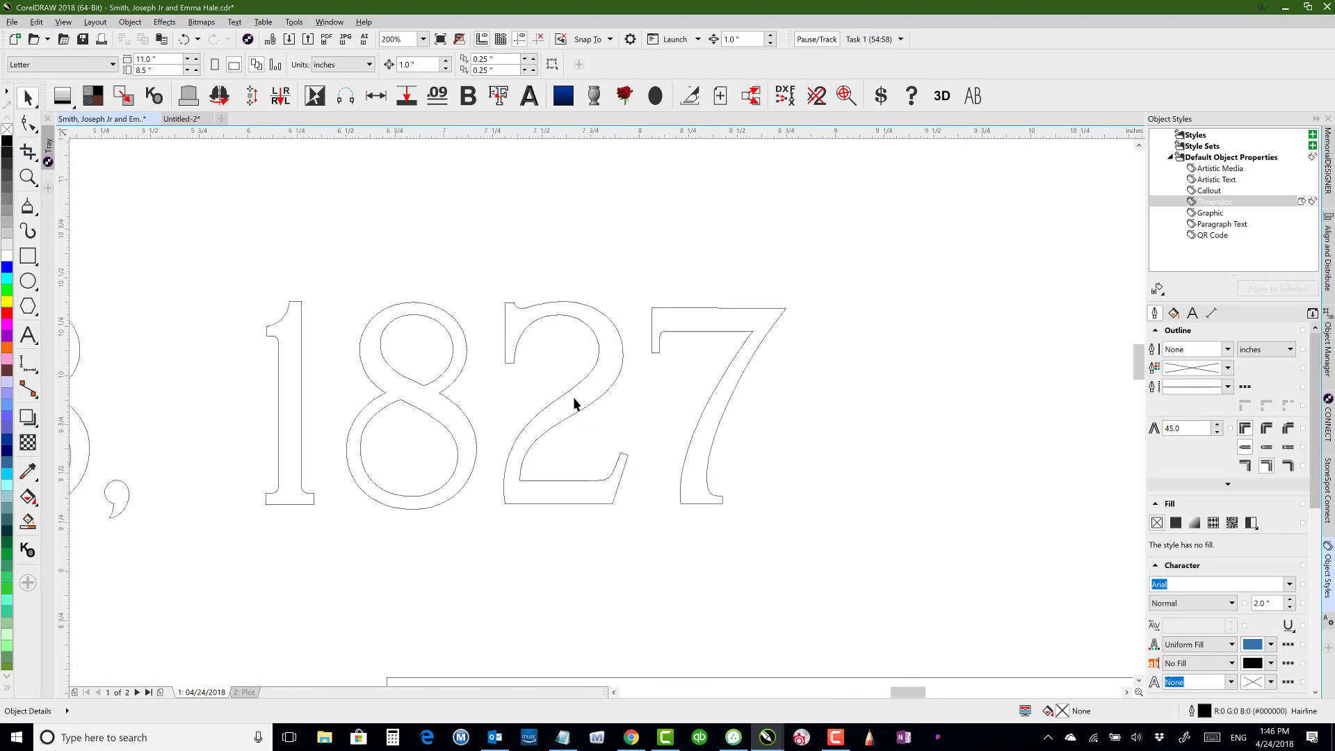
Add a 1.00" height dimension for the 7 in 1827.
click(28, 362)
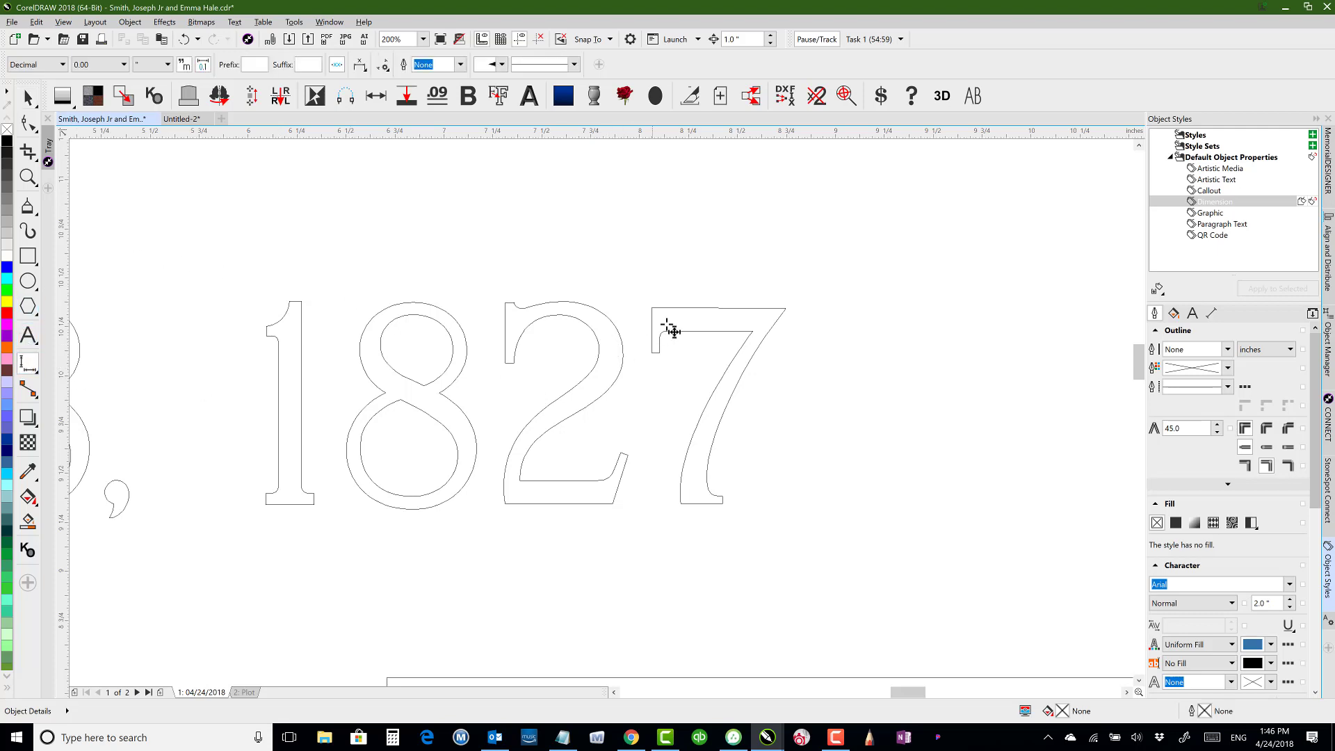
drag(690, 307, 702, 505)
click(989, 447)
scroll(599, 415, down, 3)
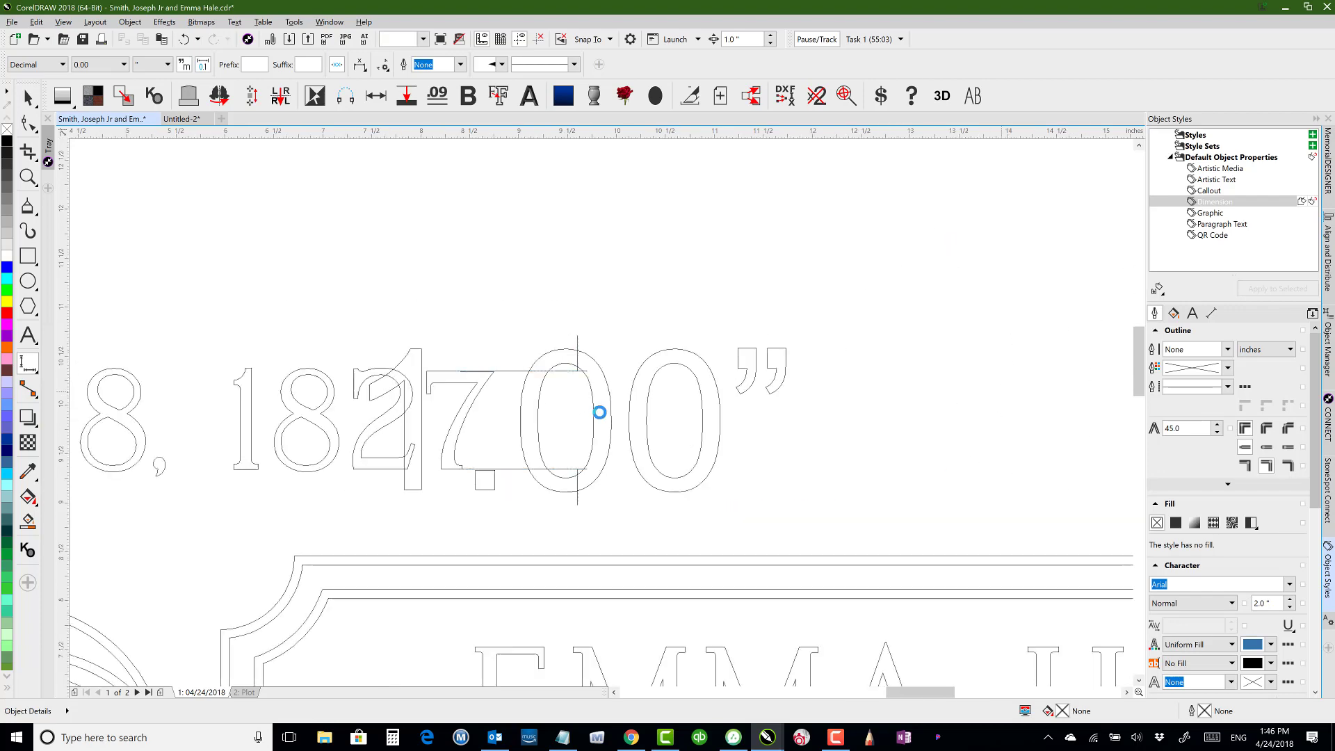
key(space)
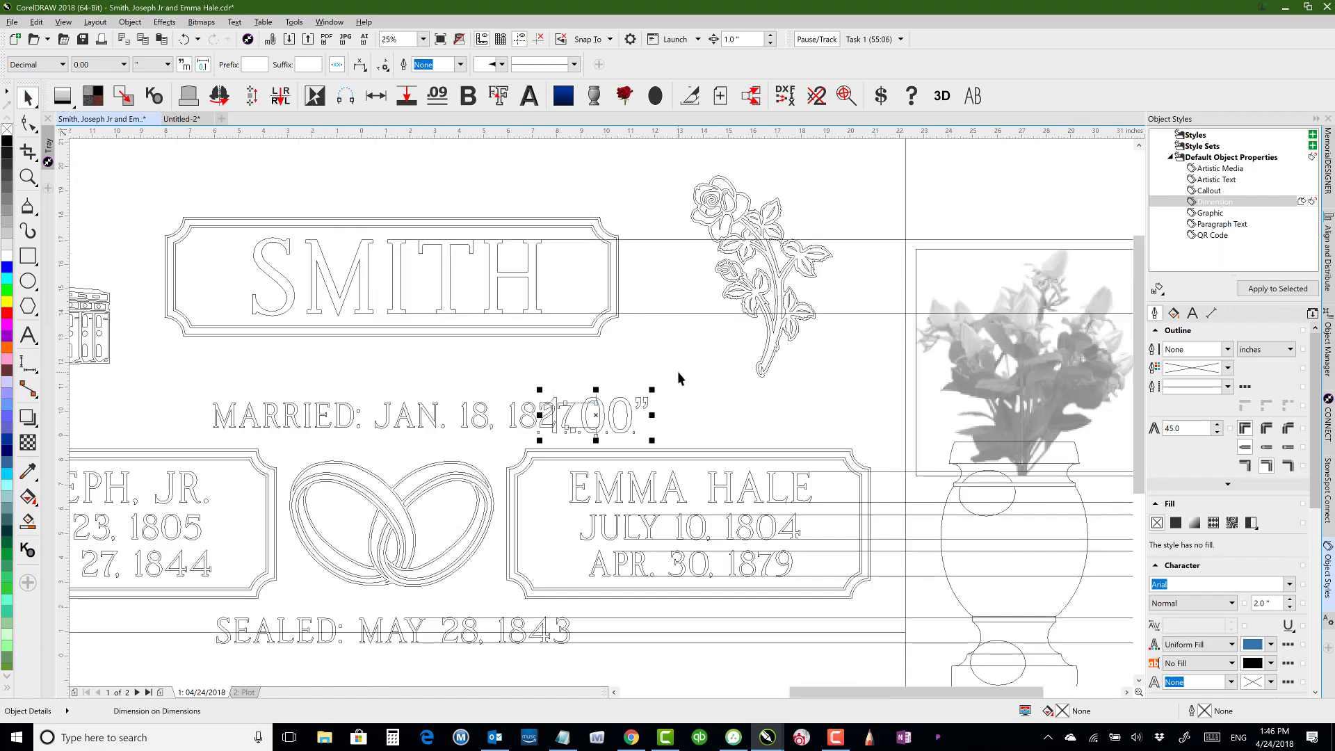
Align the new 1.00" label under the 3.00" label.
scroll(853, 398, down, 2)
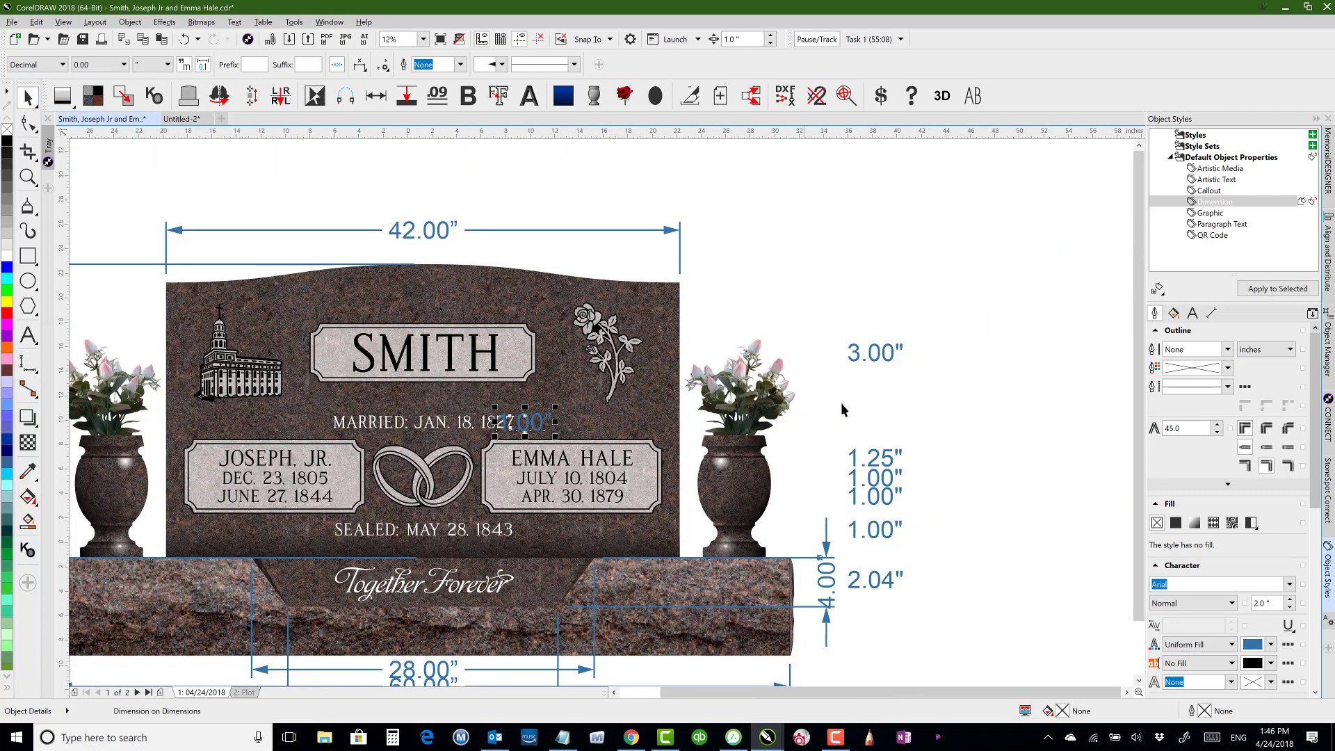
click(859, 355)
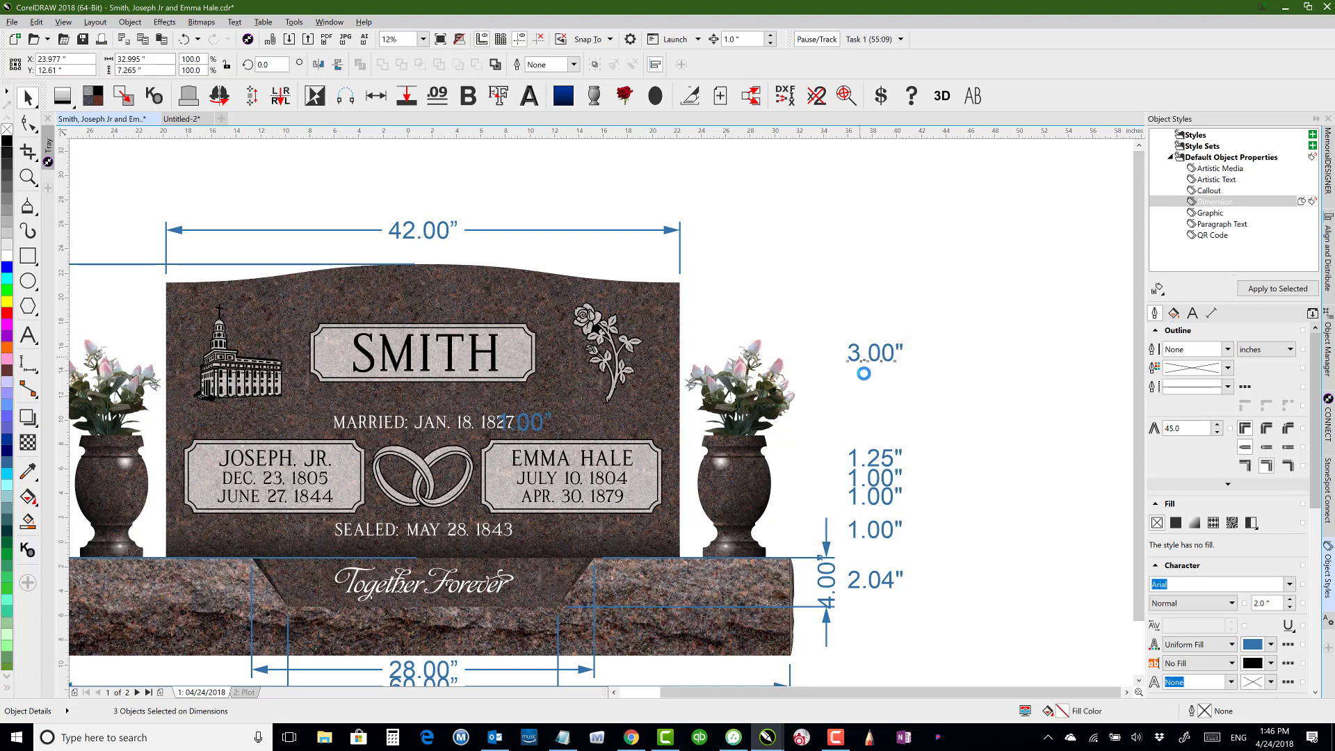
key(ctrl+z)
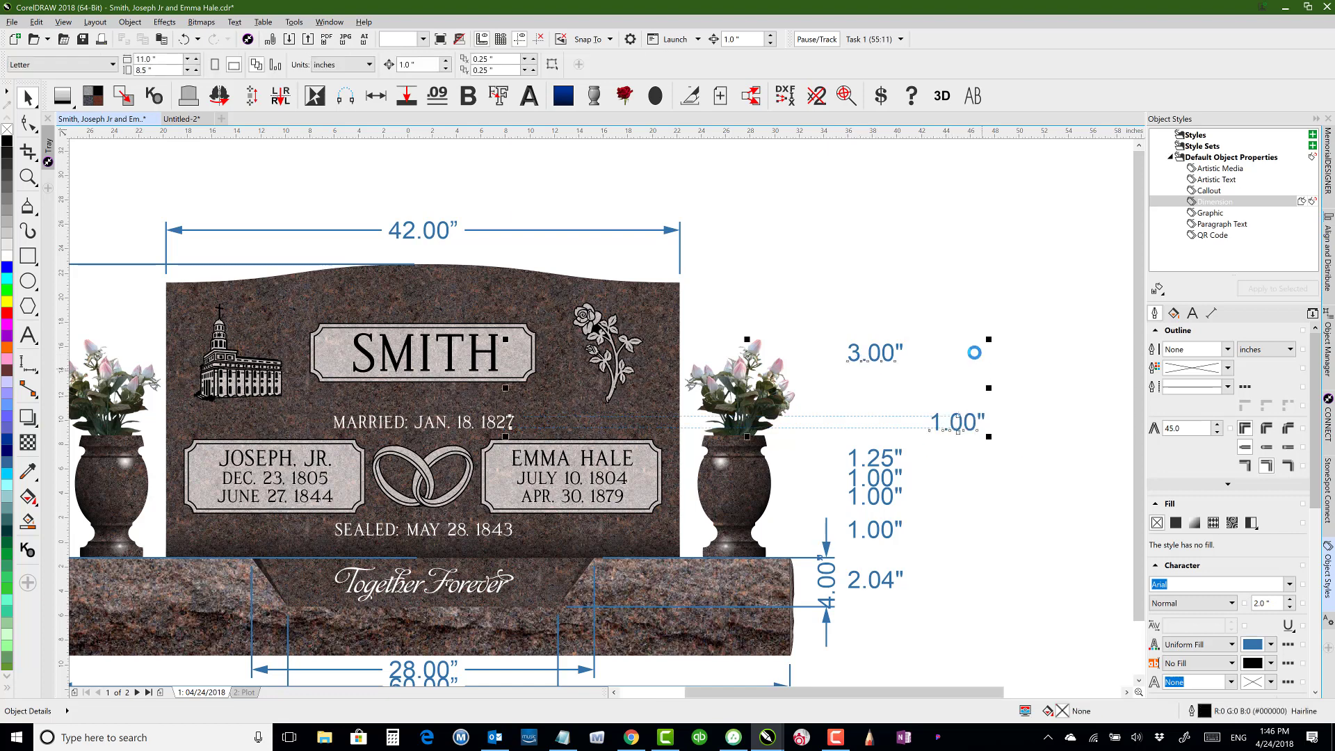
click(958, 422)
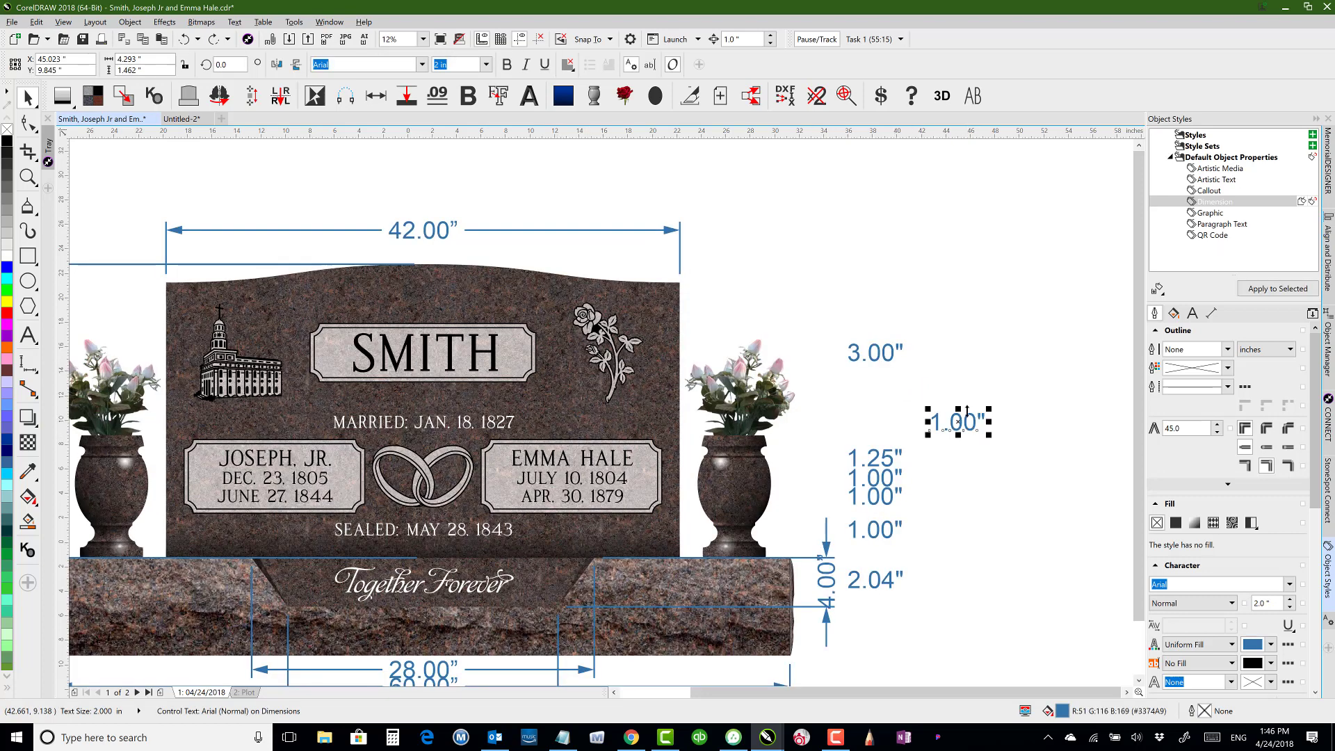
shift+click(873, 362)
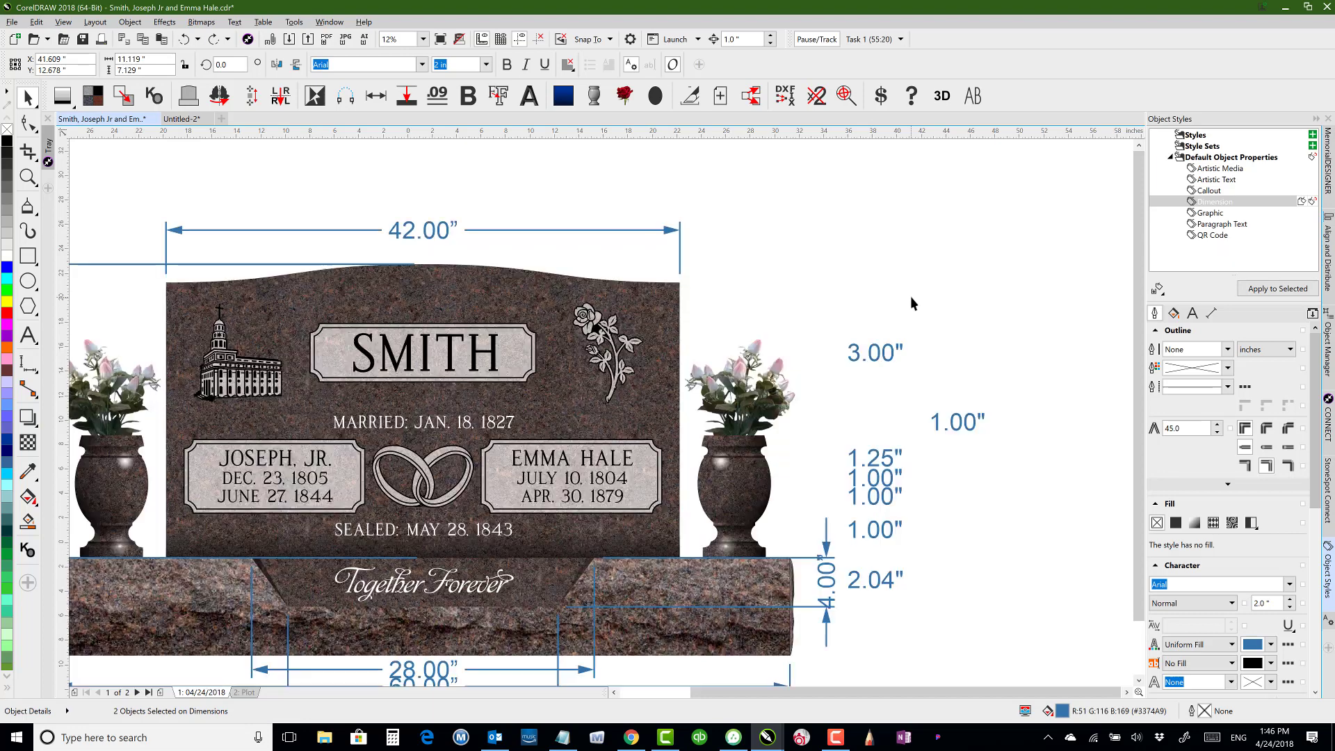
key(c)
click(948, 453)
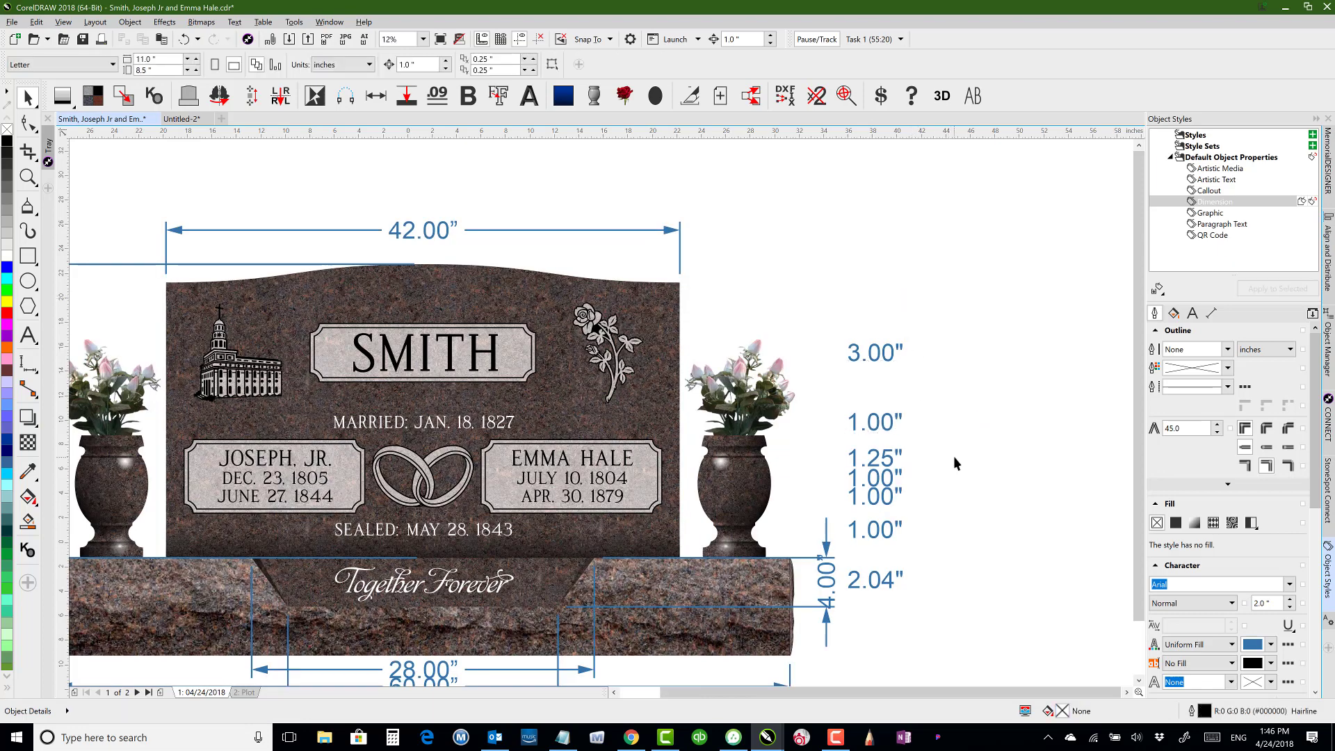
Colour all the stacked height labels red and show the granite swatch panel.
key(F4)
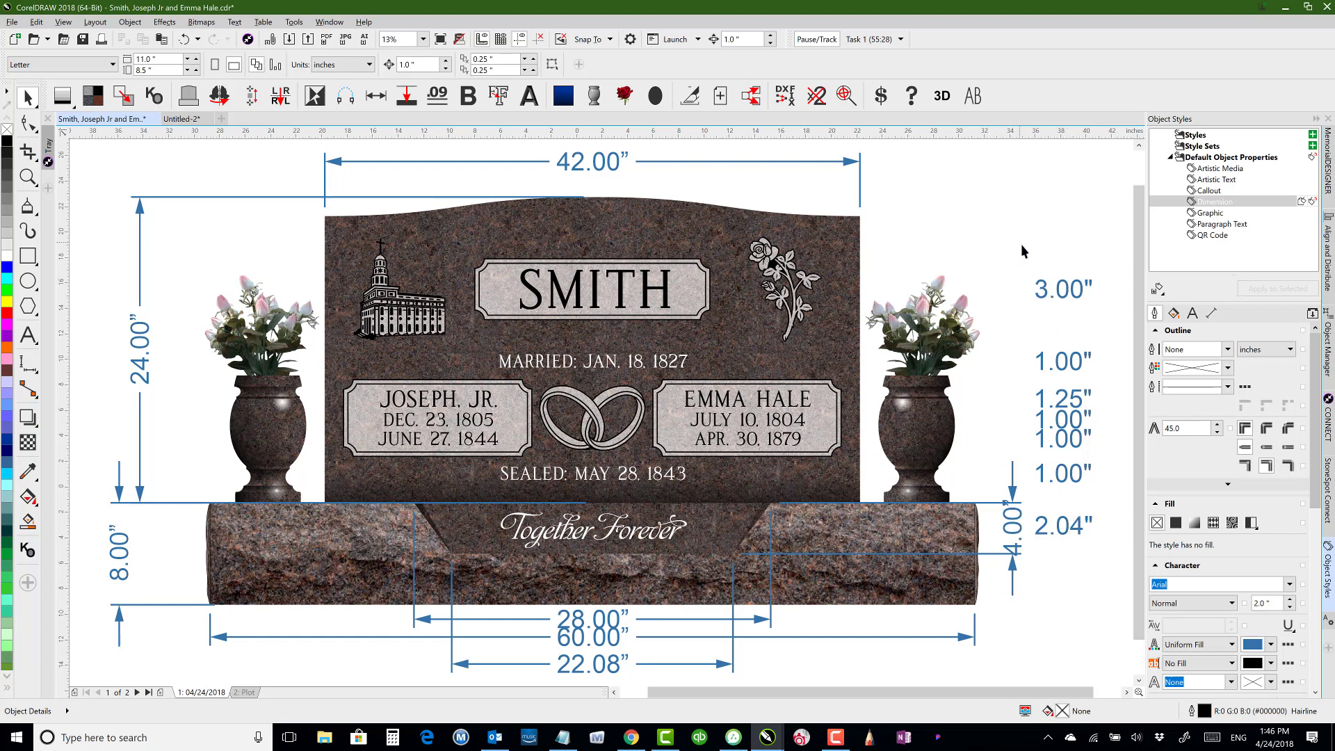
drag(1028, 236, 1112, 543)
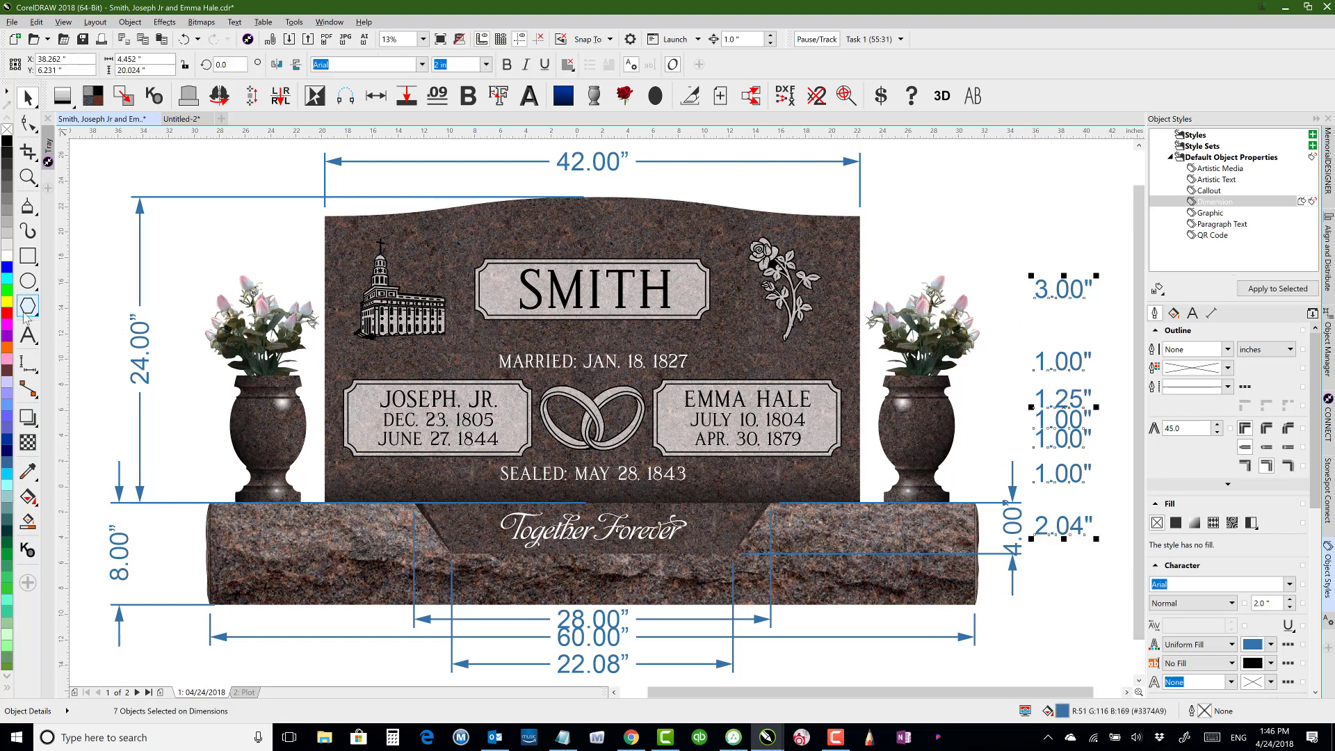
click(6, 316)
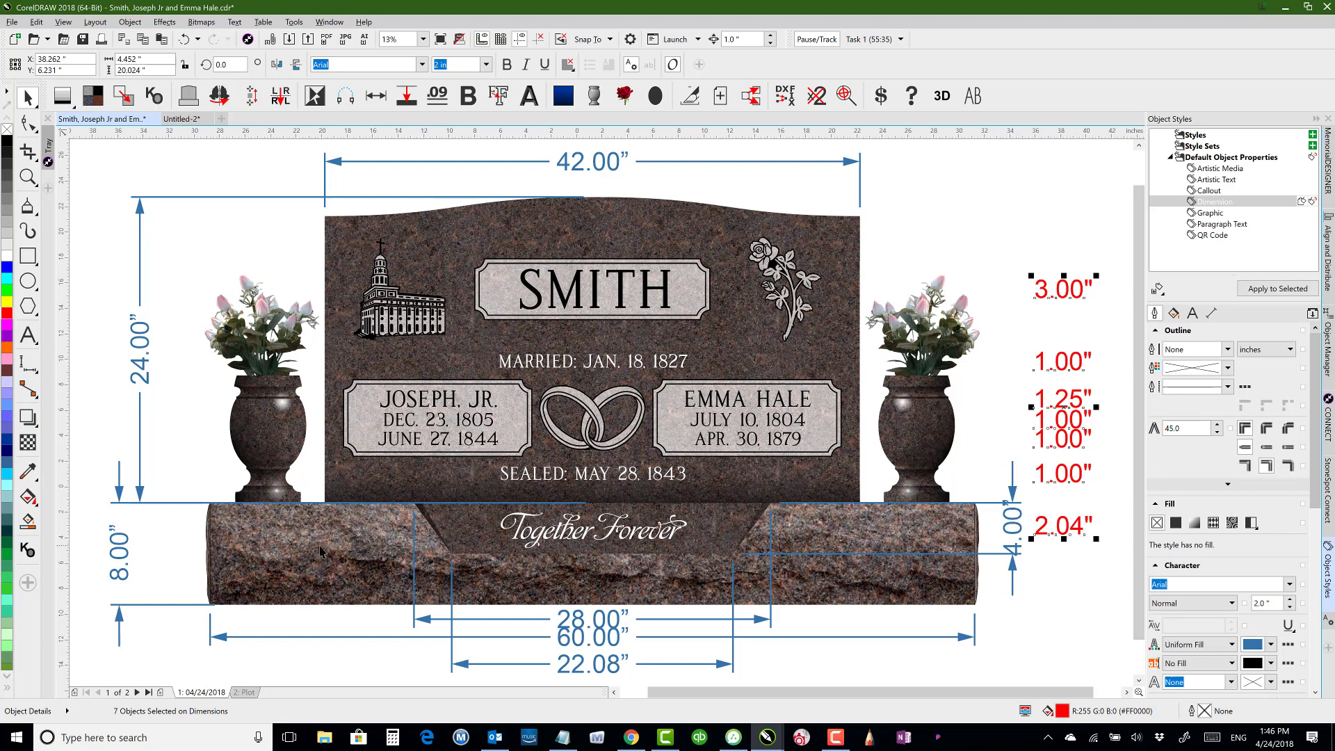
click(209, 162)
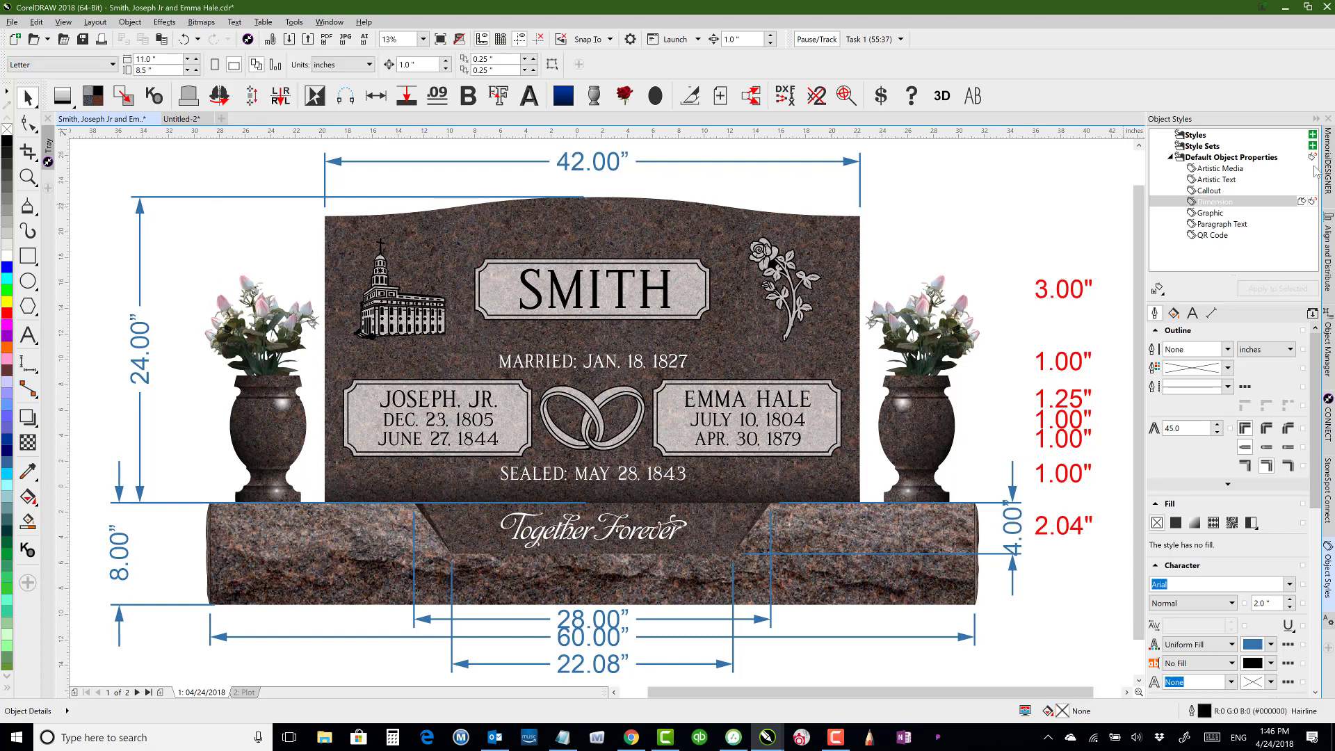
click(1328, 165)
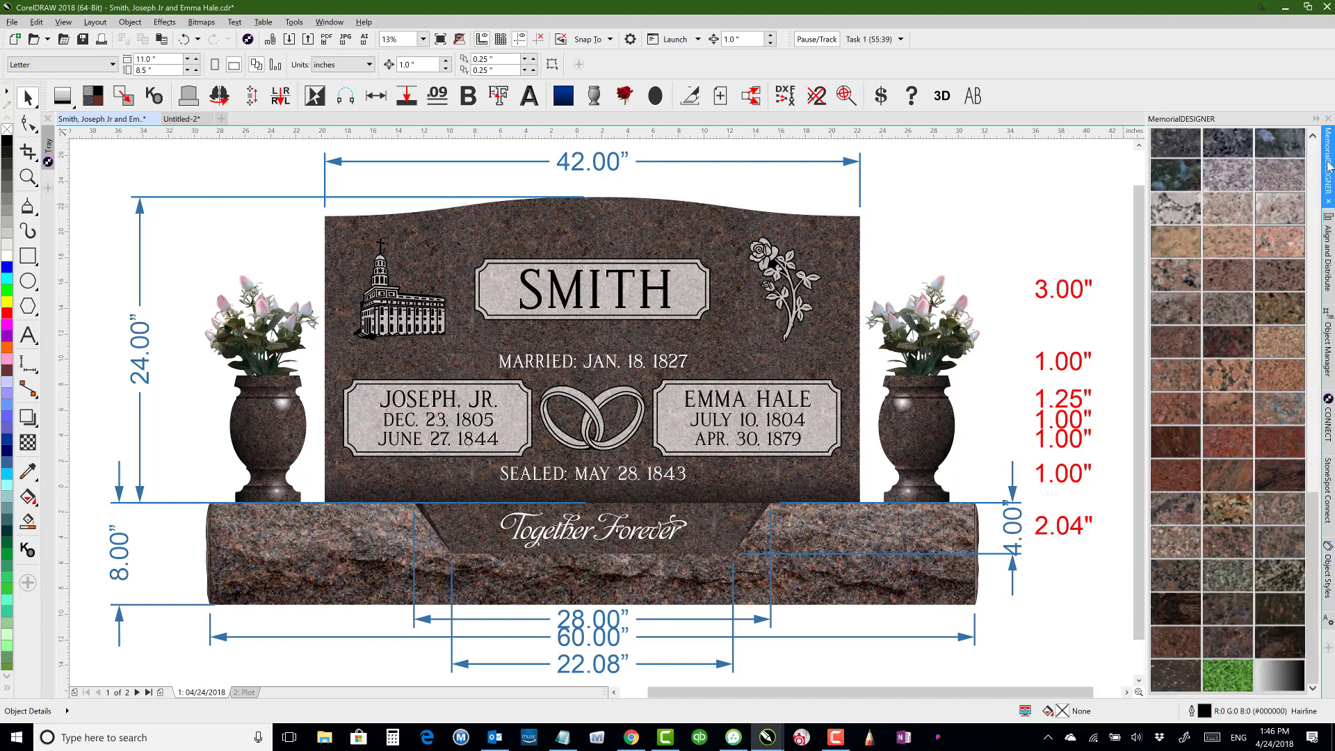
Hide the Dimensions layer in the Object Manager.
click(1328, 348)
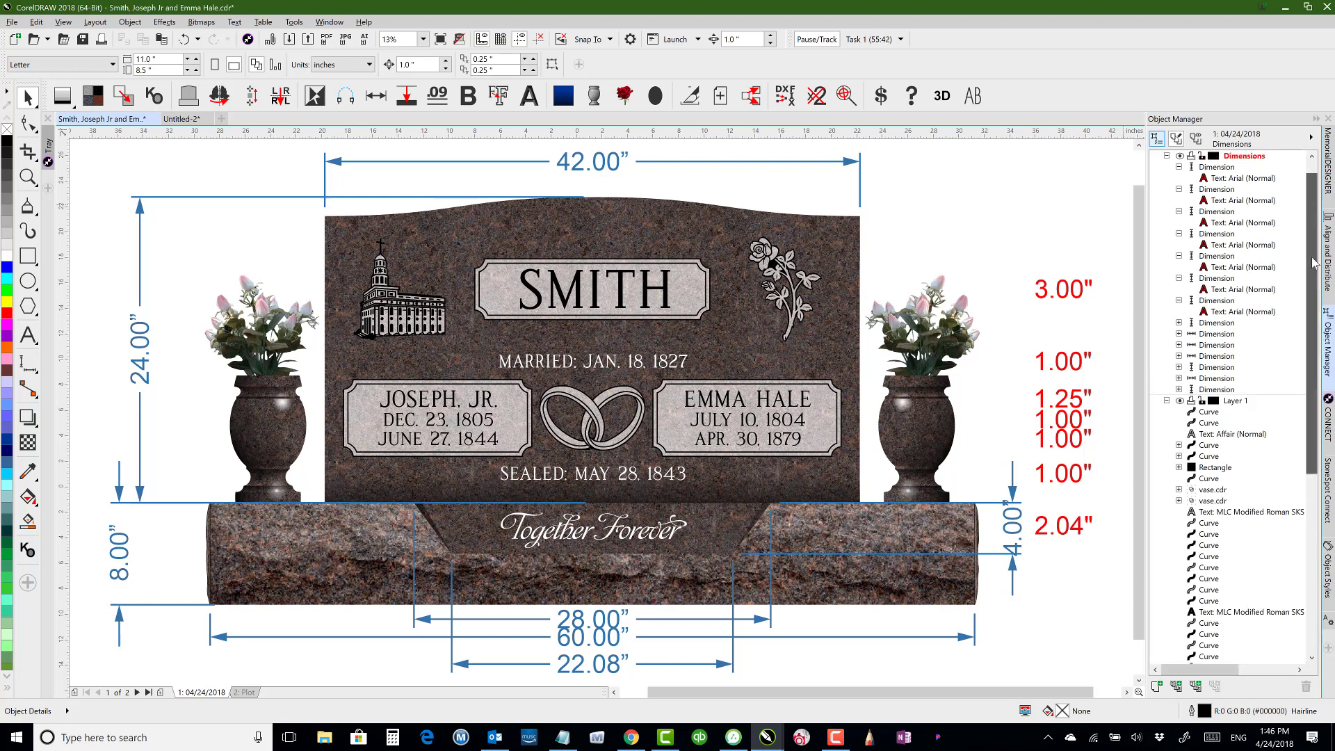
scroll(1300, 240, up, 2)
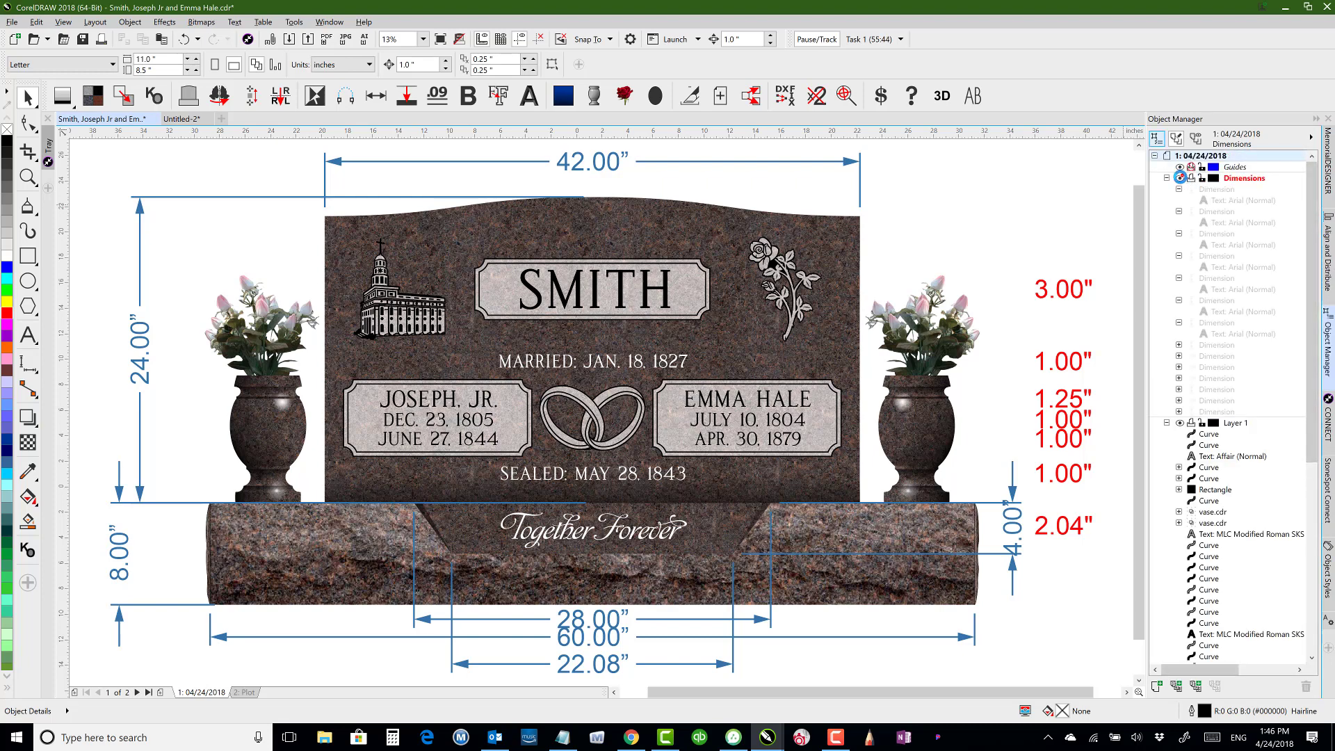
click(1179, 178)
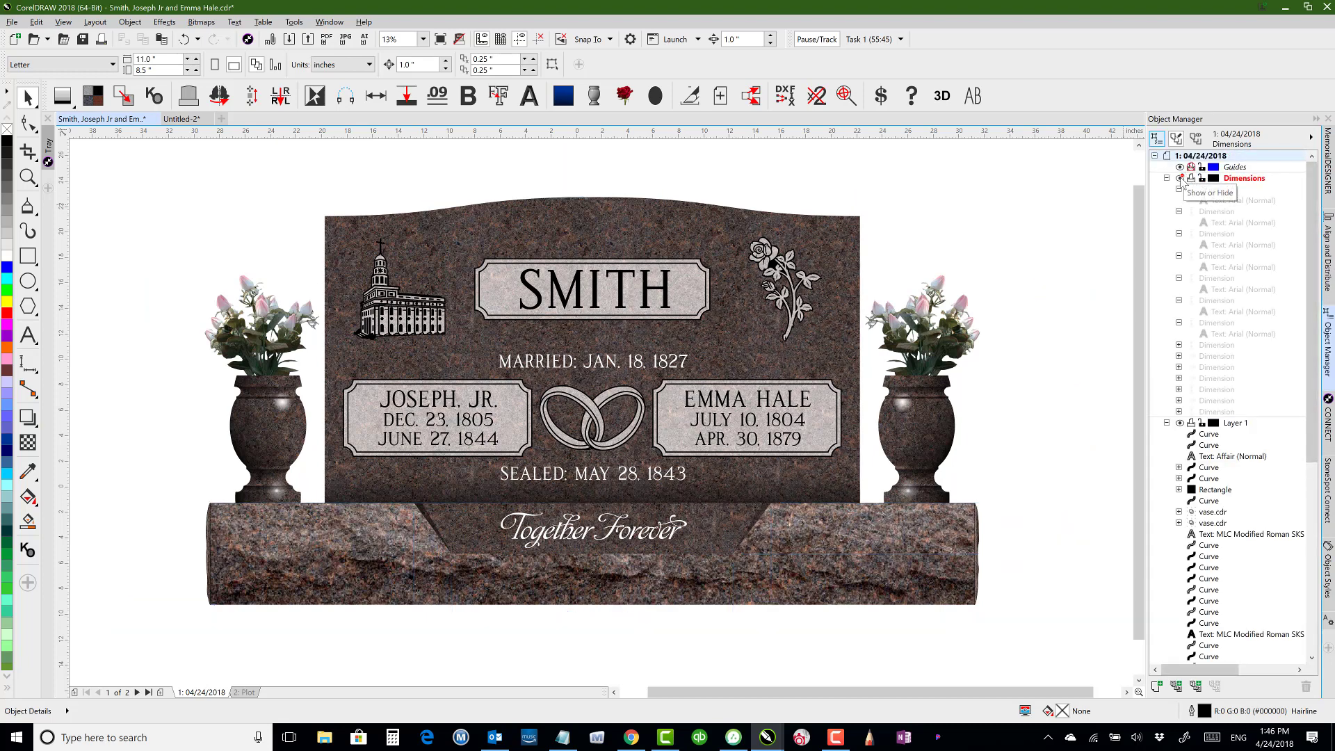
click(1179, 178)
click(1179, 178)
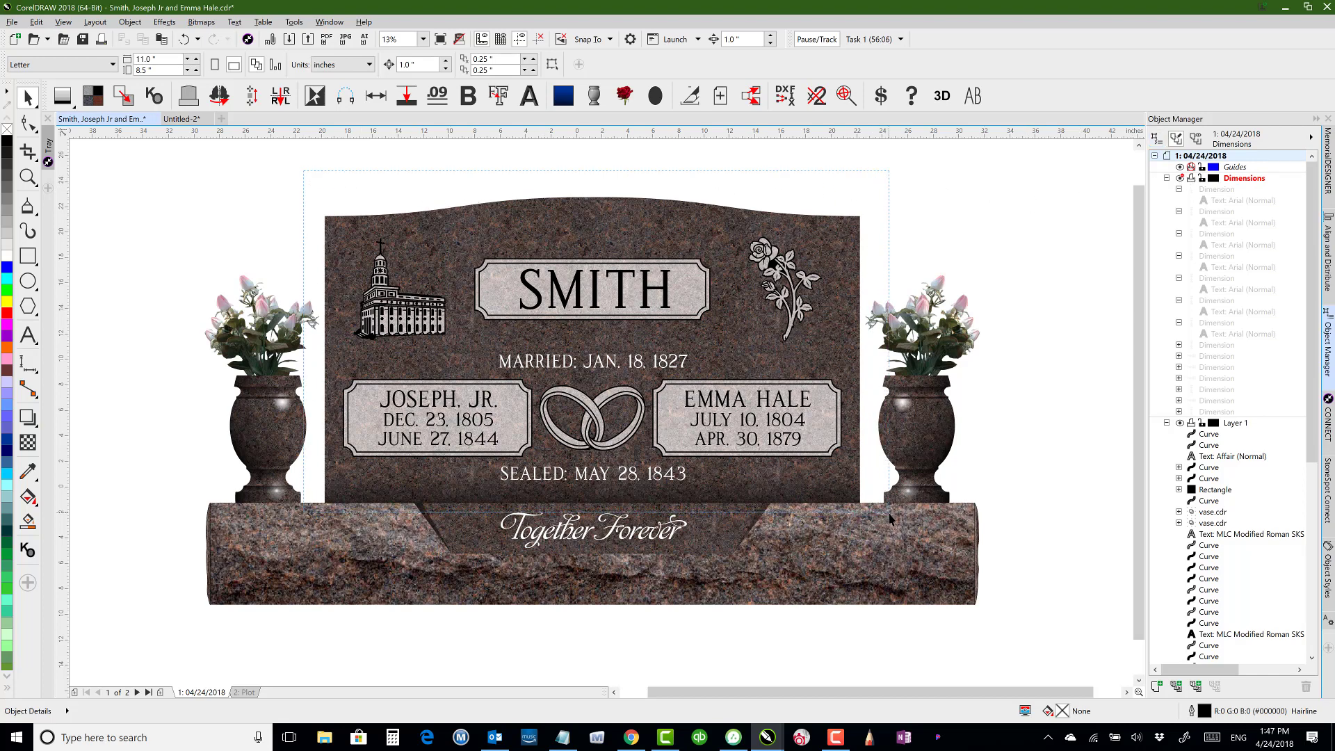
Select all the headstone artwork and generate an outline plot page from it.
key(ctrl+a)
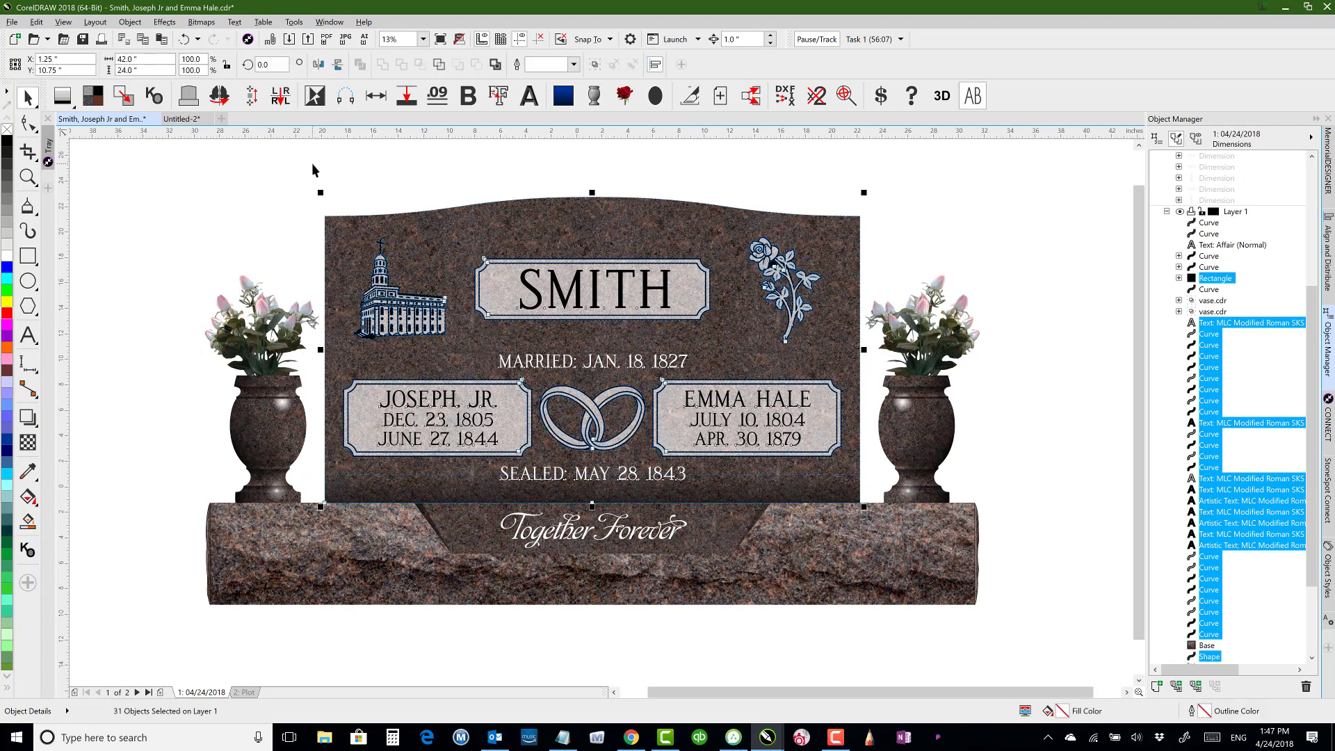
drag(886, 584, 309, 178)
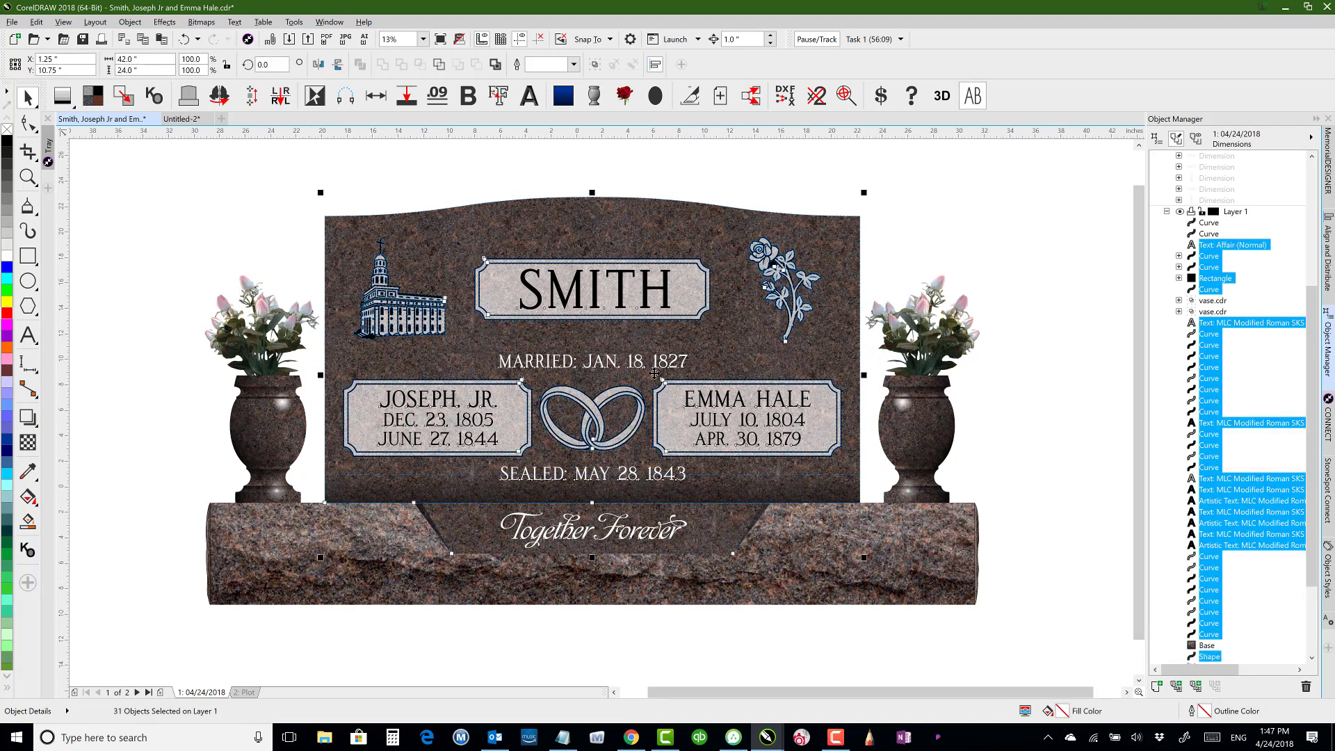
click(690, 95)
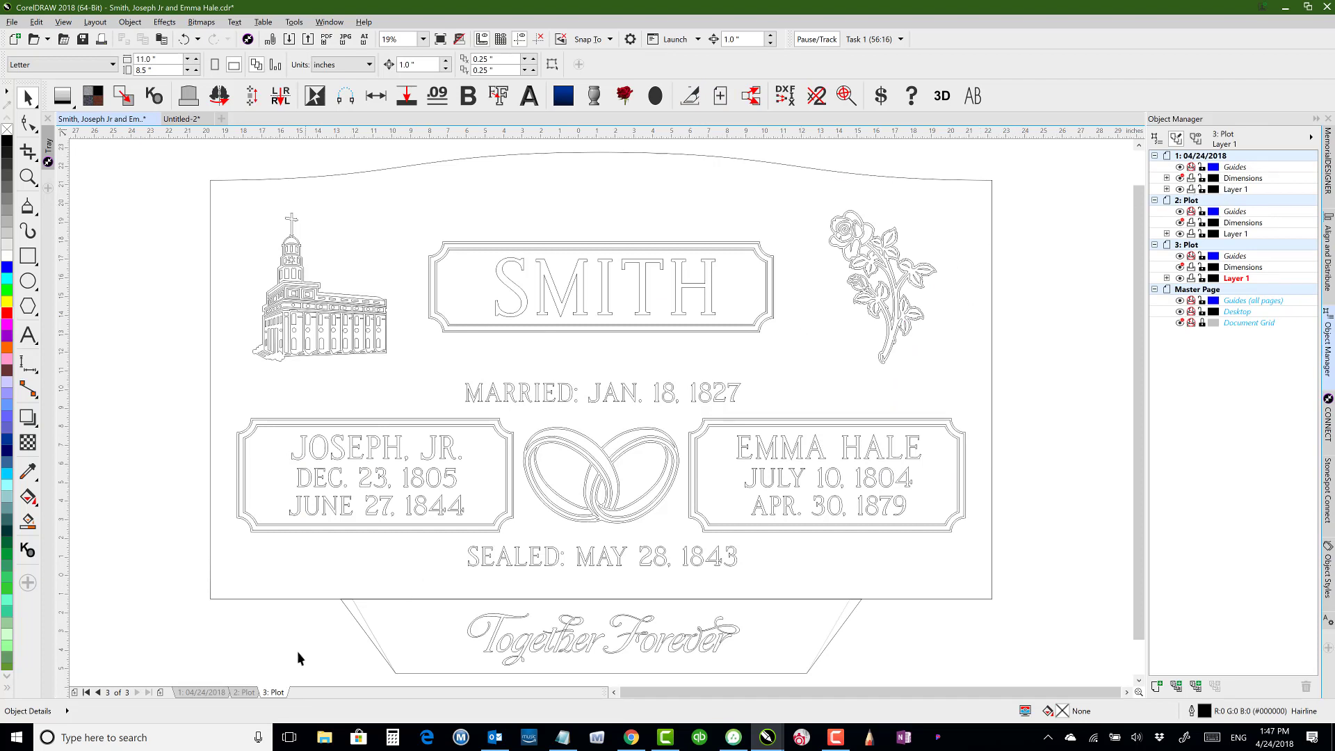
Delete the 3: Plot page using its tab's context menu.
right_click(276, 690)
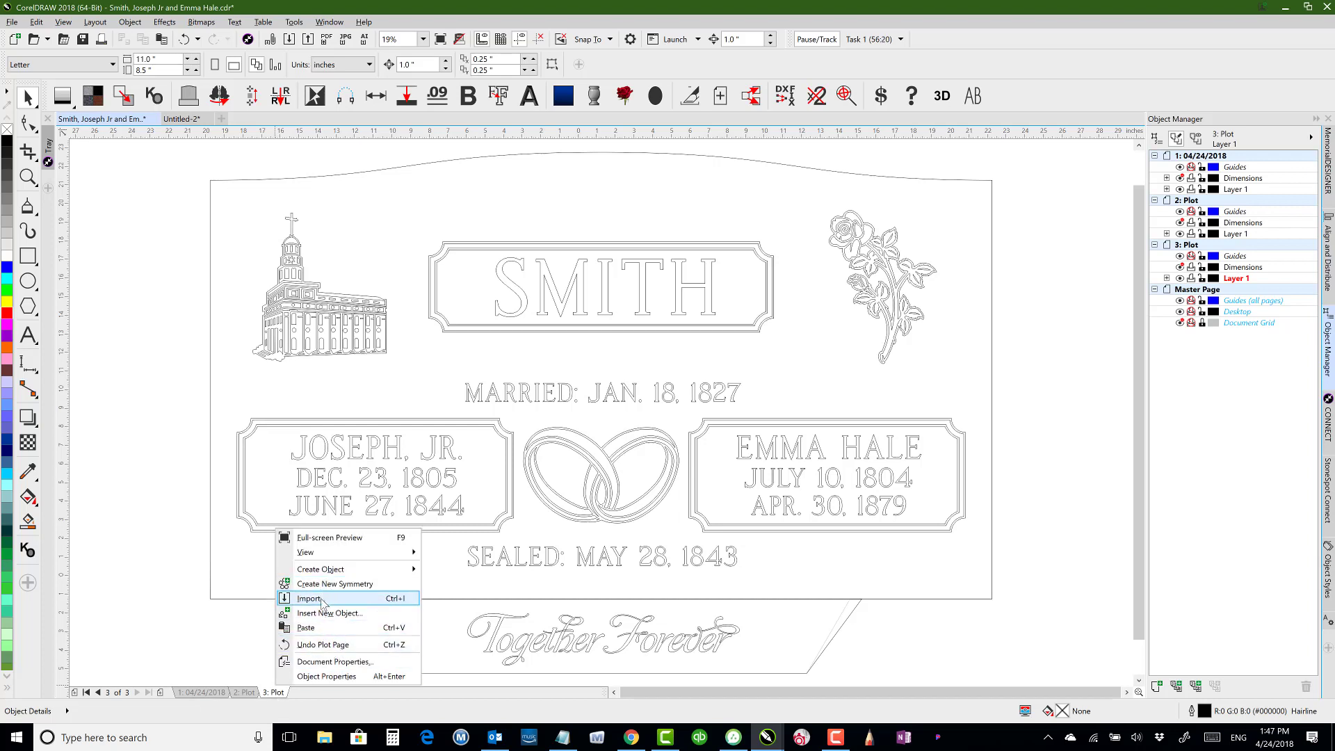
click(270, 693)
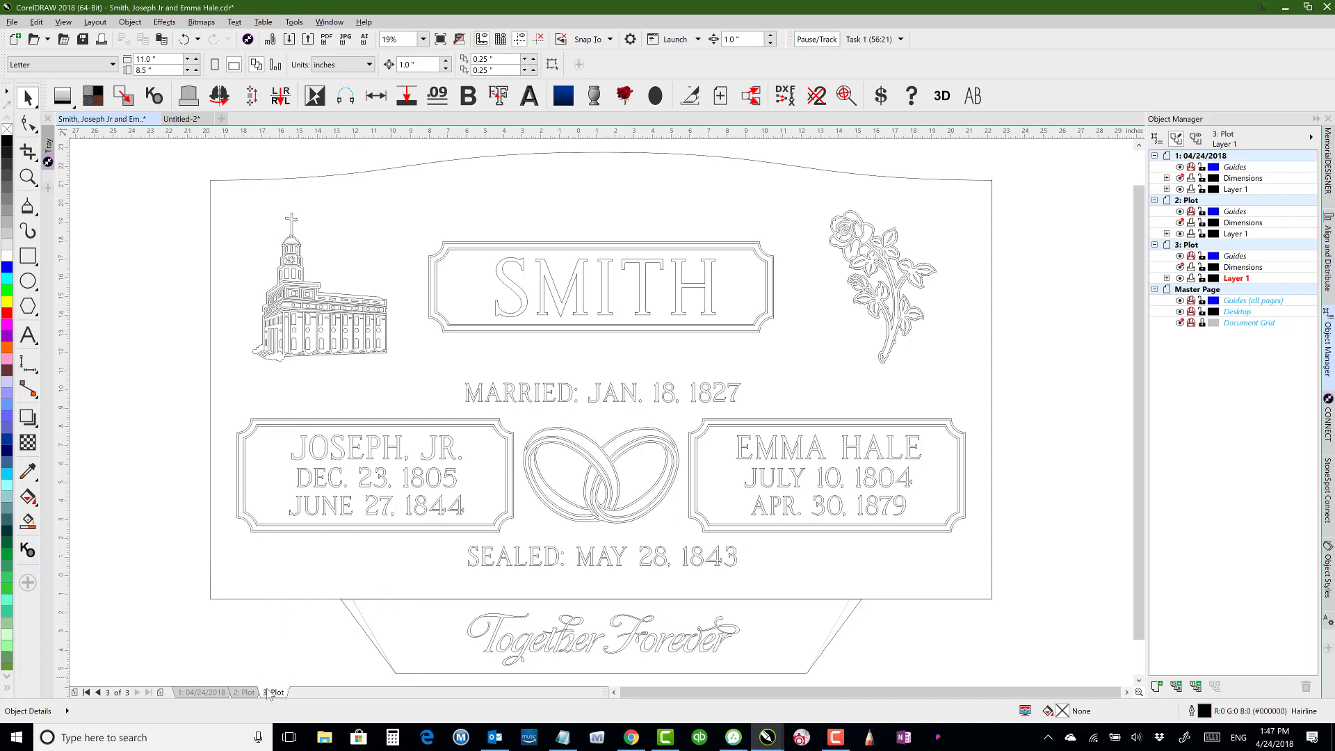
right_click(270, 692)
click(278, 667)
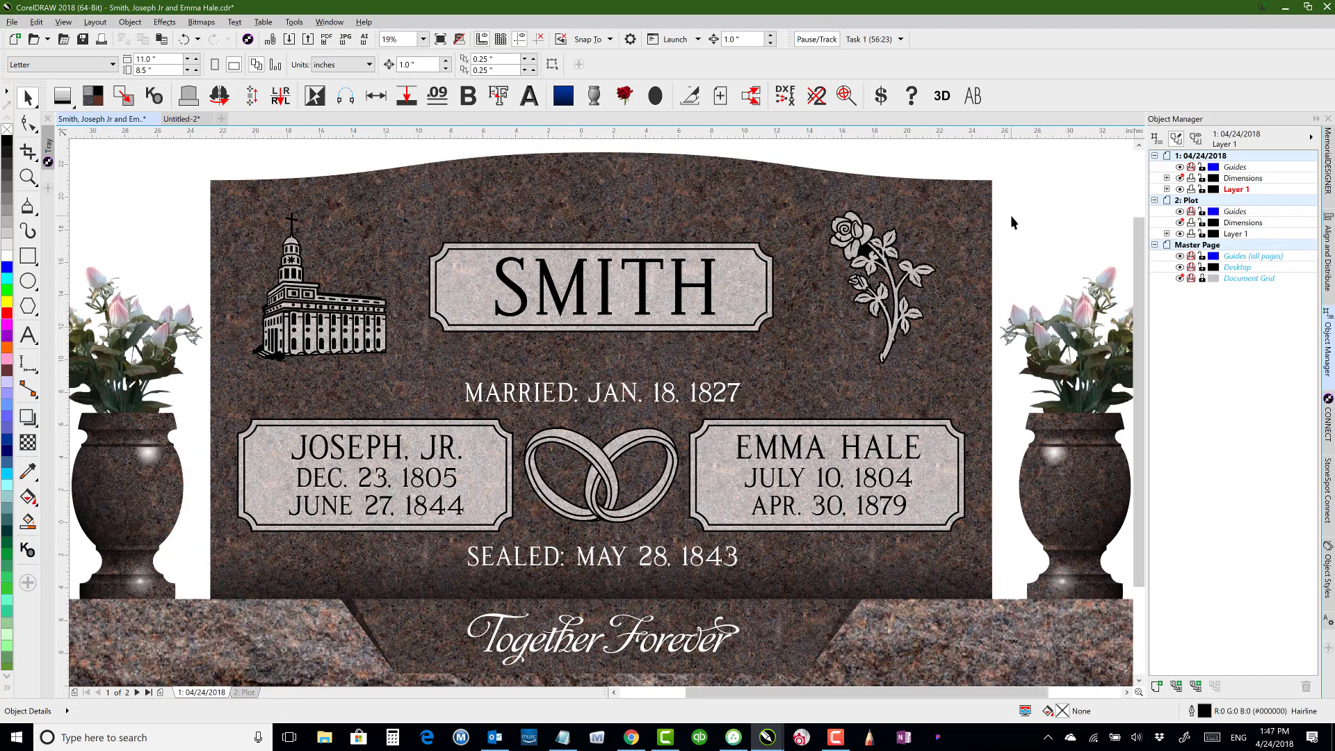
Make the Dimensions layer visible again and fit everything in view.
key(F4)
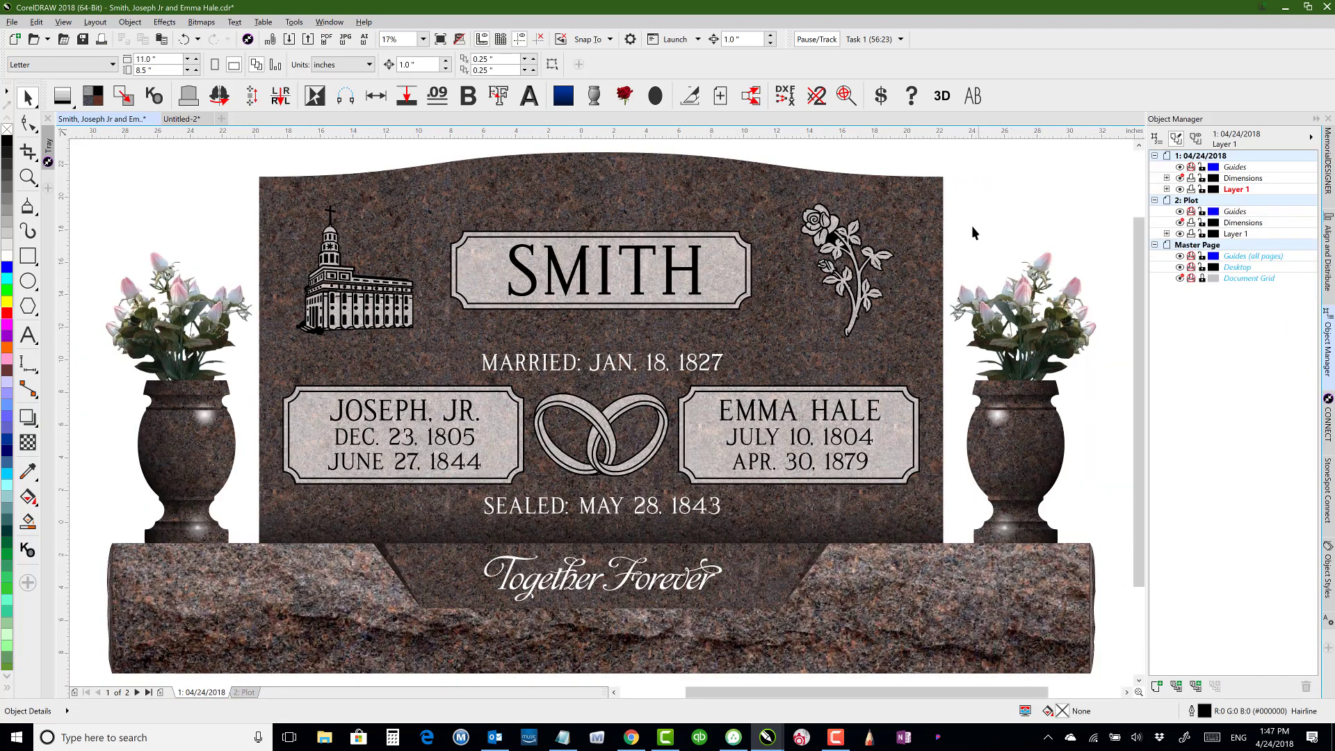
click(1180, 178)
key(F4)
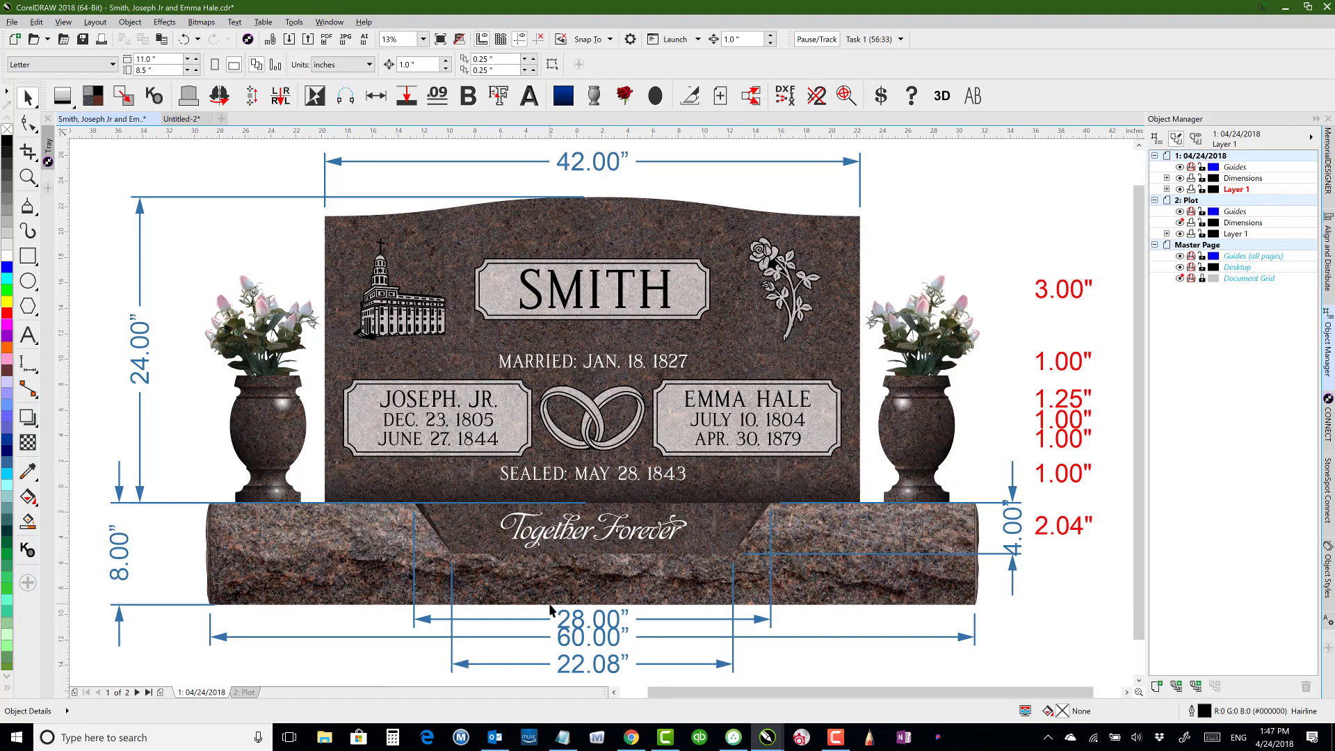
Delete the 28.00" and 22.08" dimensions, then undo to restore them.
click(581, 621)
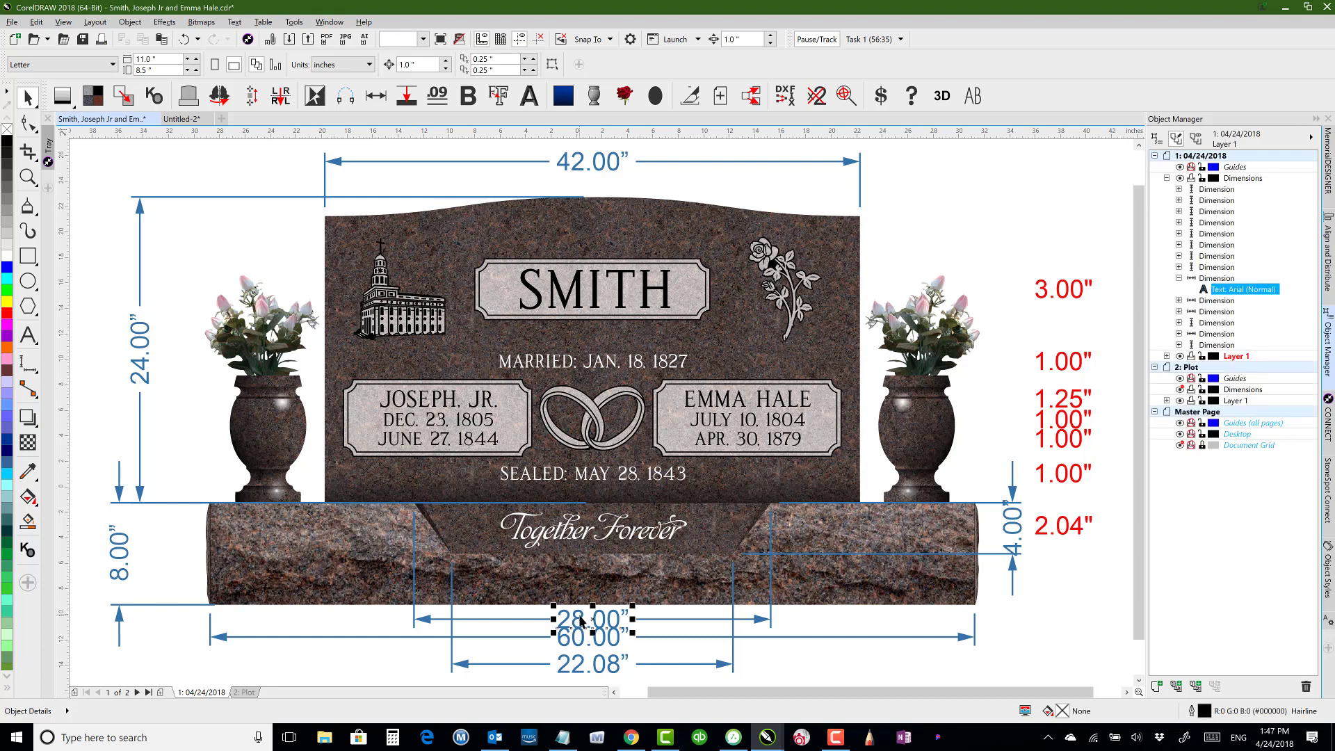
key(Delete)
click(583, 662)
key(Delete)
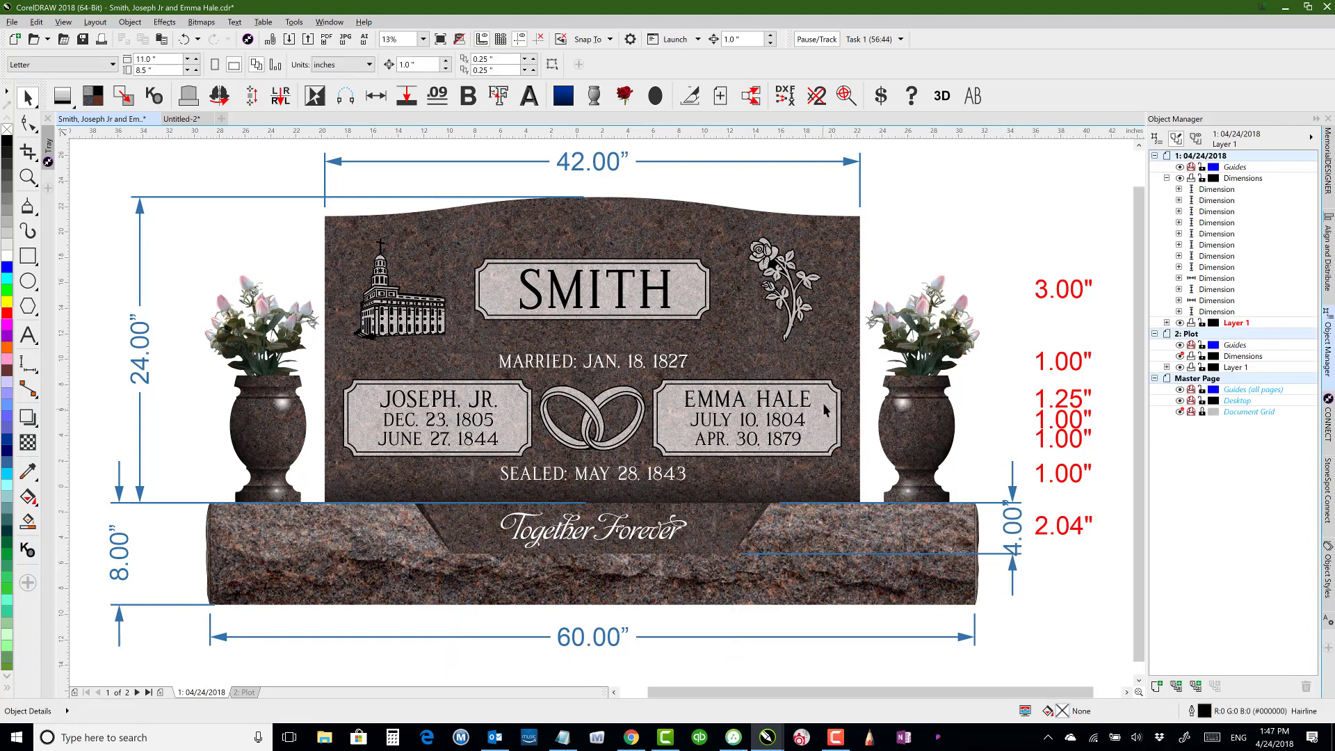
key(ctrl+z)
key(ctrl+z)
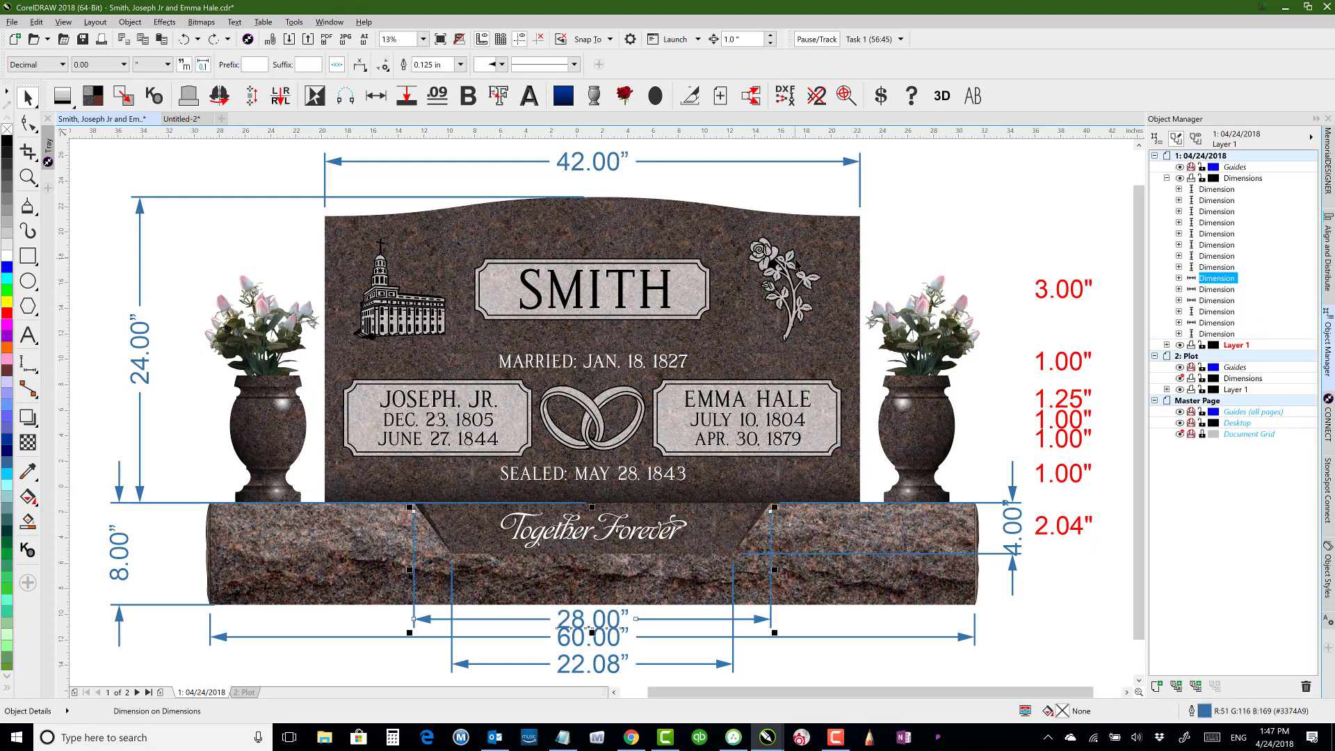
scroll(421, 556, down, 3)
click(187, 313)
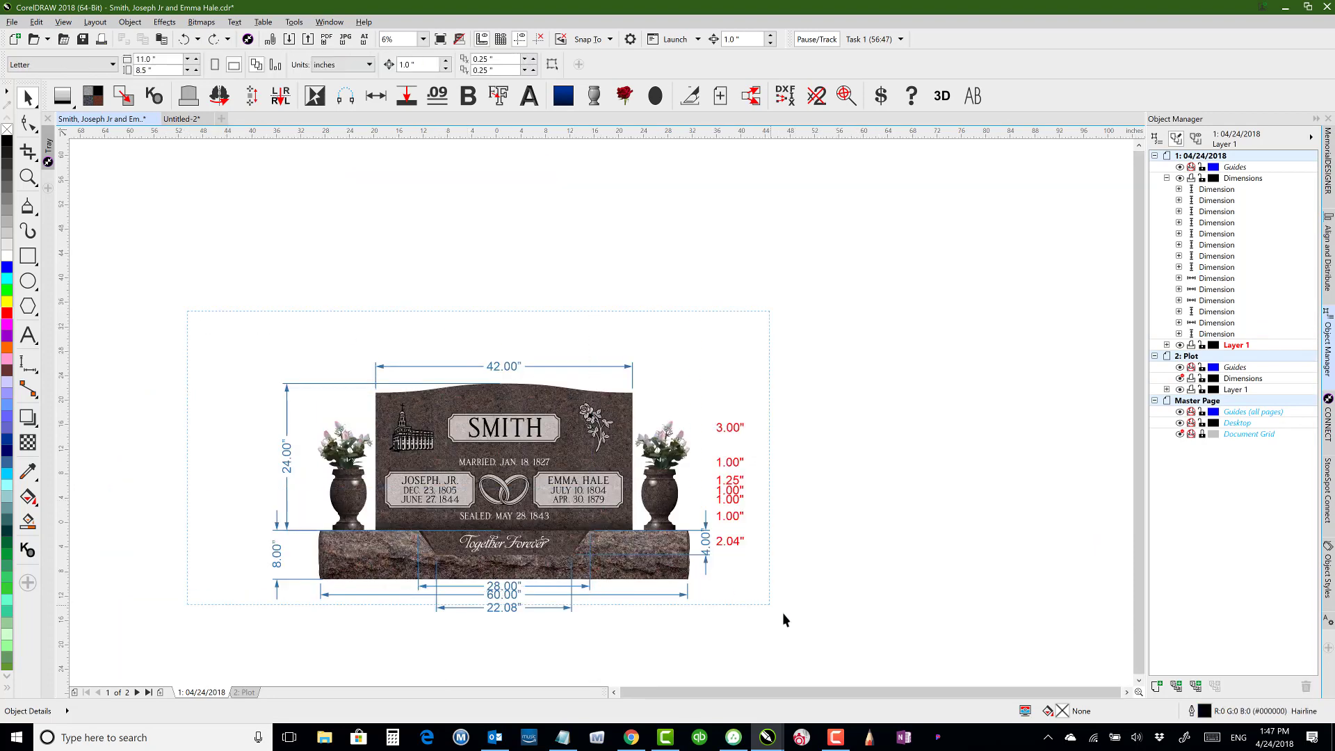
mouse_move(788, 619)
mouse_down()
mouse_move(837, 627)
mouse_move(812, 615)
mouse_up()
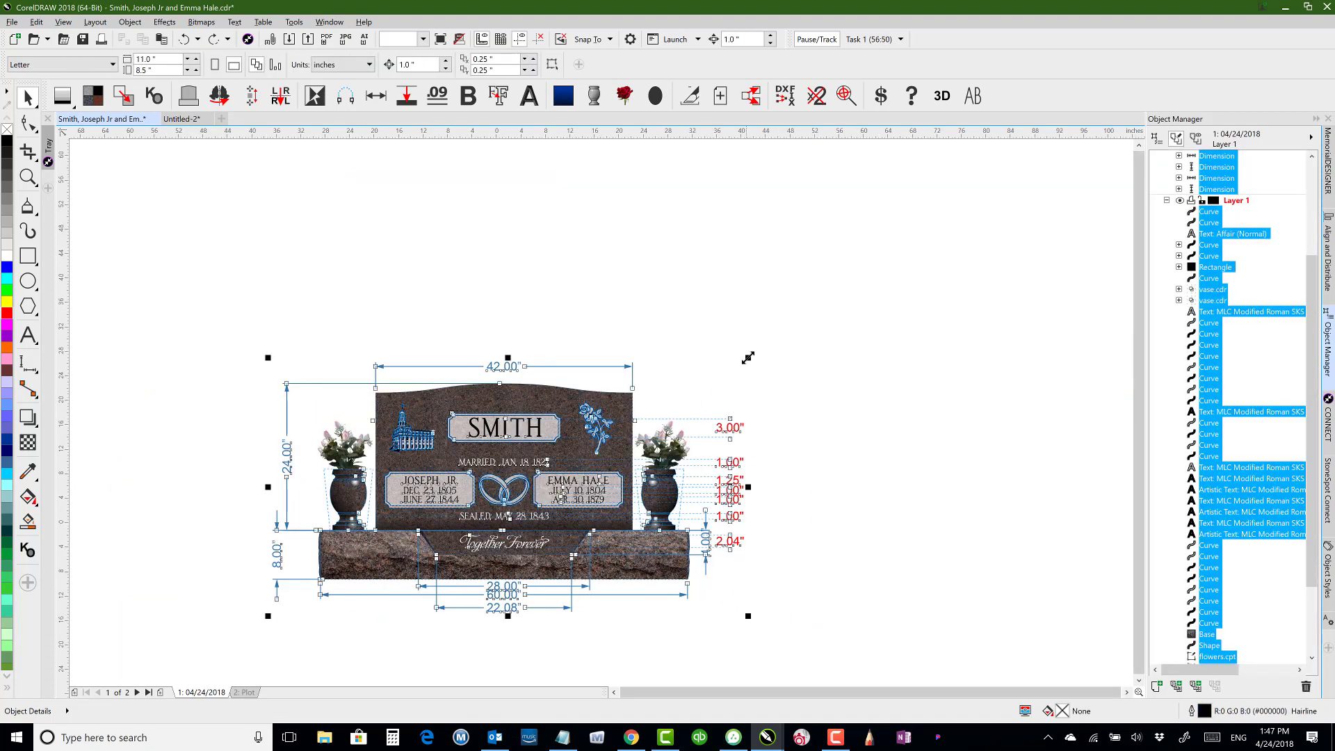
drag(748, 355, 430, 480)
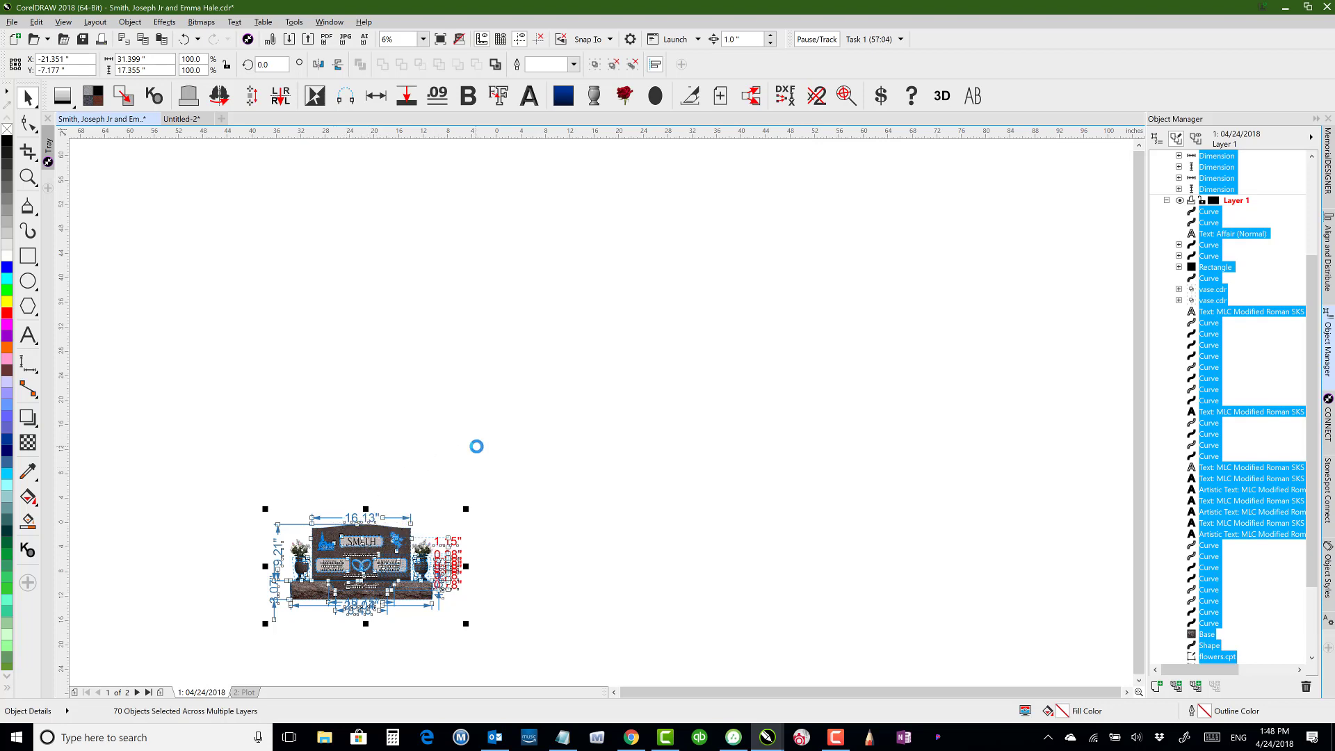
Turn off dynamic dimensioning for the 42.00" width dimension.
click(549, 296)
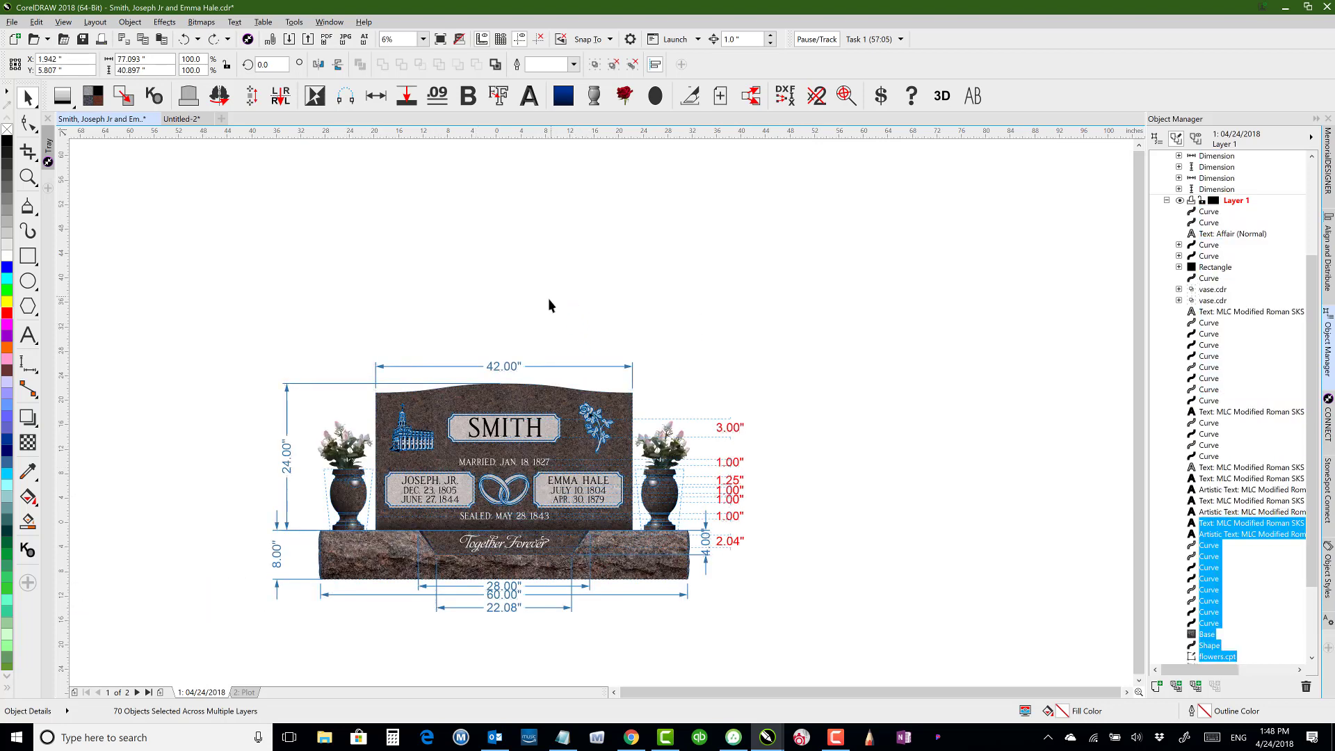
click(498, 369)
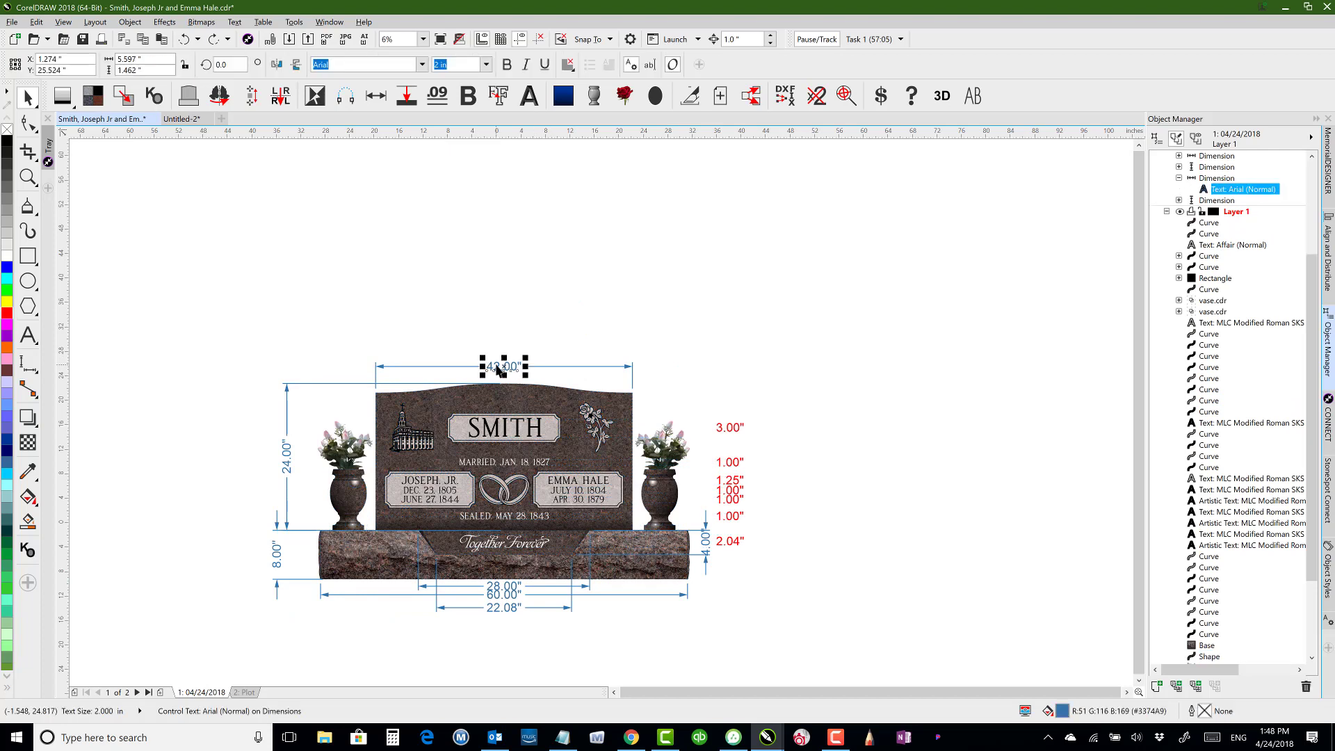
click(474, 371)
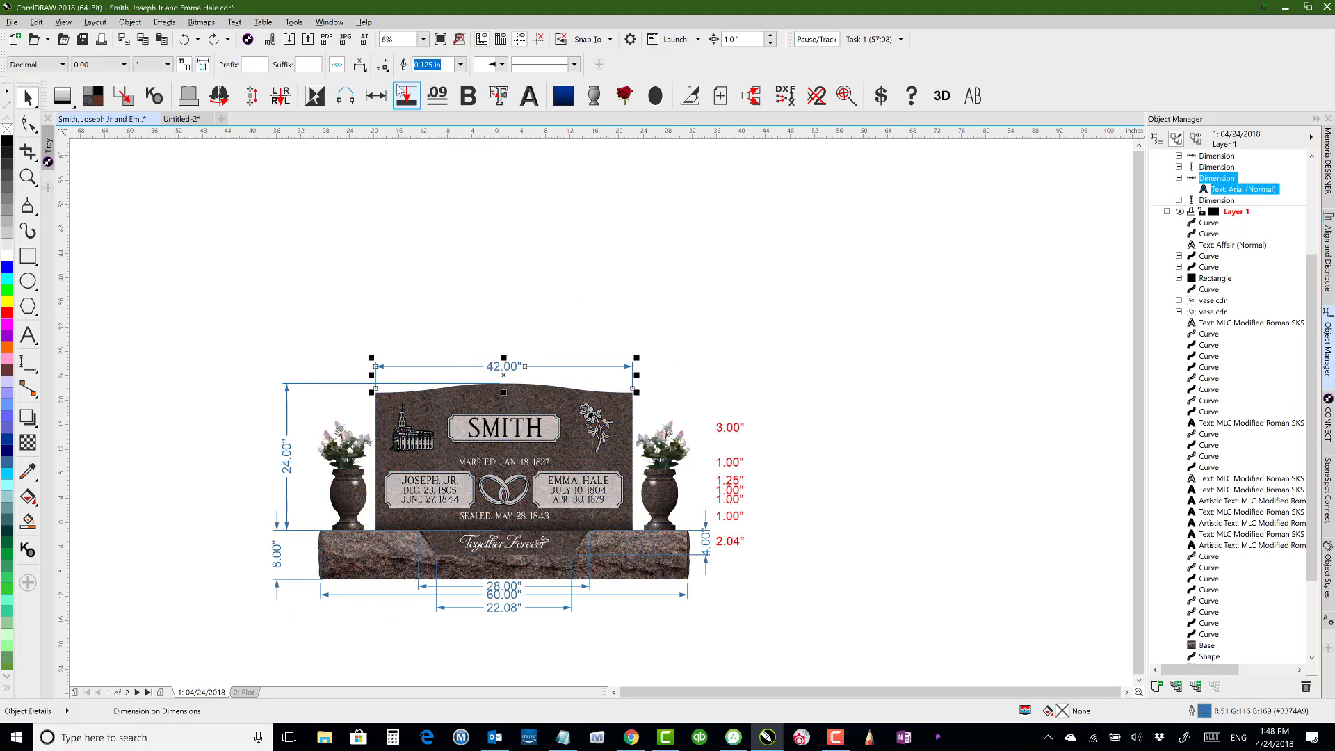
click(337, 66)
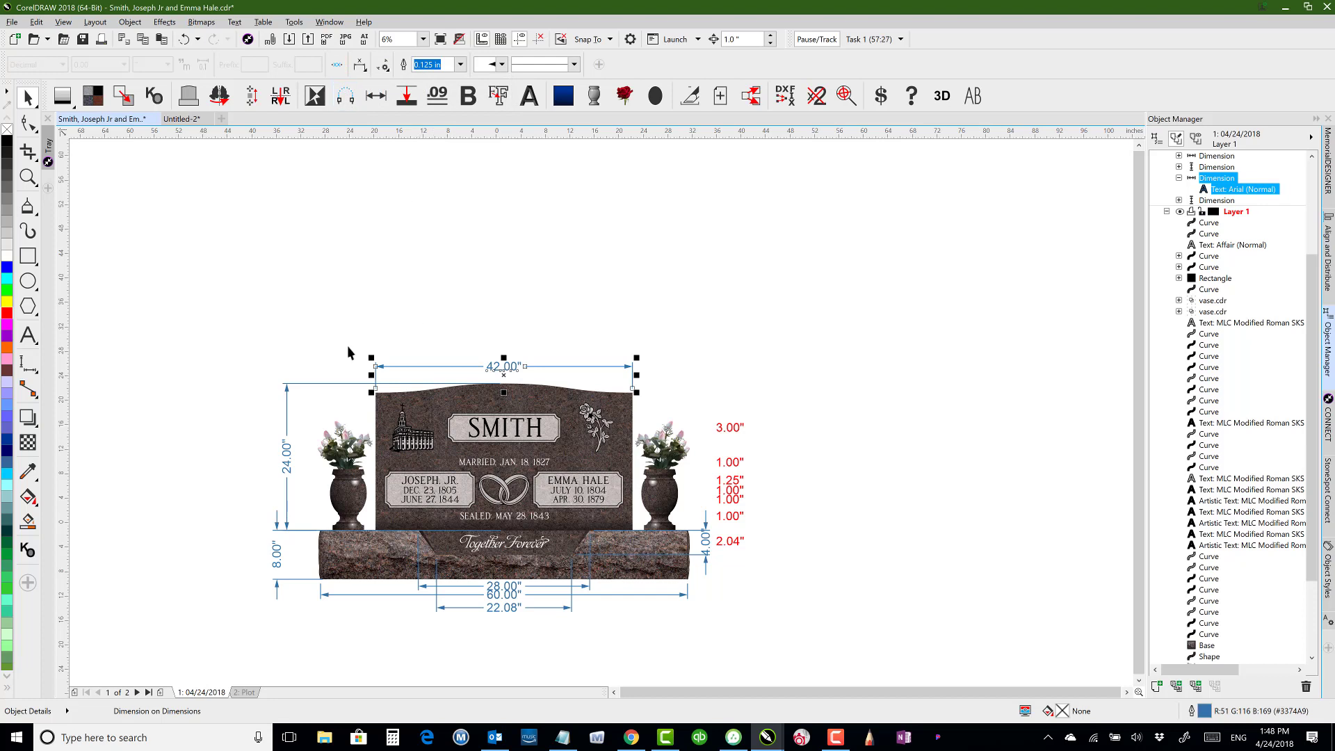
Test the dimensions by scaling the whole design to half size, then undo.
click(308, 384)
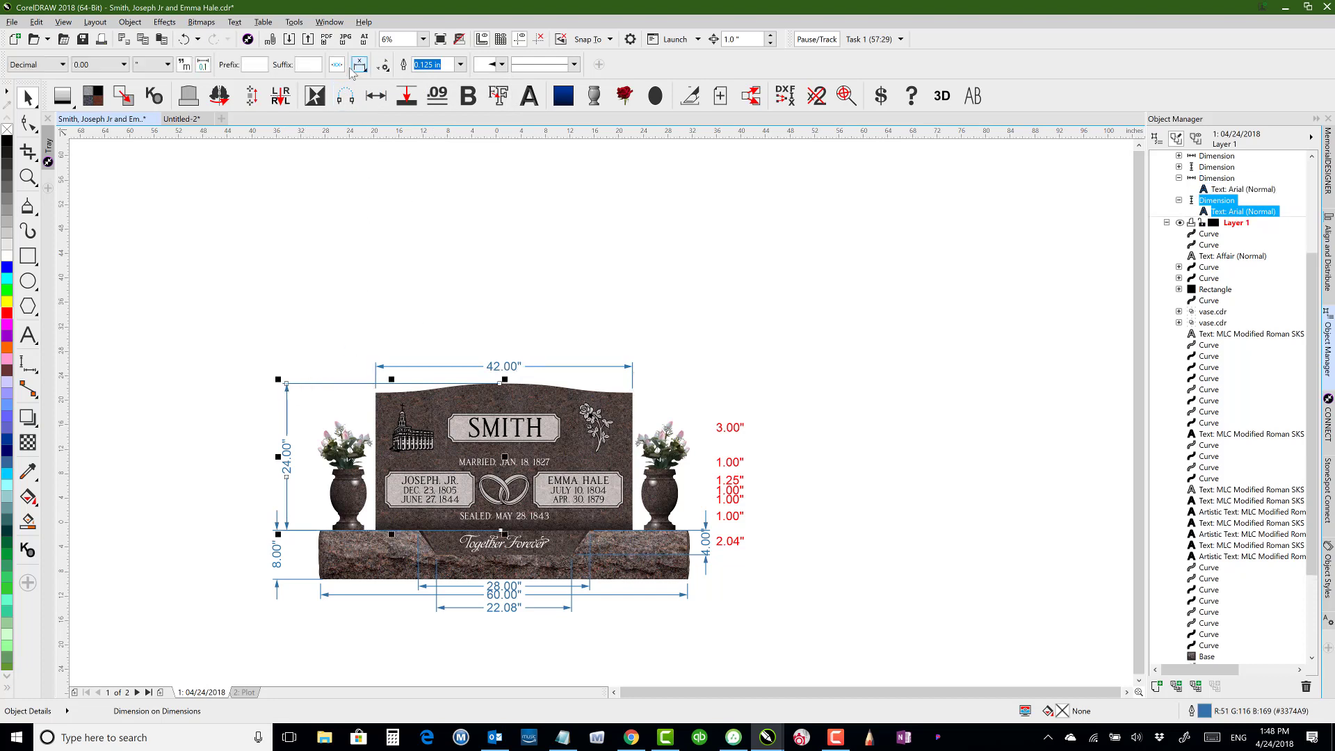
click(232, 280)
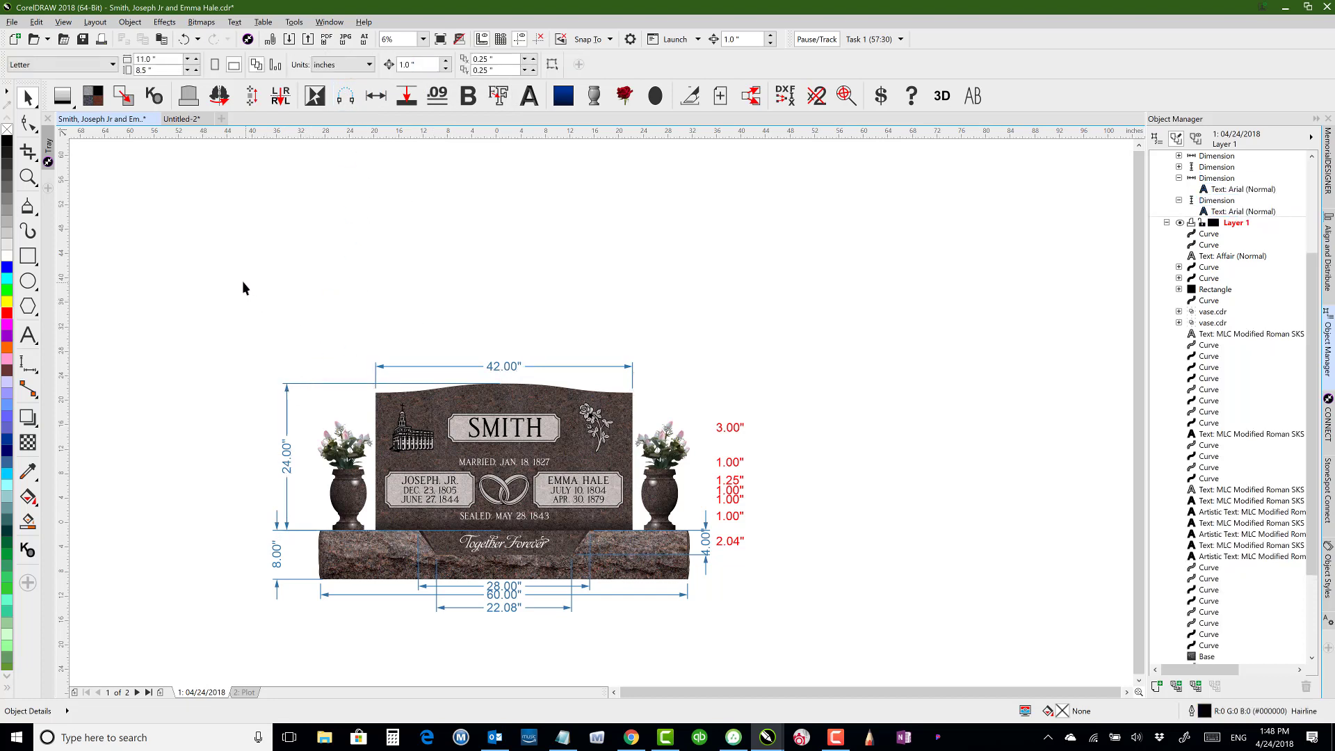
drag(232, 281, 805, 649)
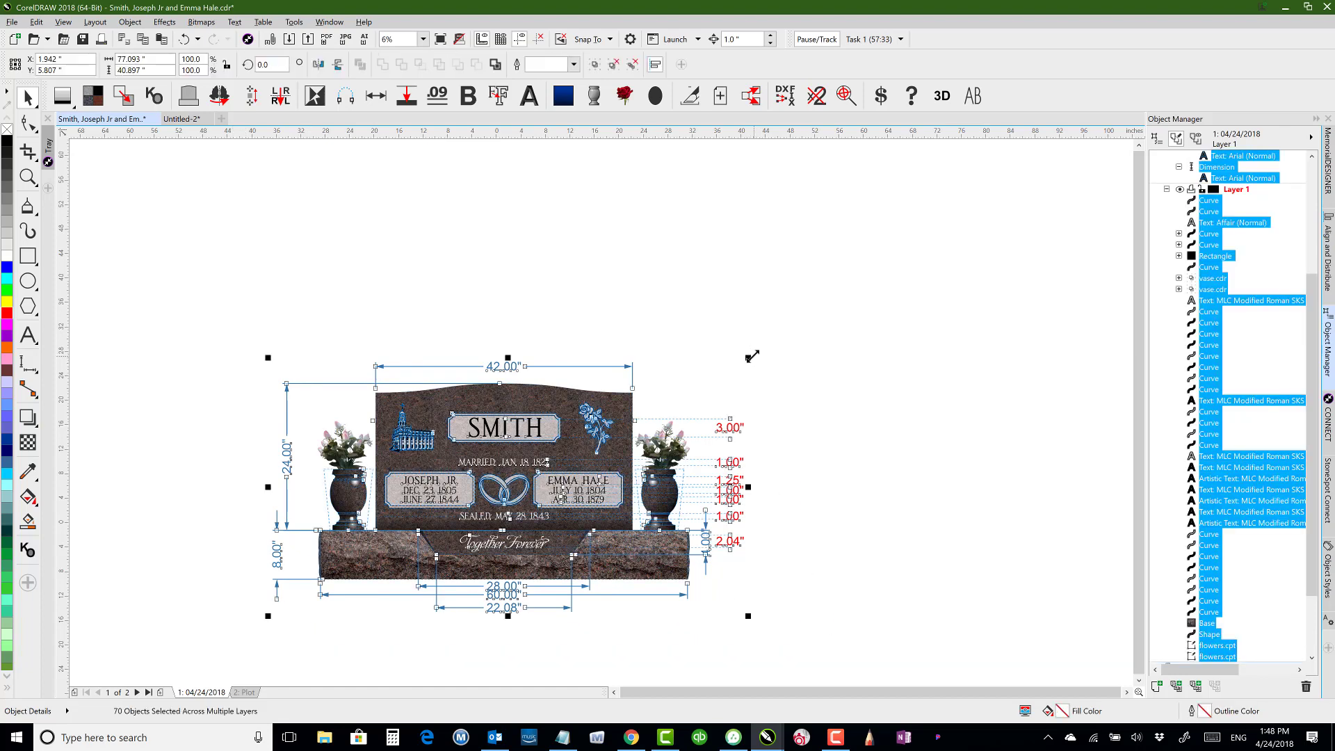
drag(751, 356, 525, 478)
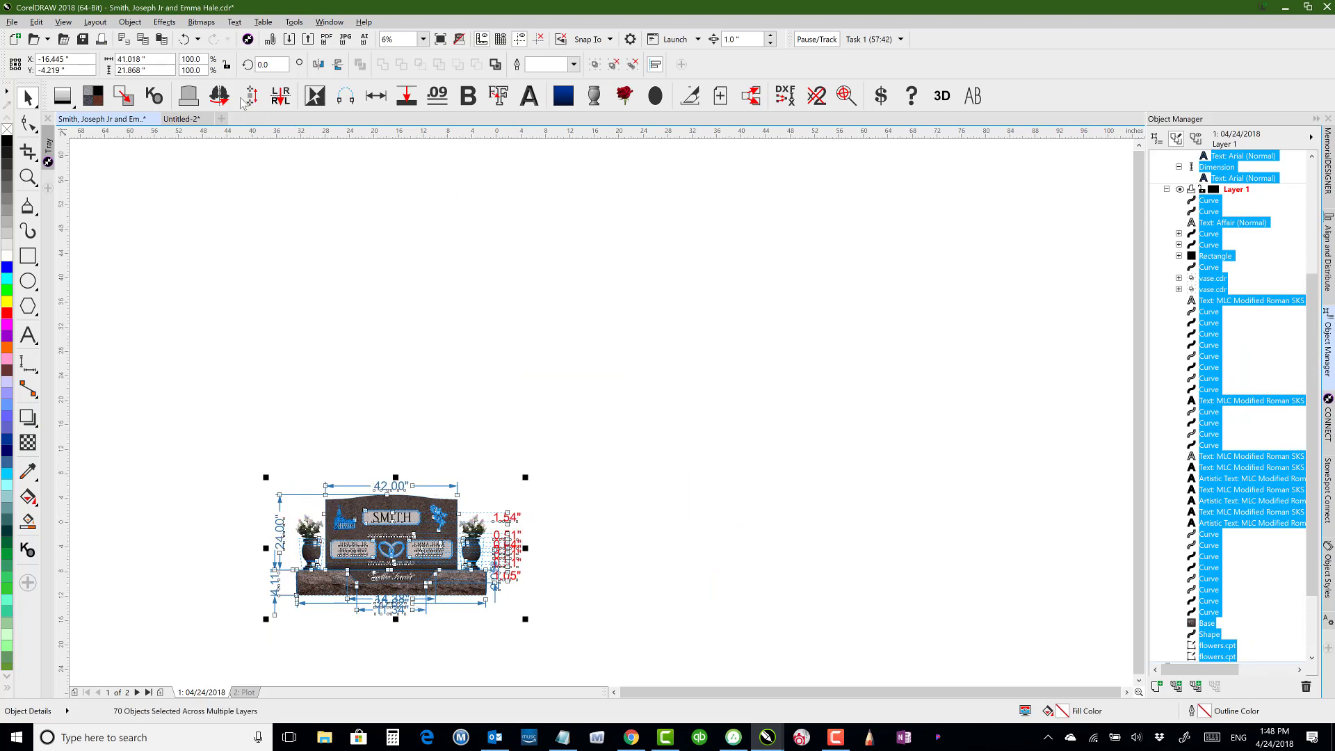
click(183, 40)
click(647, 331)
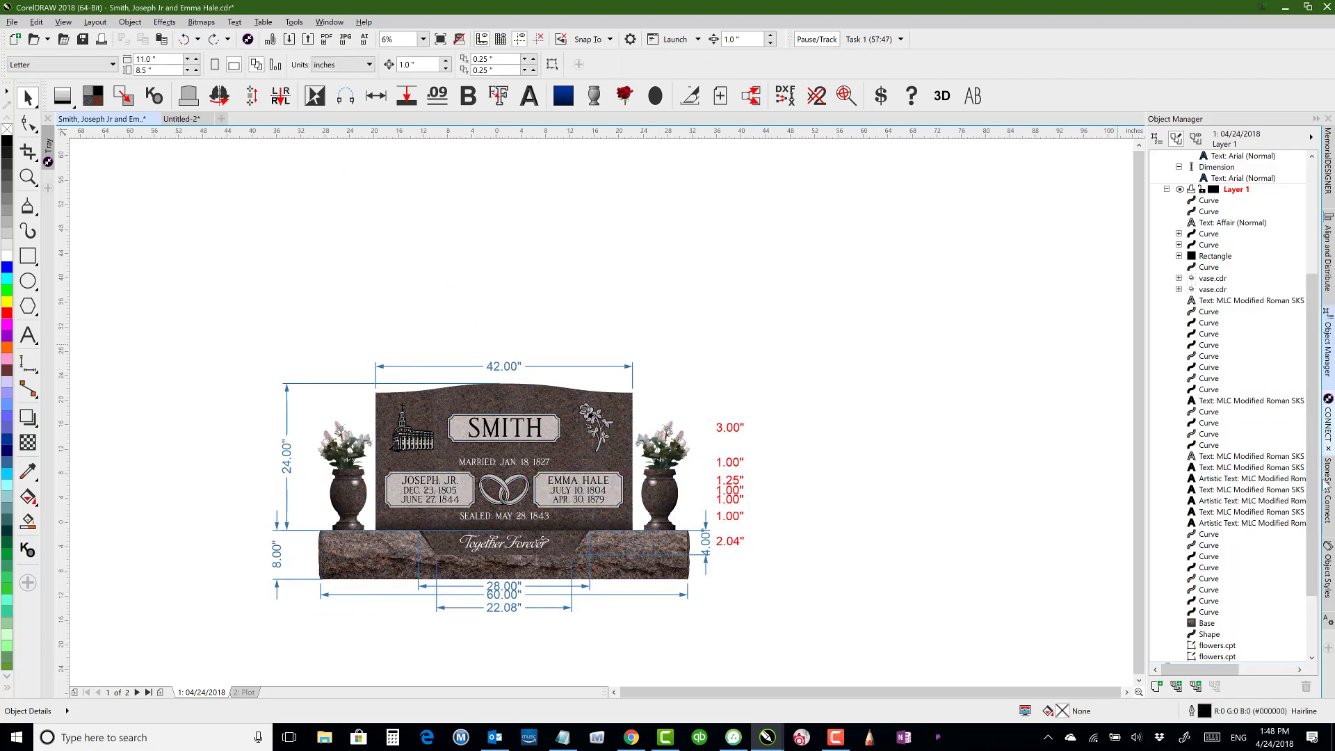
Show the default object style's Dimension settings and fit the monument to the window.
click(1327, 577)
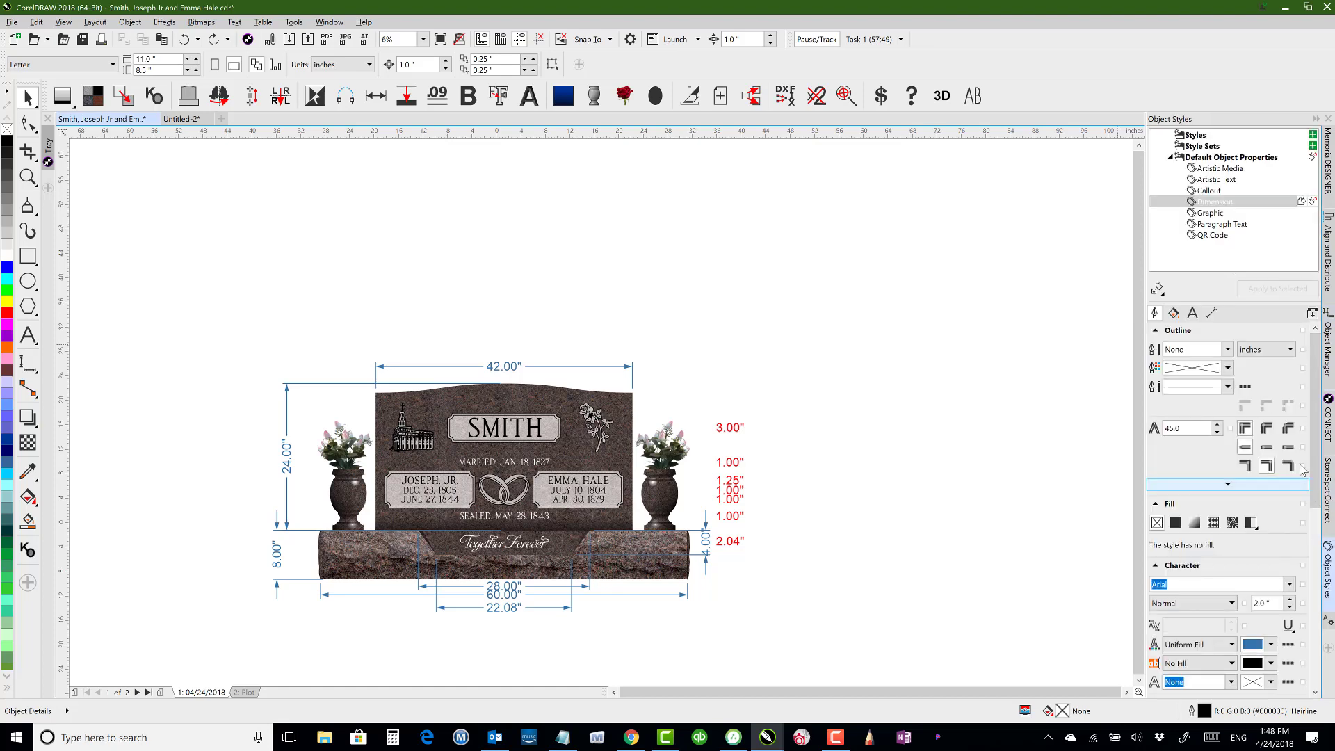
scroll(1314, 492, down, 2)
scroll(1329, 492, down, 3)
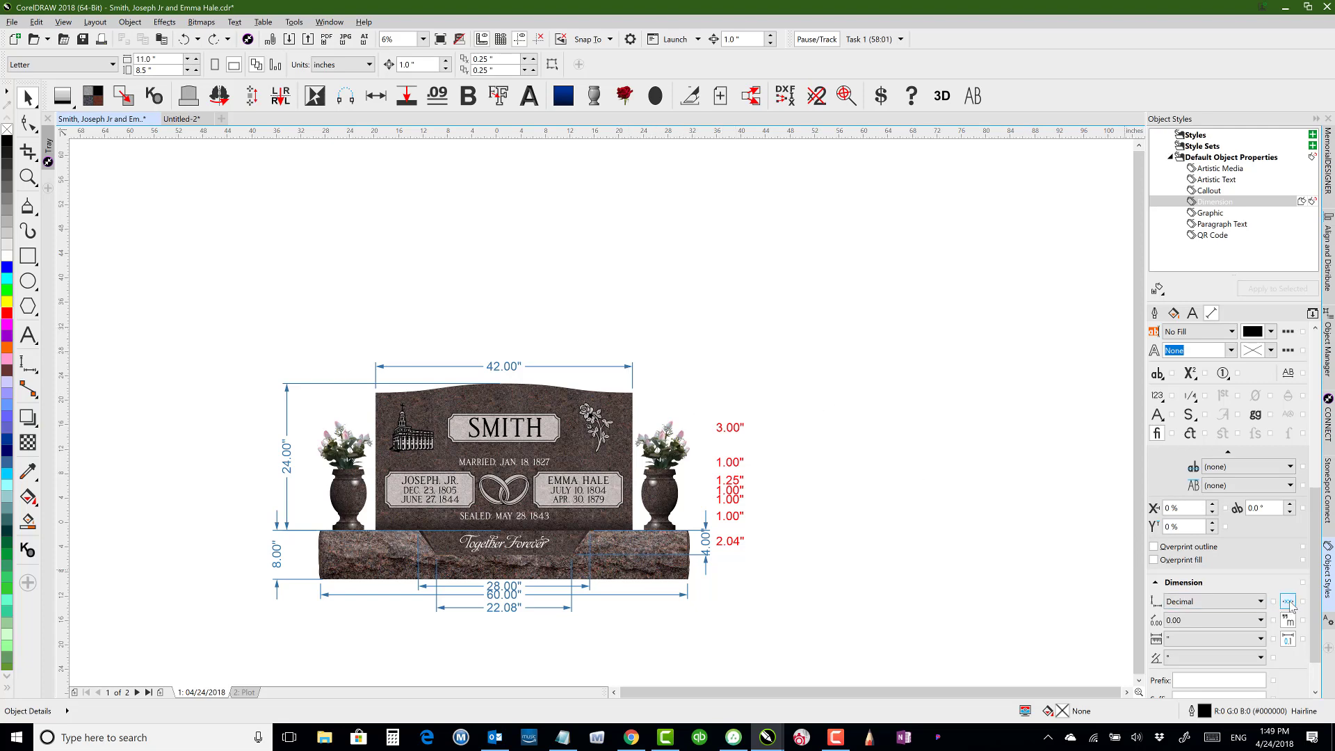
key(F4)
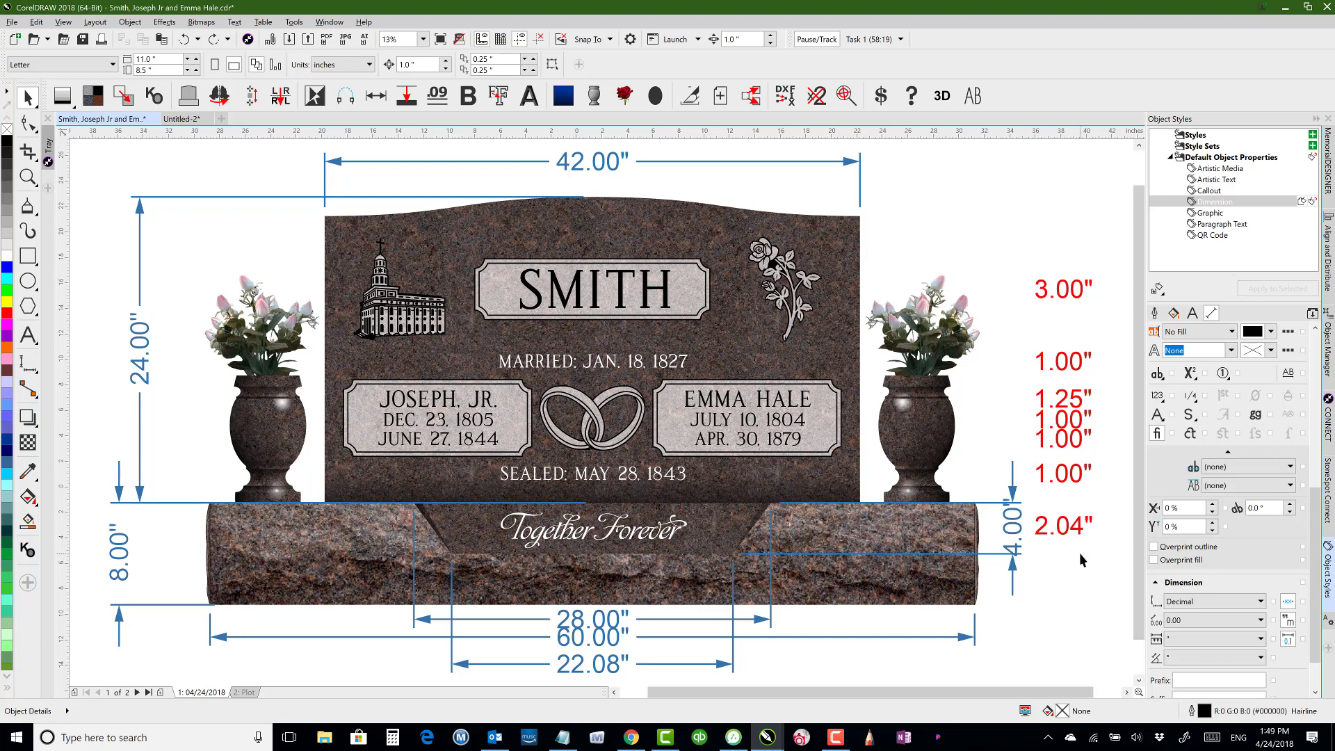
Switch the 3.00" dimension to fractional units so it reads 3".
drag(1110, 255, 1029, 543)
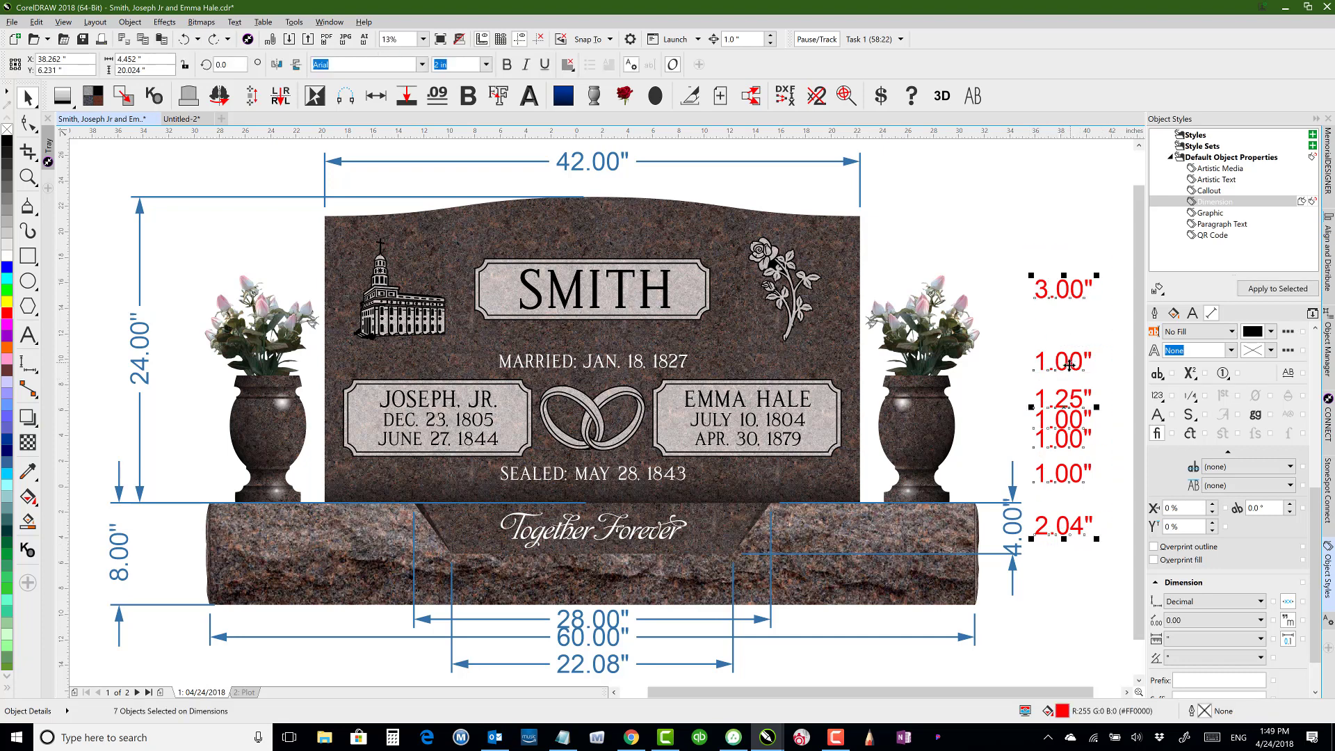
click(1058, 297)
click(1015, 297)
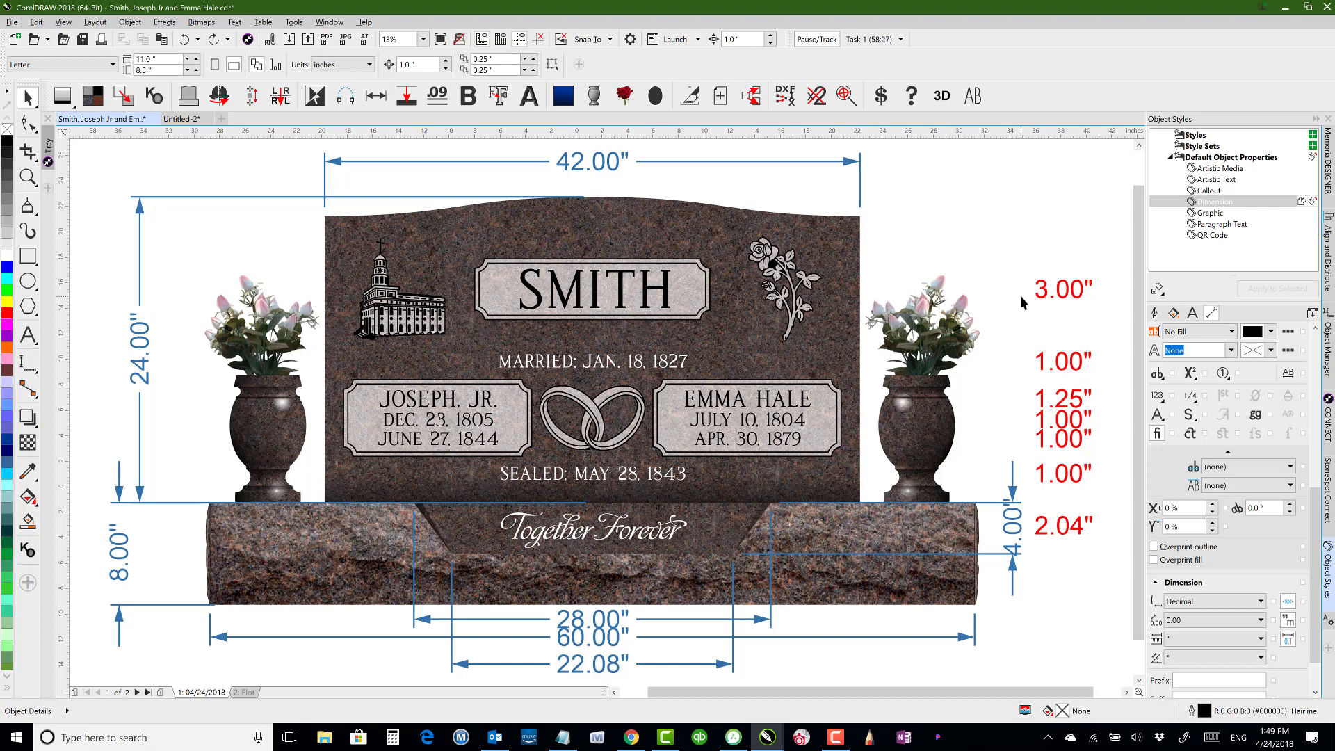
key(shift+F9)
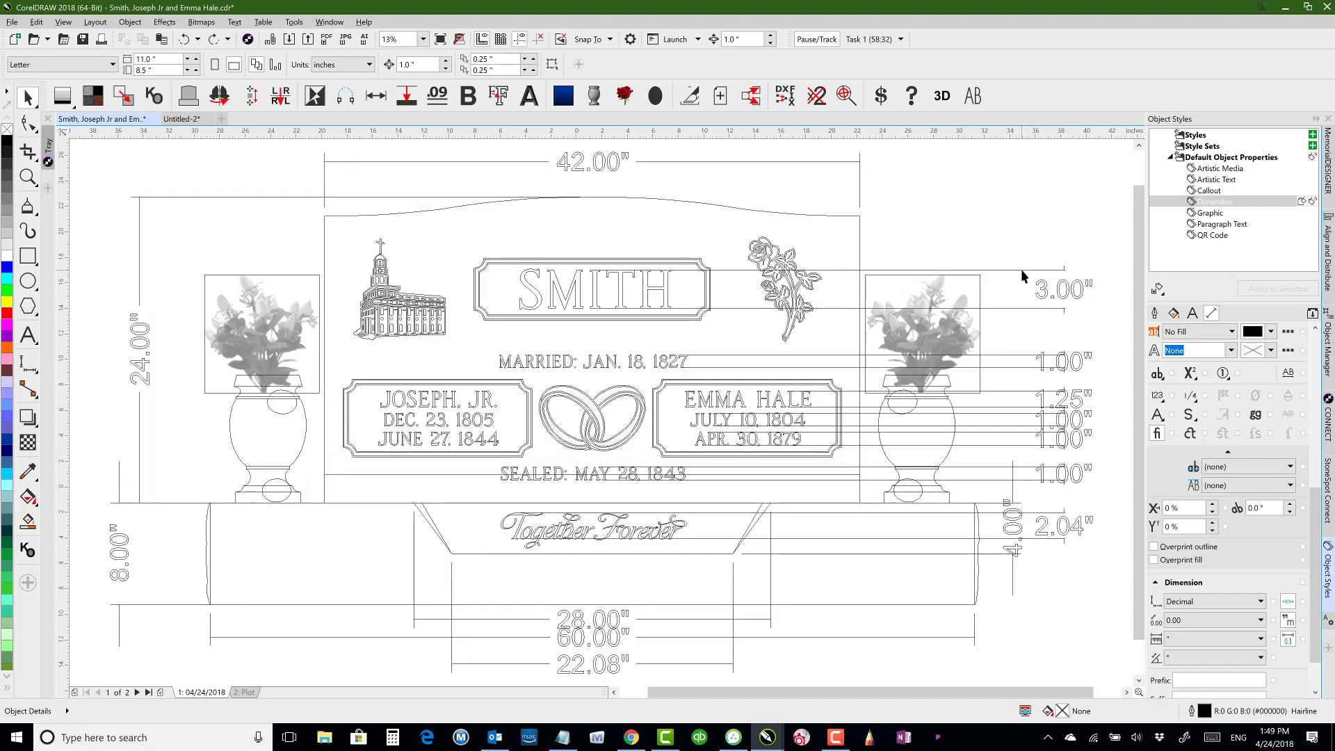
click(1021, 269)
key(shift+F9)
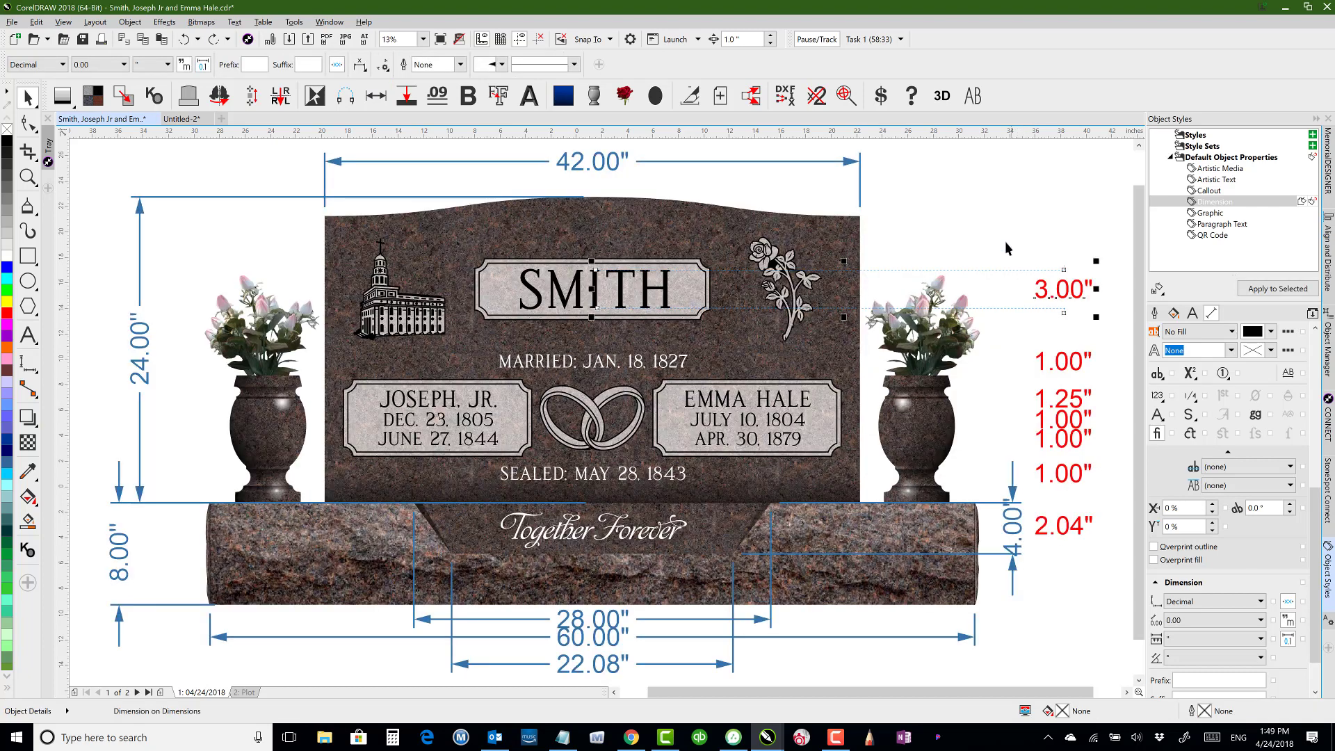
click(78, 64)
click(61, 64)
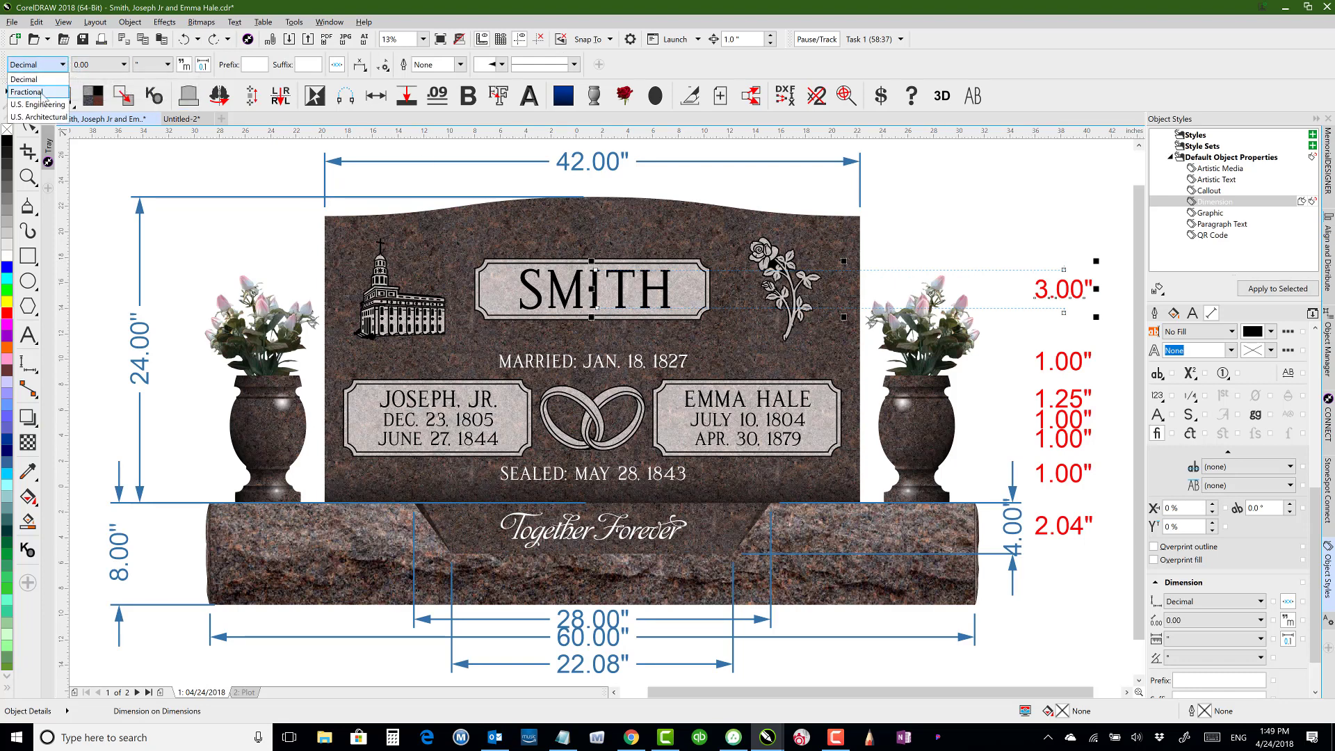
click(41, 92)
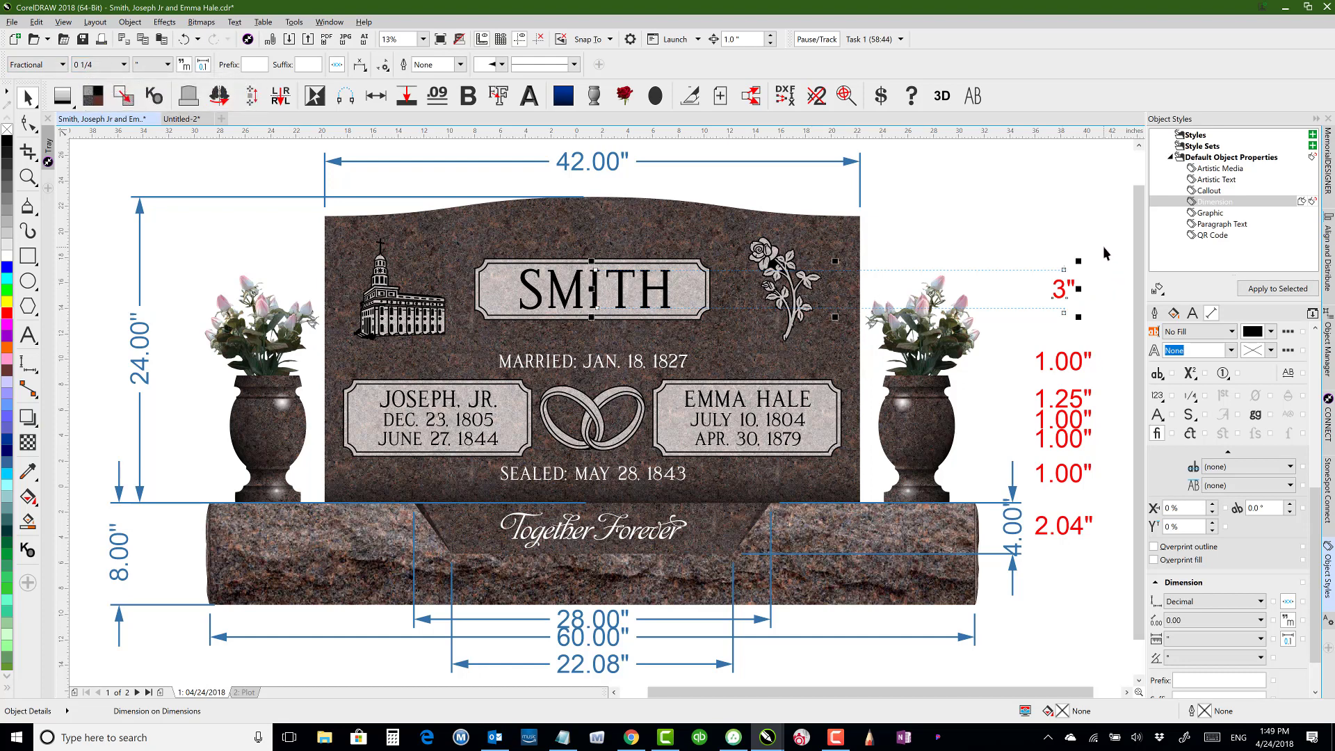
click(1058, 248)
Switch the 1.25" dimension to fractional units so it reads 1 1/4".
key(shift+F9)
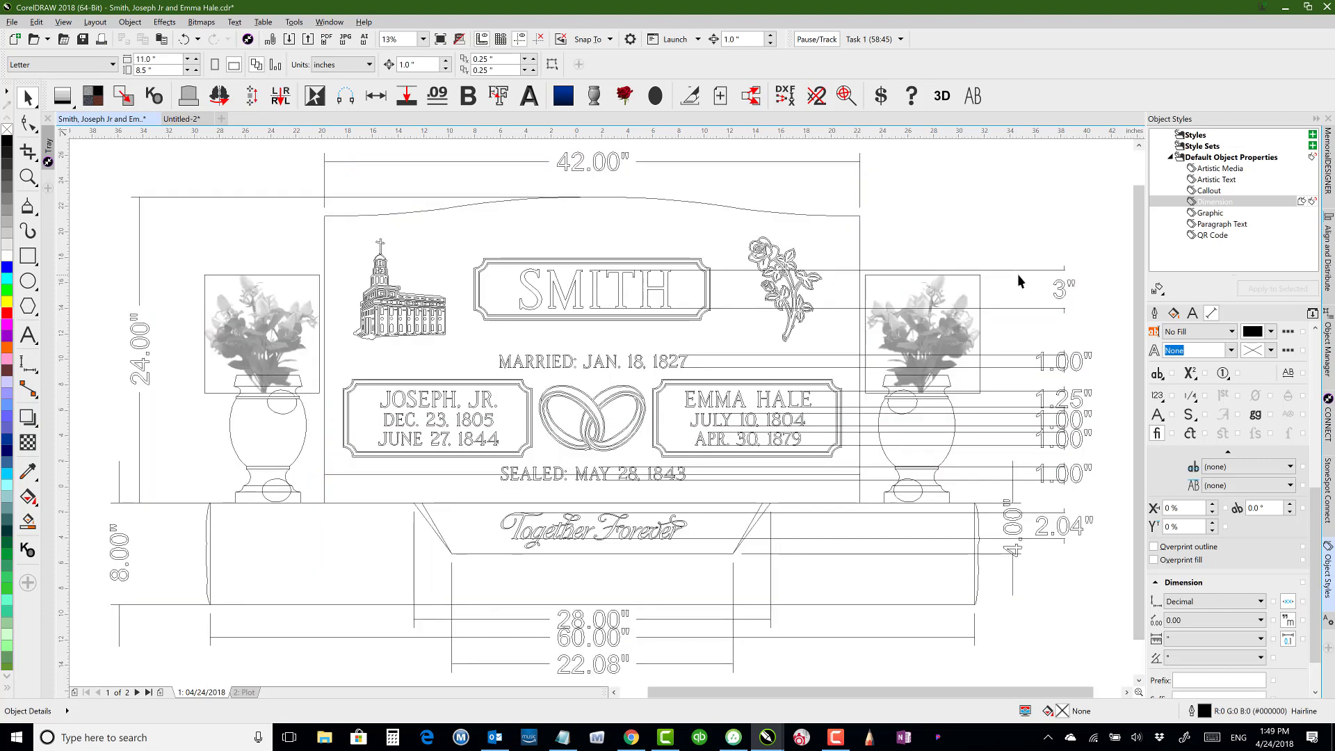
click(1058, 361)
click(1031, 398)
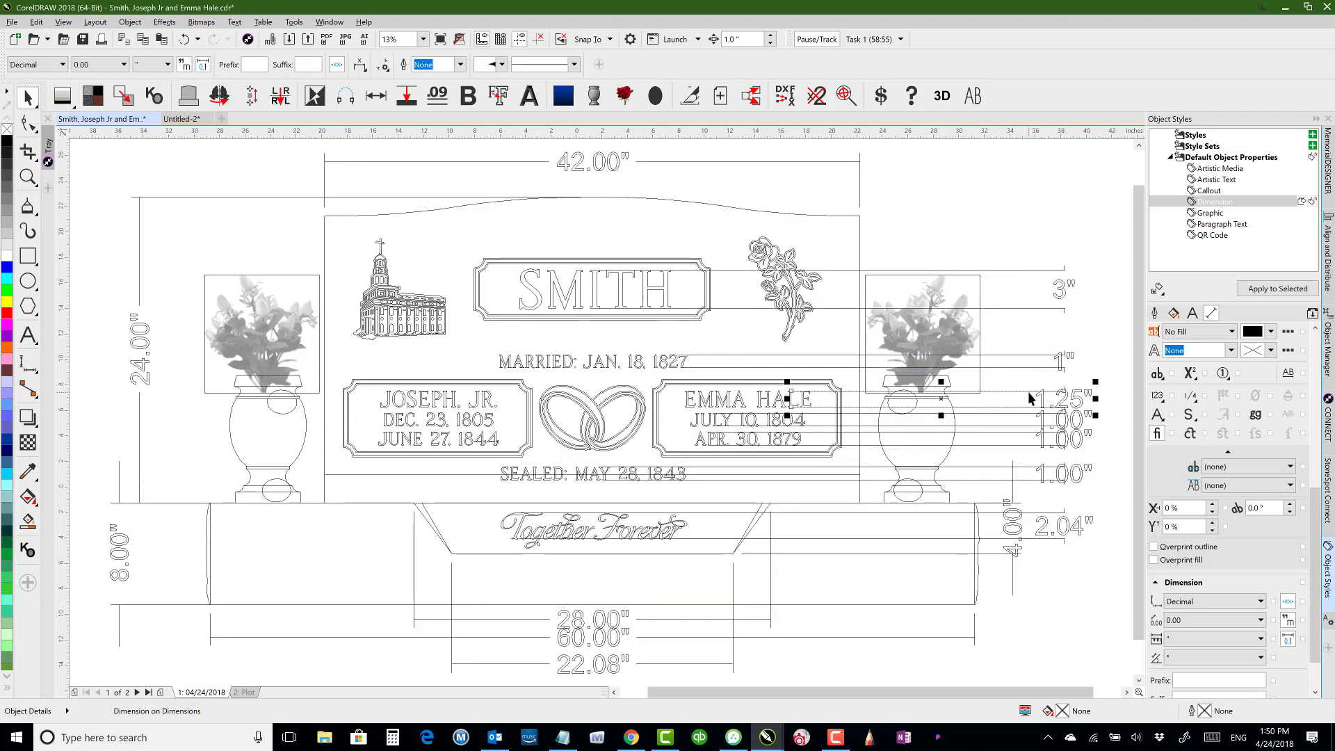
click(42, 64)
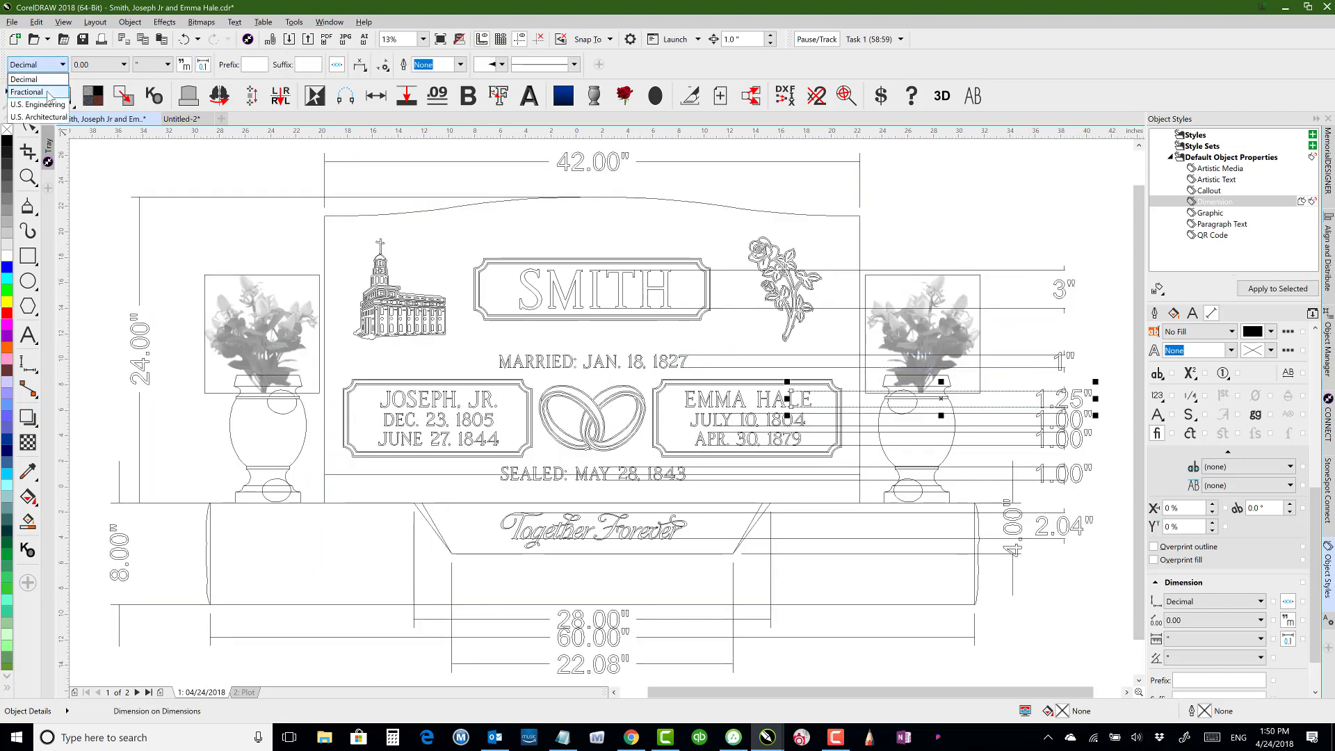
click(40, 92)
Set the two 1.00" dimensions below 1 1/4" to fractional, then select the SEALED one.
click(1023, 415)
click(41, 65)
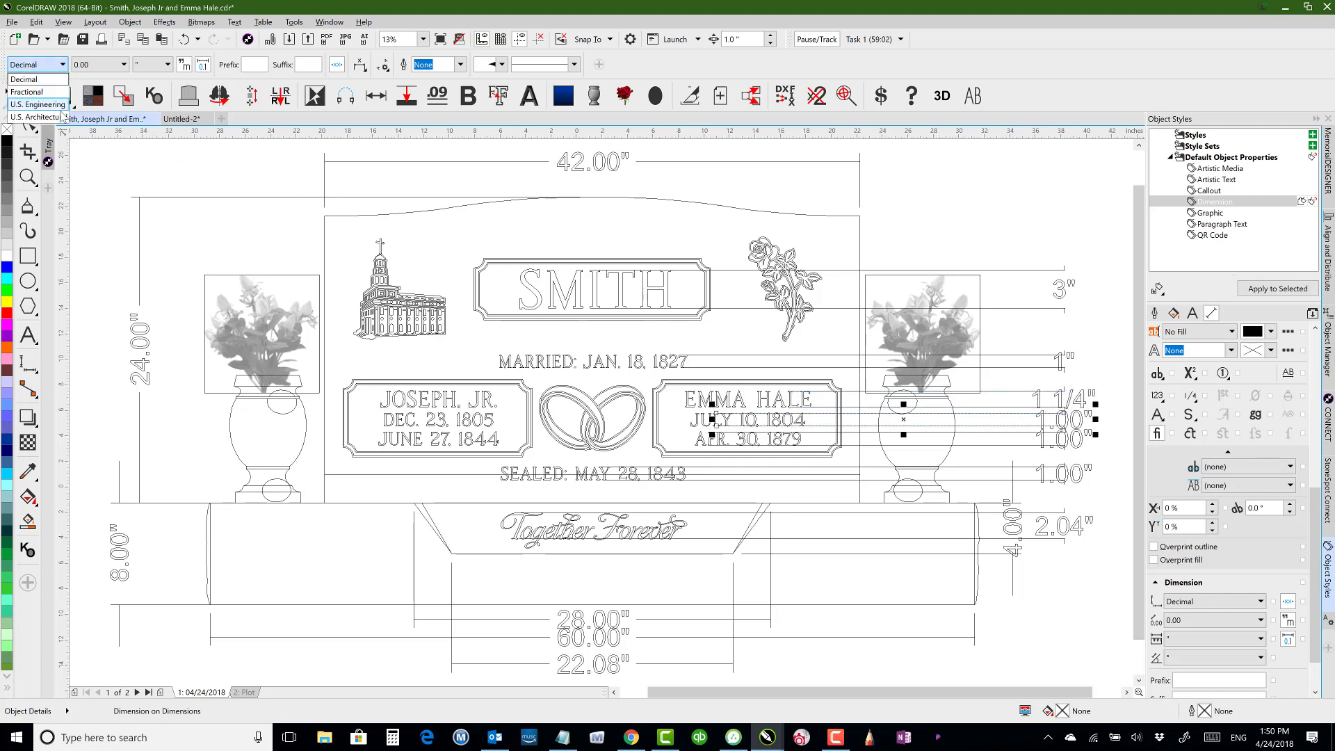
click(28, 92)
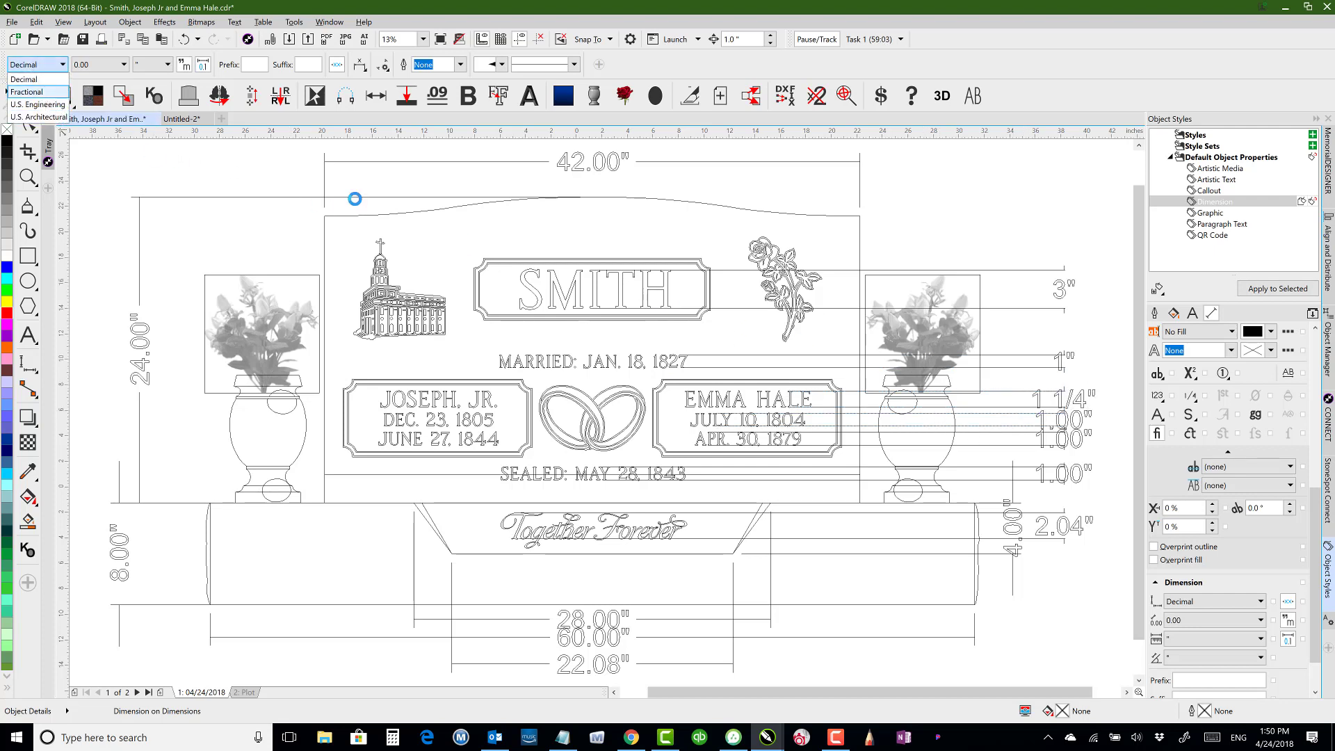
click(1026, 442)
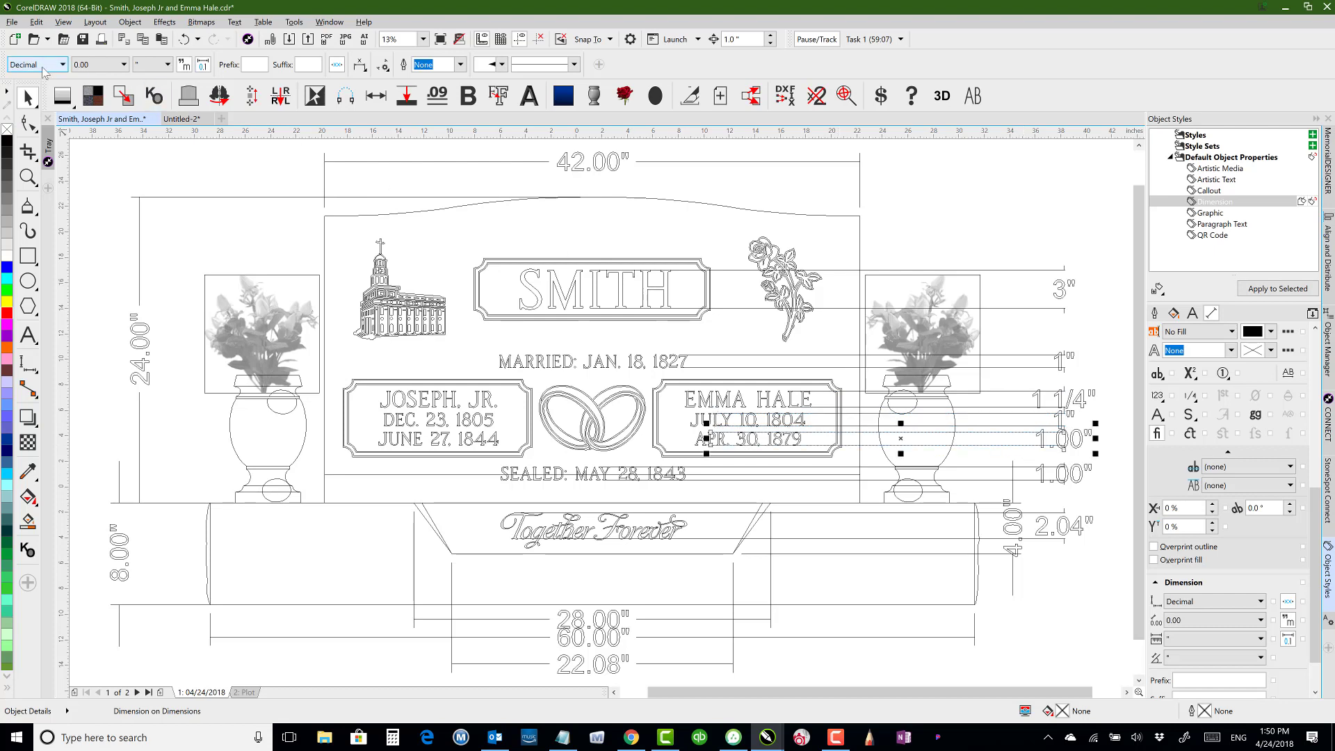
click(43, 65)
click(47, 80)
click(43, 64)
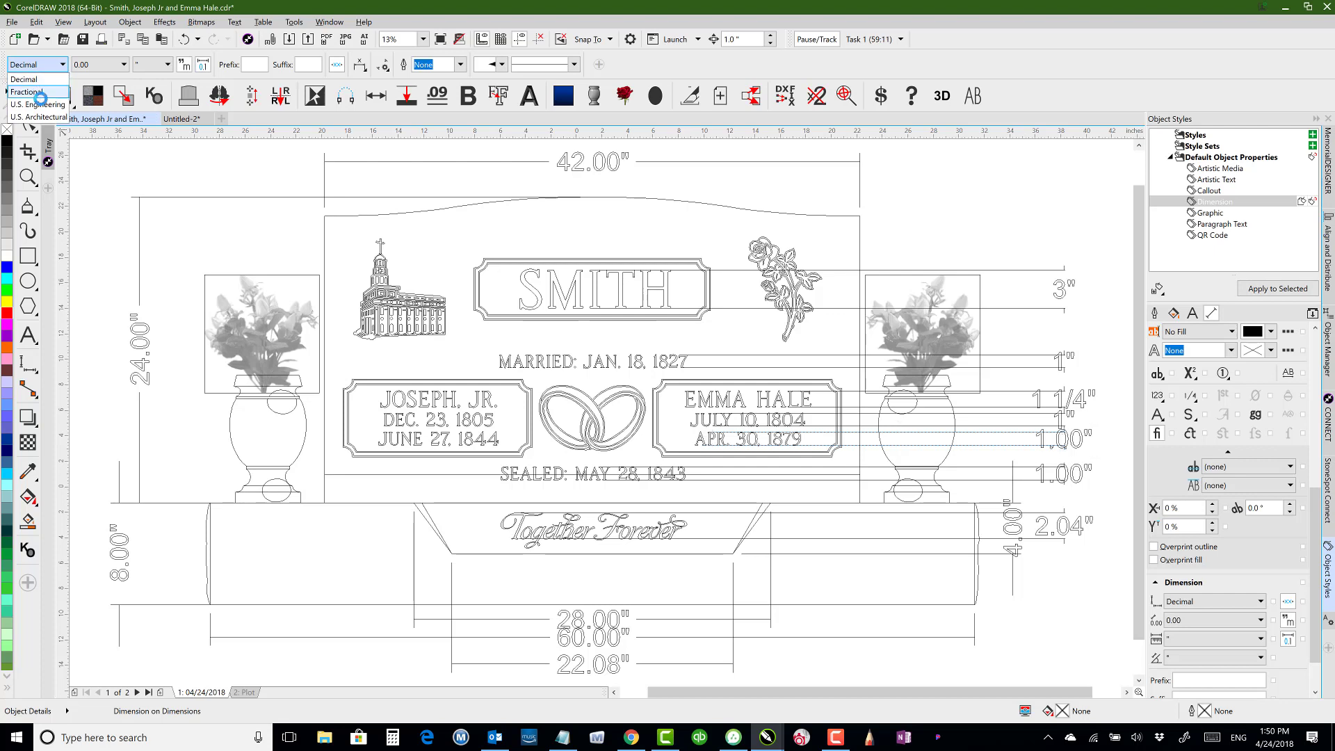
click(27, 91)
click(1036, 473)
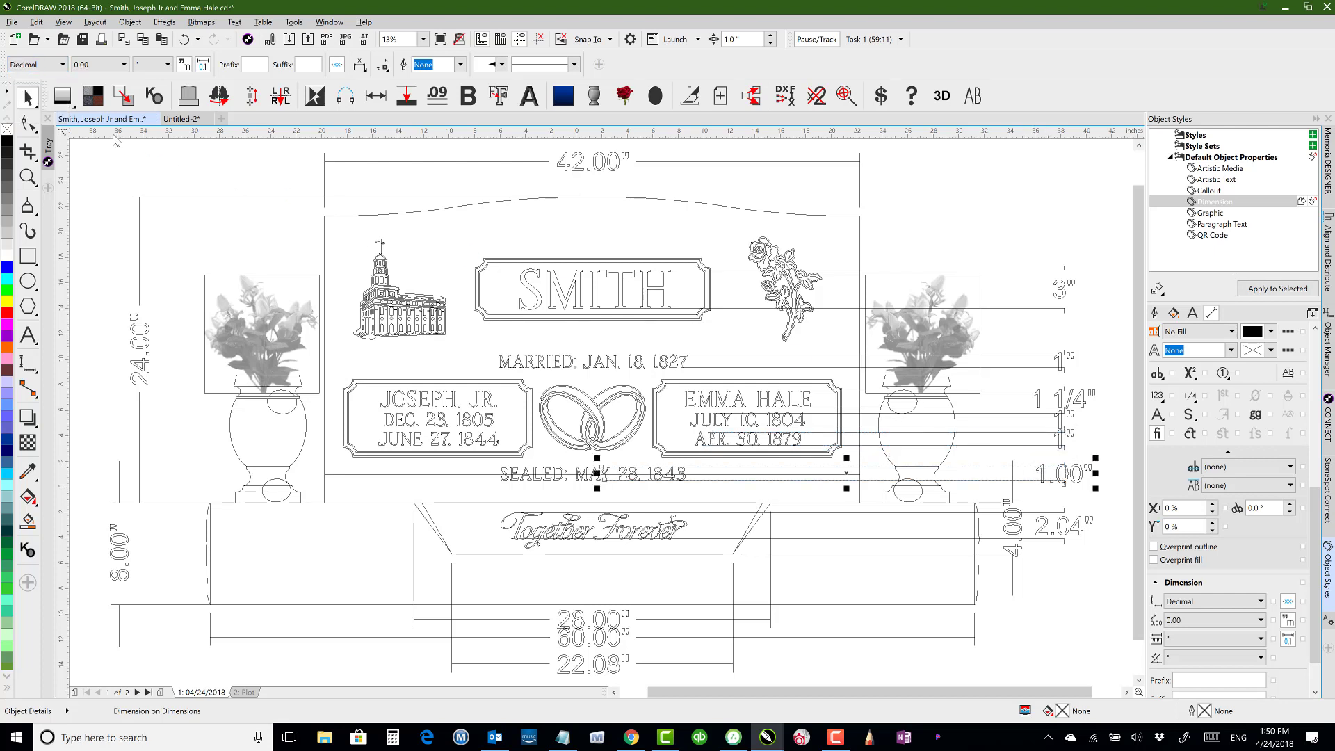